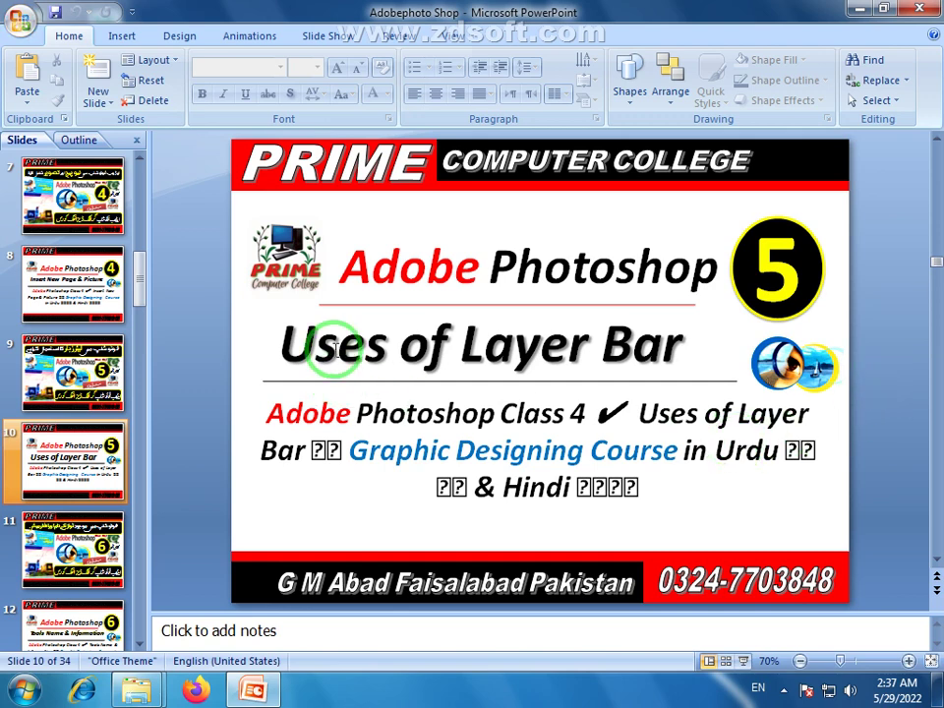
# Highlight 'Layer Bar' in the slide title, minimize PowerPoint, and launch Adobe Photoshop from the desktop
pyautogui.moveTo(460, 346); pyautogui.dragTo(682, 346)
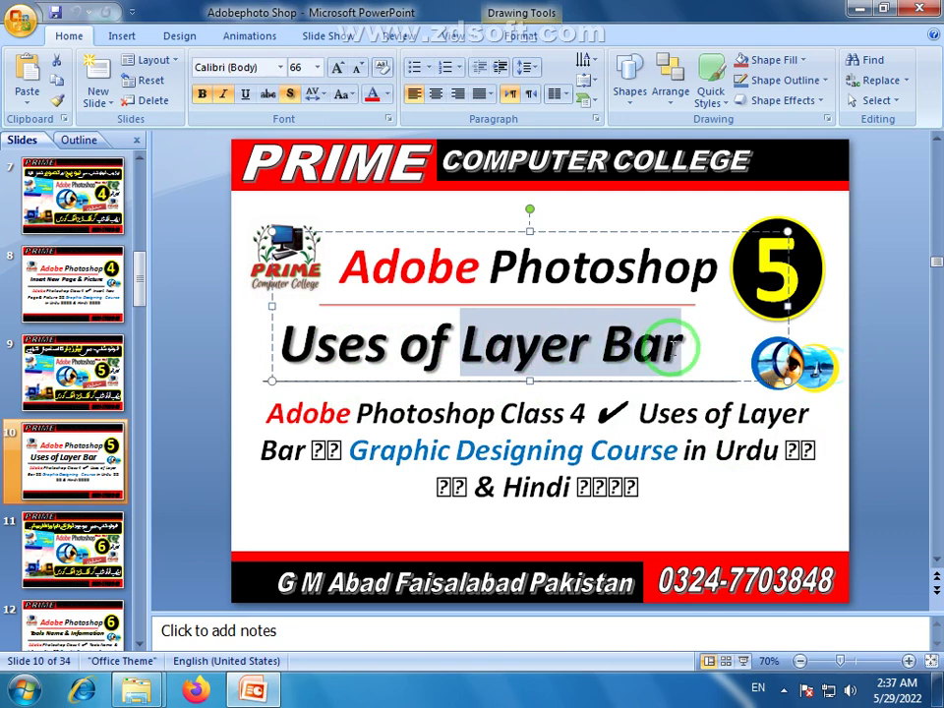
pyautogui.click(872, 468)
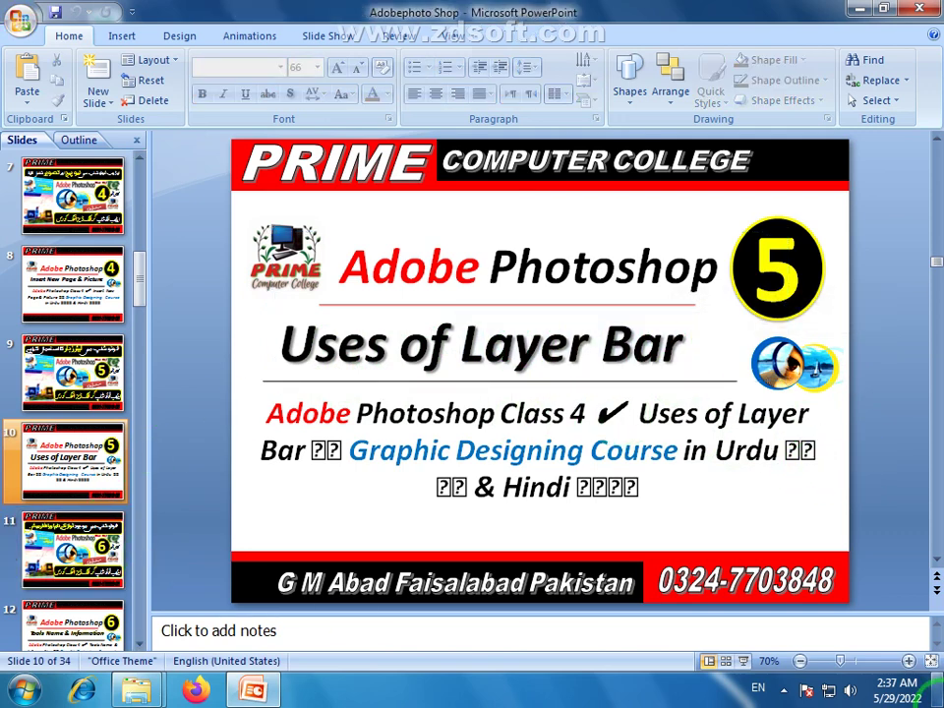
pyautogui.press('super+d')
pyautogui.doubleClick(57, 602)
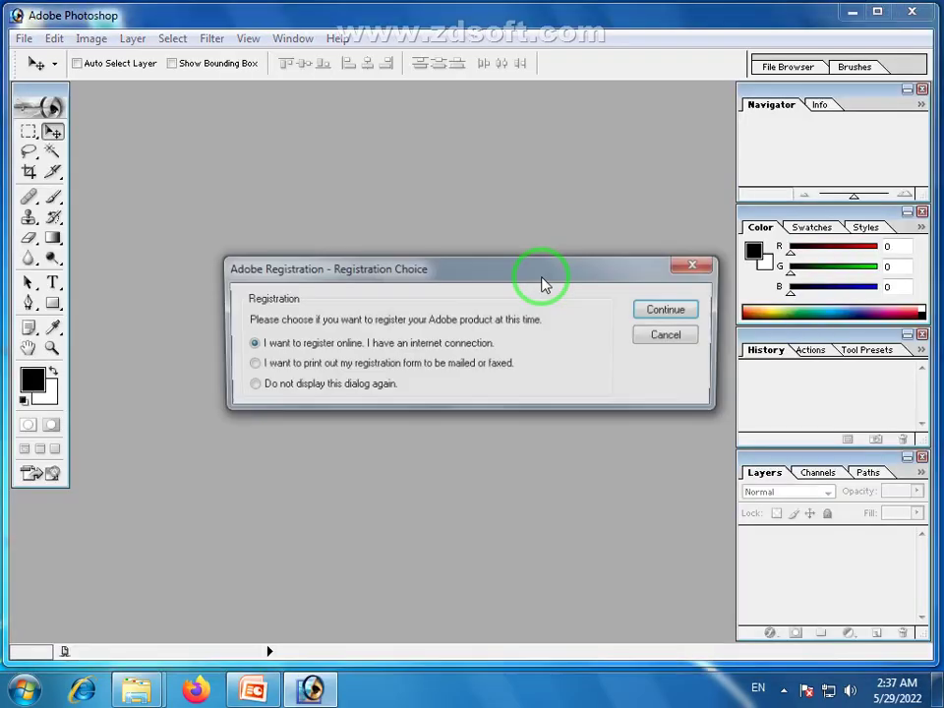
# Cancel the Adobe Registration dialog
pyautogui.click(671, 337)
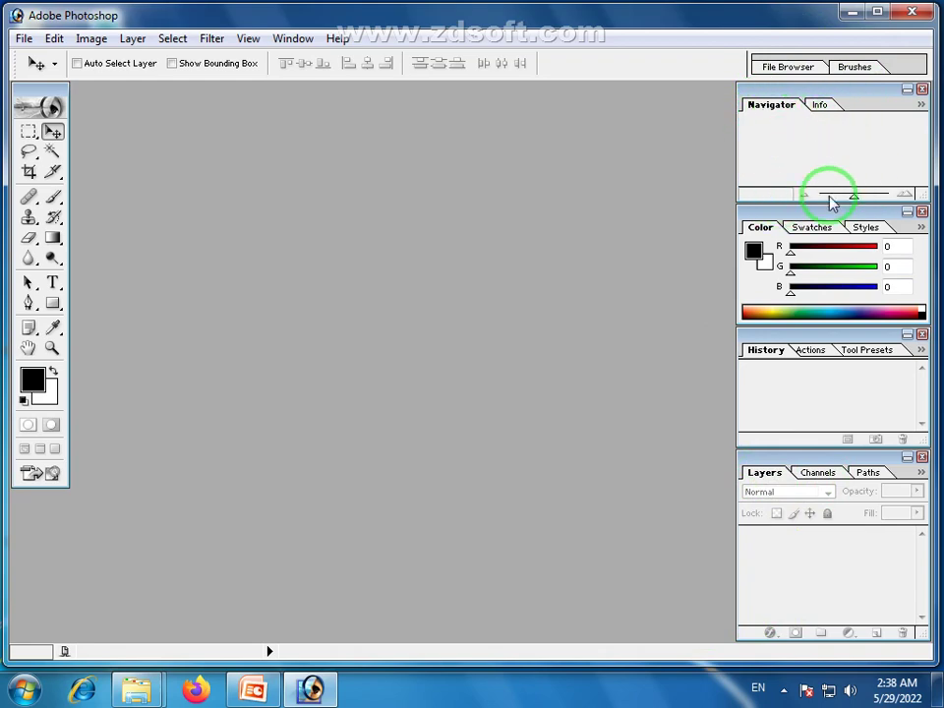
# Create a new A4 document (210 × 297 mm, 300 pixels/inch) and enlarge its window
pyautogui.click(23, 39)
pyautogui.click(51, 61)
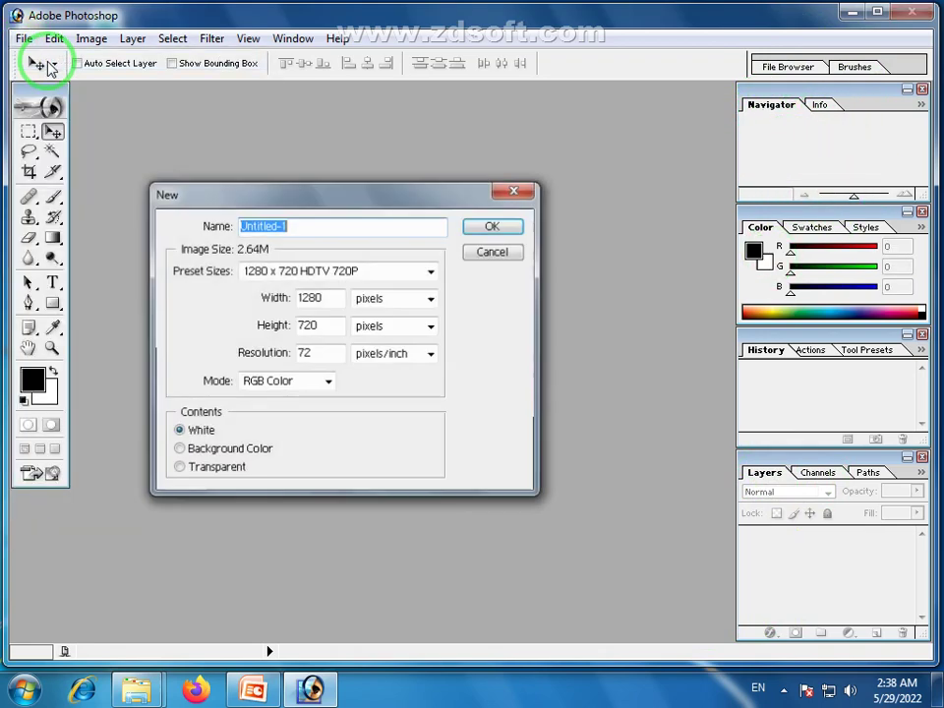
pyautogui.click(430, 270)
pyautogui.click(275, 364)
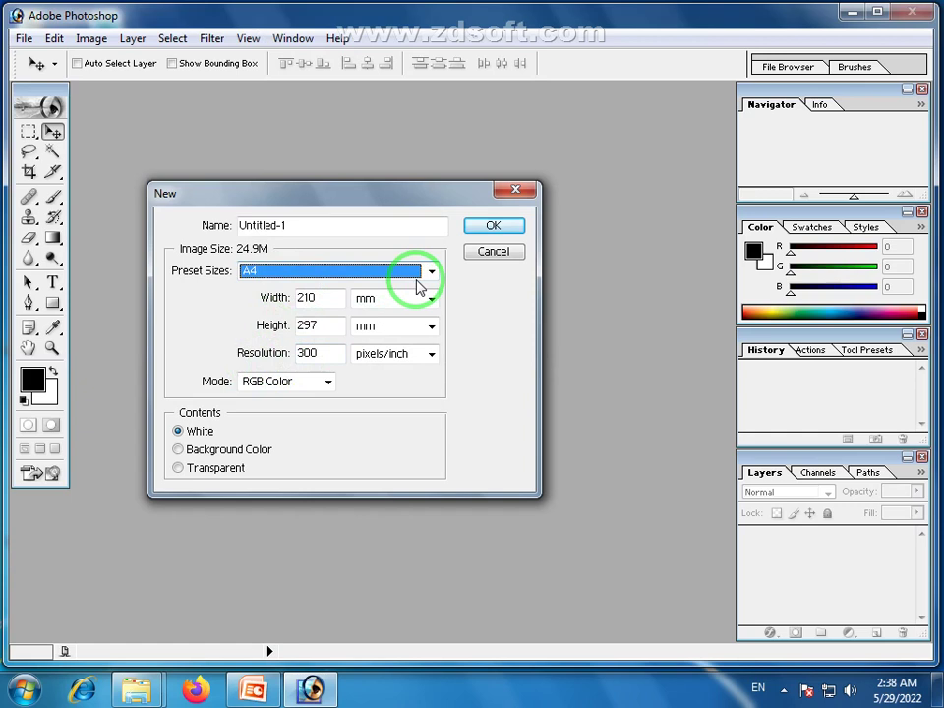
pyautogui.click(493, 228)
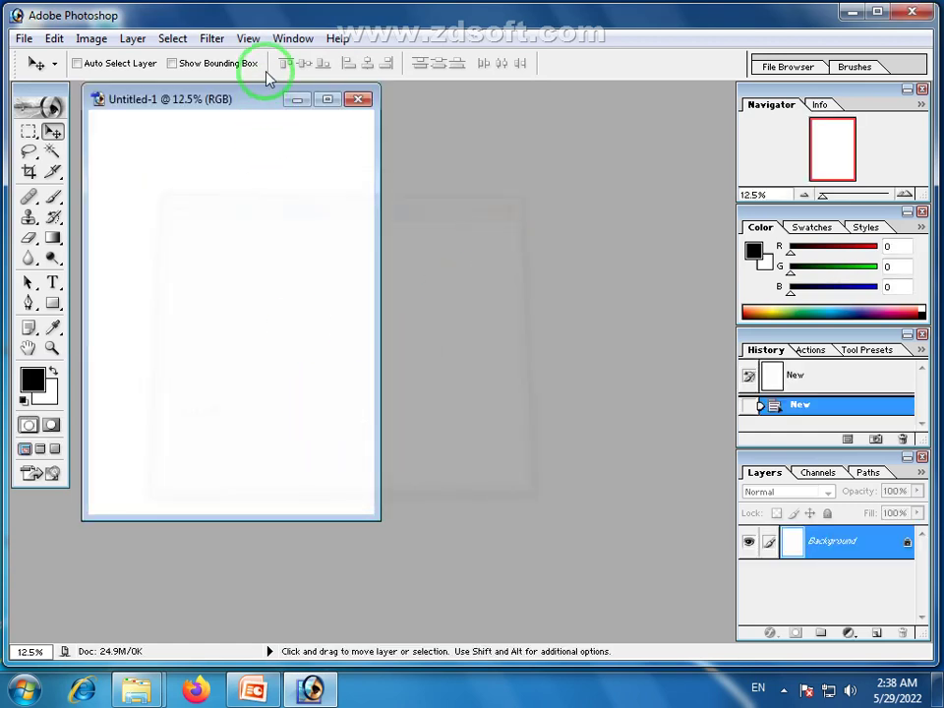
pyautogui.moveTo(379, 518); pyautogui.dragTo(542, 629)
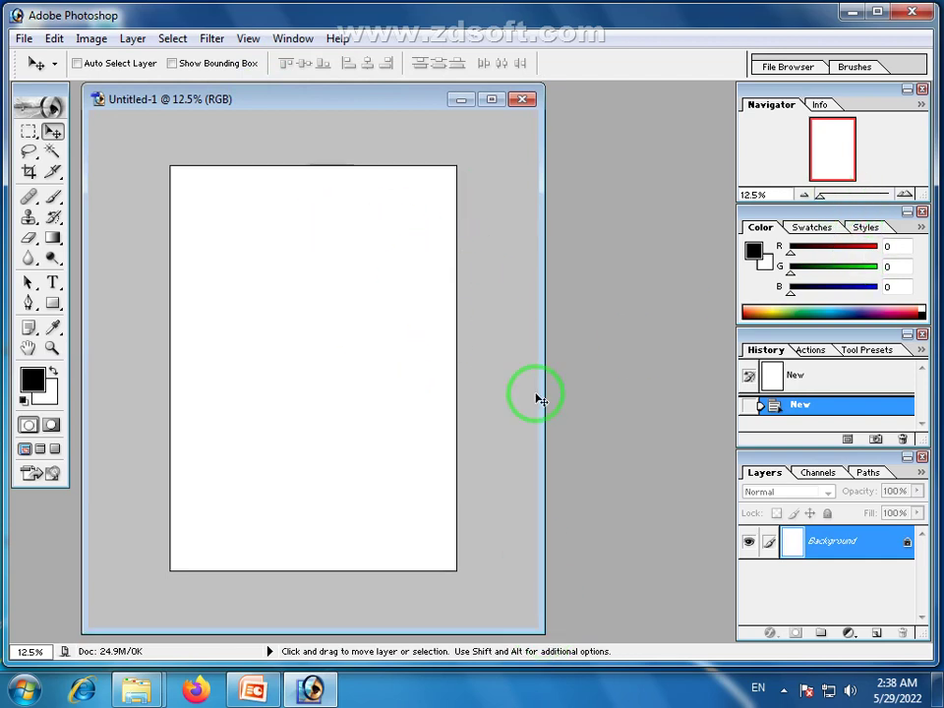
# Drag Desert.jpg from Pictures > Sample Pictures in Explorer into Photoshop
pyautogui.click(940, 690)
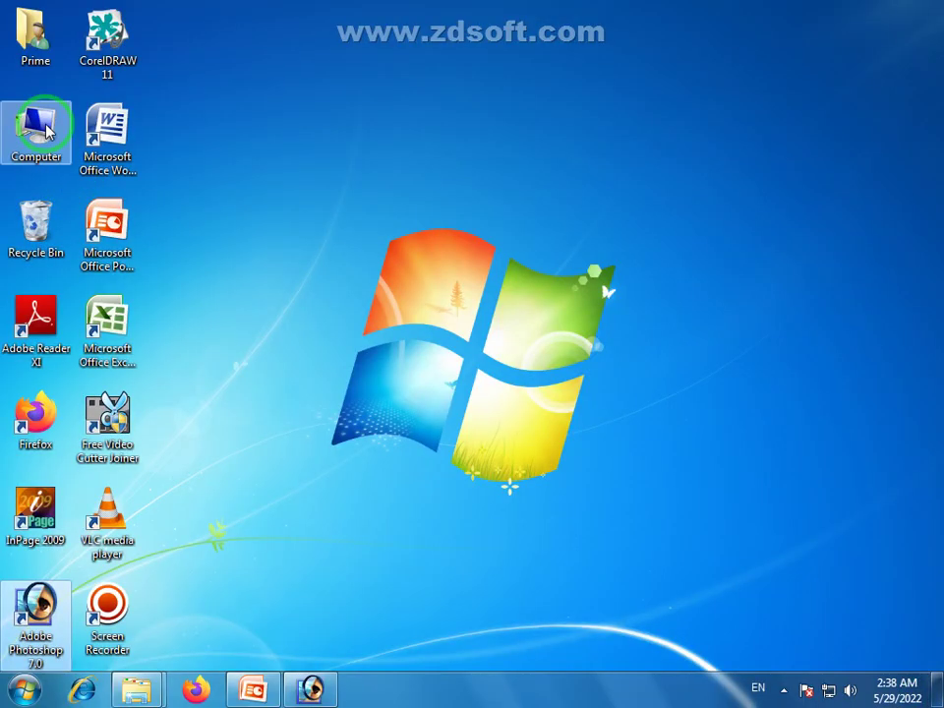
pyautogui.doubleClick(39, 128)
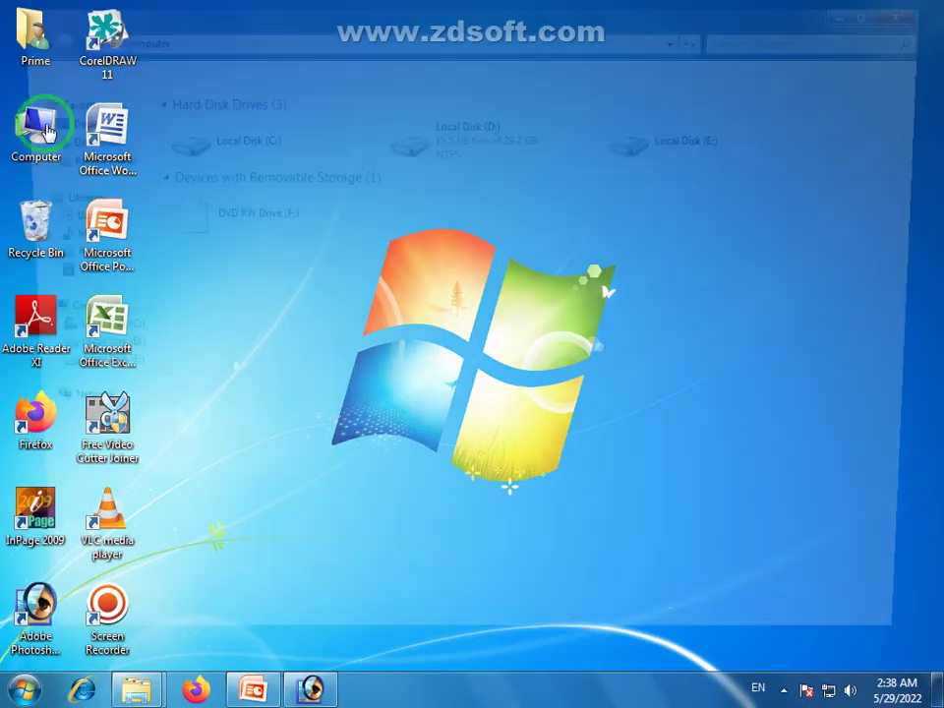
pyautogui.click(56, 262)
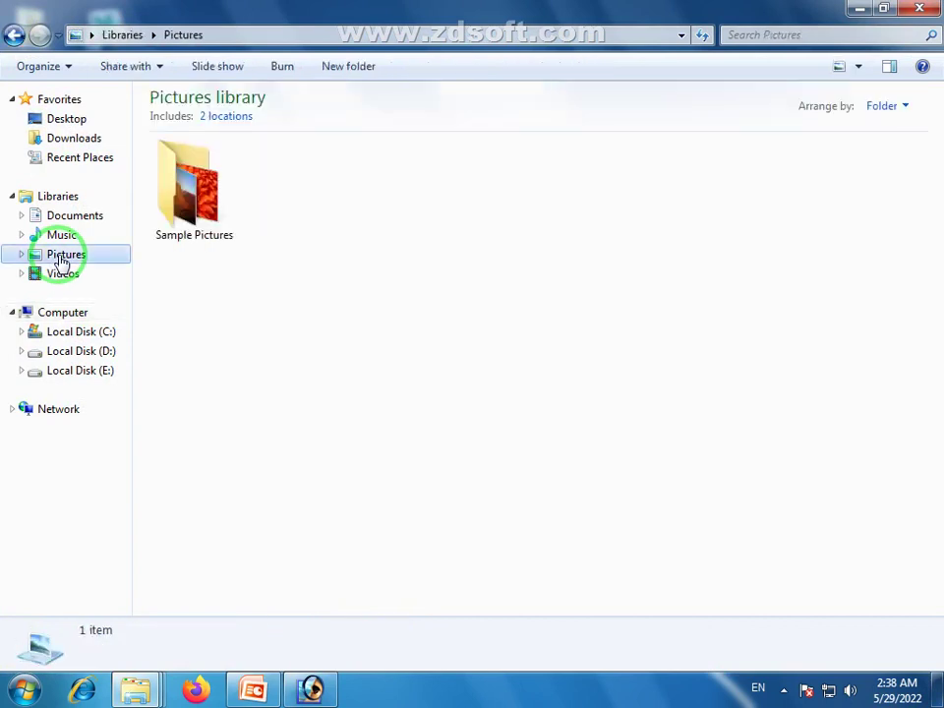
pyautogui.doubleClick(179, 194)
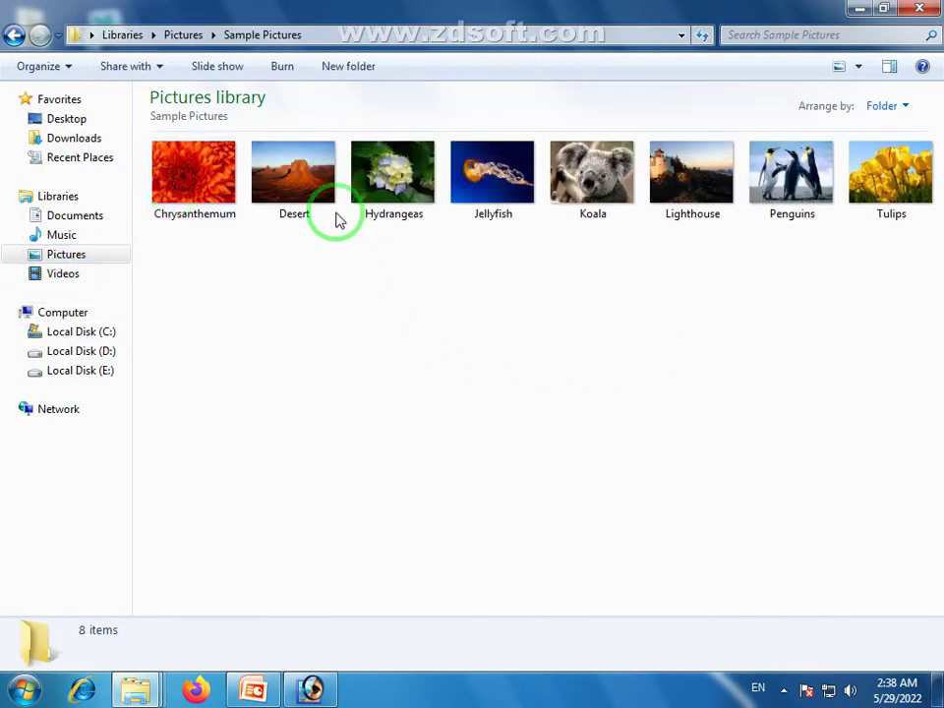
pyautogui.moveTo(316, 164)
pyautogui.mouseDown()
pyautogui.moveTo(318, 593)
pyautogui.moveTo(334, 432)
pyautogui.mouseUp()
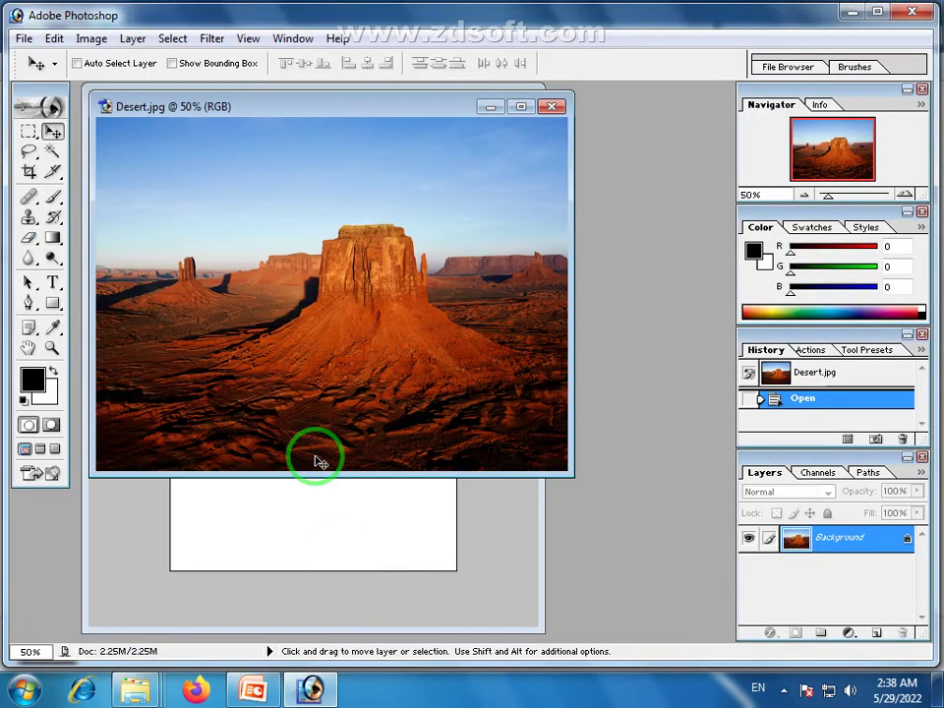
# Move the Desert.jpg window to uncover part of the blank A4 page
pyautogui.moveTo(273, 113); pyautogui.dragTo(445, 244)
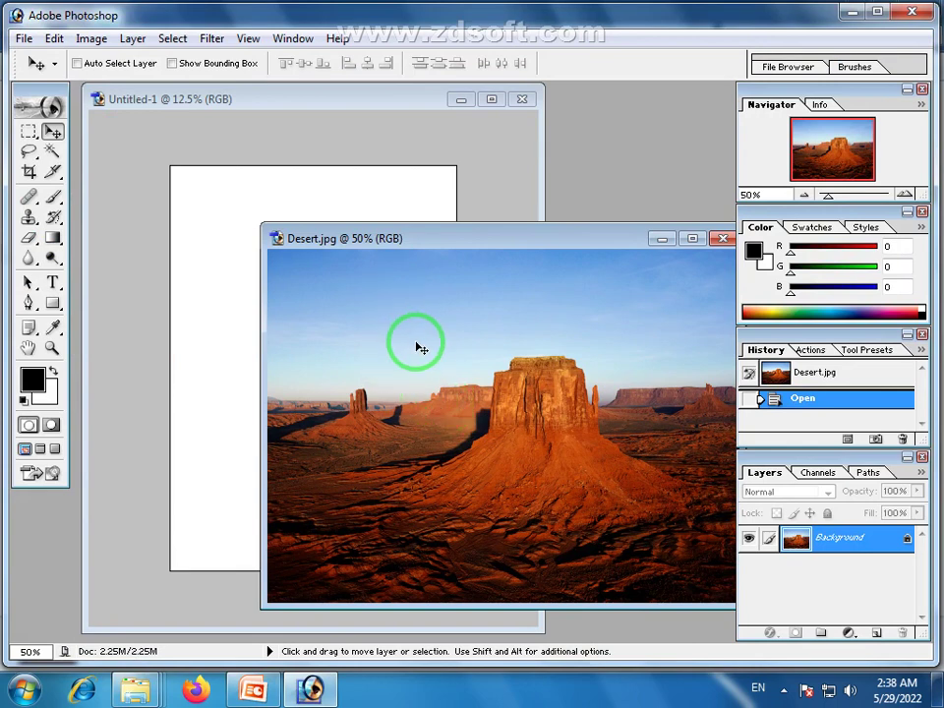
pyautogui.moveTo(487, 246); pyautogui.dragTo(448, 248)
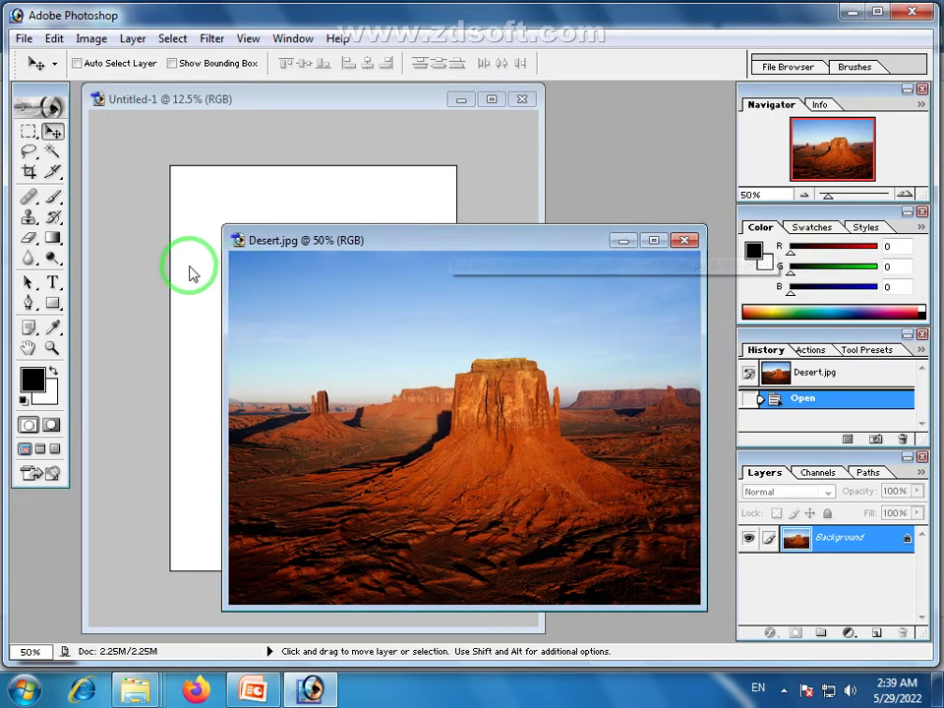
pyautogui.moveTo(321, 240); pyautogui.dragTo(395, 242)
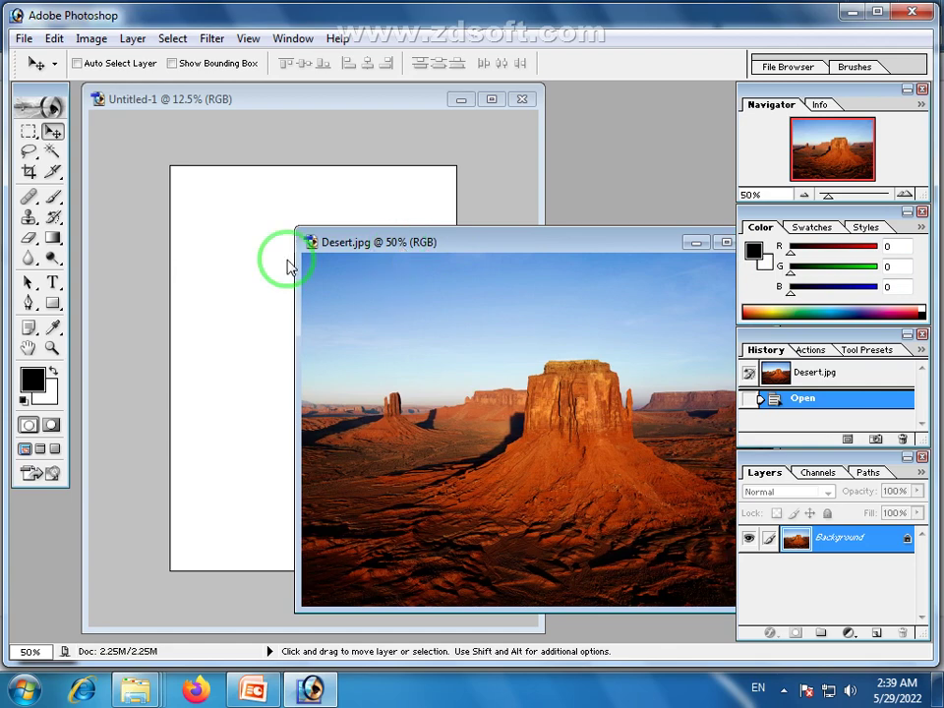
pyautogui.moveTo(494, 250)
pyautogui.mouseDown()
pyautogui.moveTo(449, 280)
pyautogui.moveTo(447, 251)
pyautogui.mouseUp()
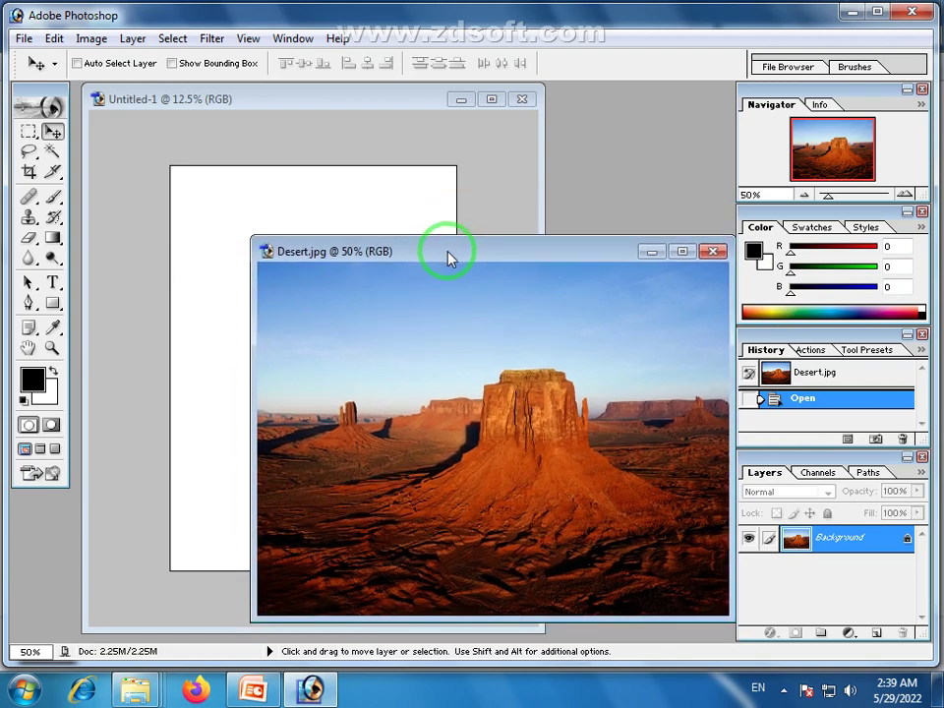
# Switch briefly to Untitled-1, then fine-tune the Desert.jpg window's position up and left
pyautogui.click(354, 143)
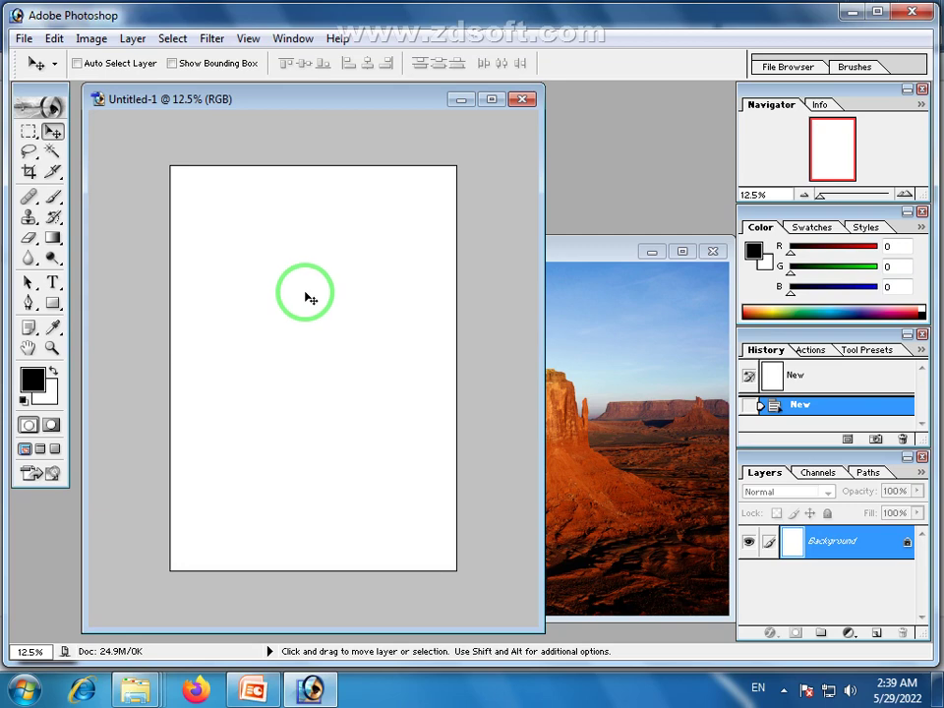
pyautogui.click(555, 252)
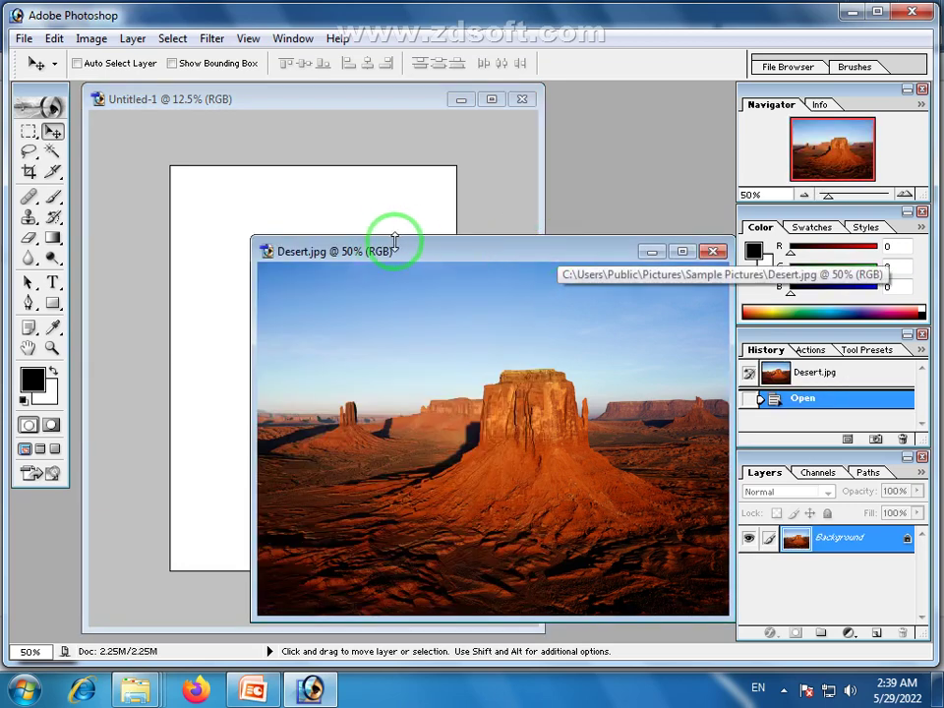
pyautogui.moveTo(402, 251); pyautogui.dragTo(405, 221)
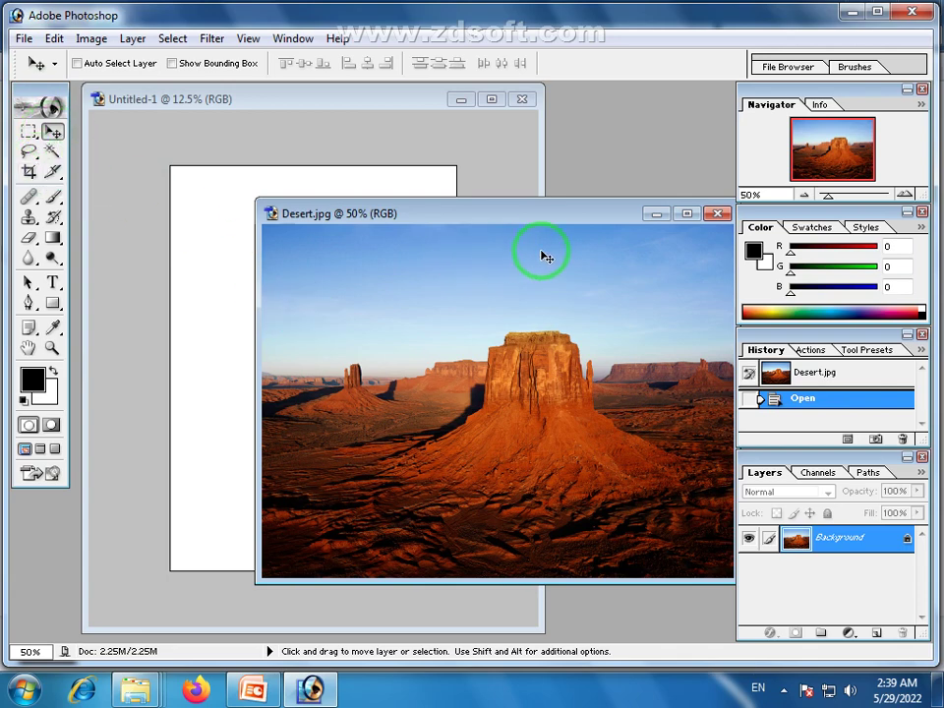
pyautogui.moveTo(565, 222)
pyautogui.mouseDown()
pyautogui.moveTo(520, 230)
pyautogui.moveTo(529, 240)
pyautogui.moveTo(536, 201)
pyautogui.mouseUp()
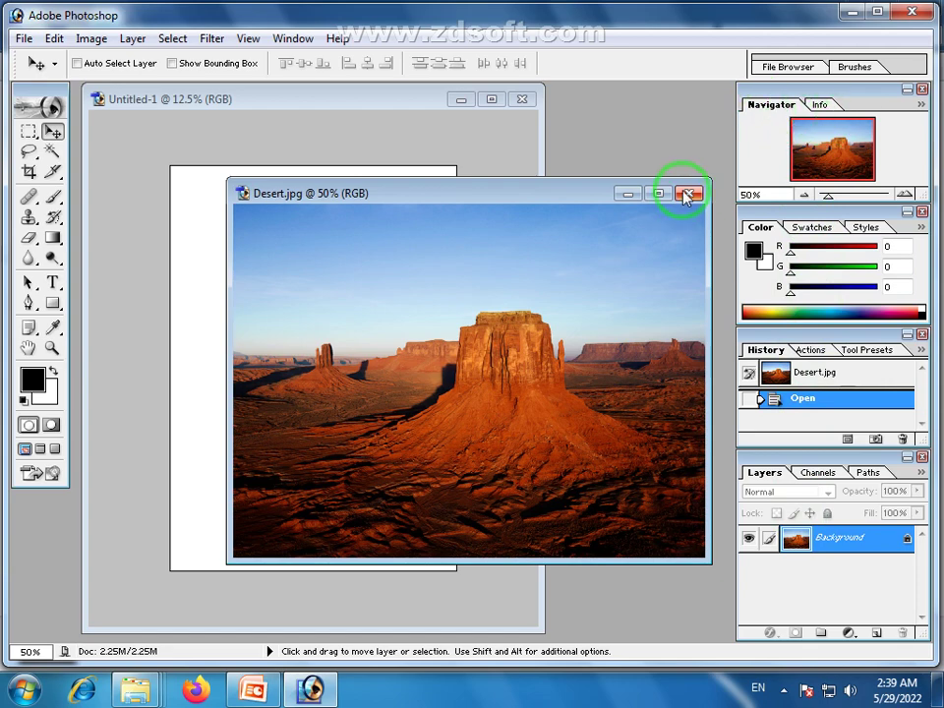
pyautogui.moveTo(586, 194); pyautogui.dragTo(556, 191)
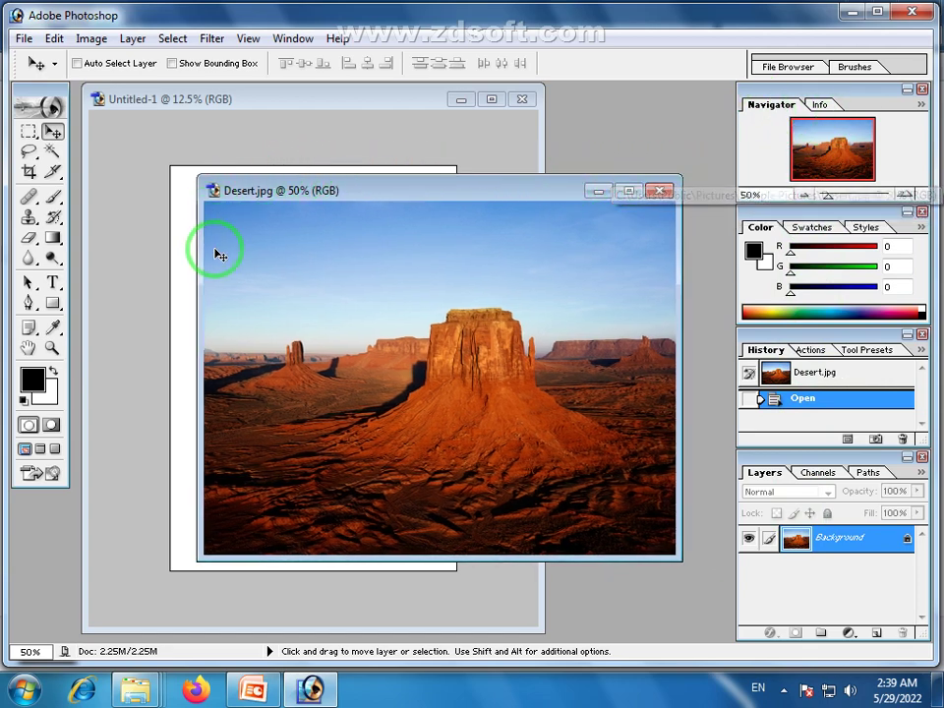
pyautogui.moveTo(576, 196); pyautogui.dragTo(595, 197)
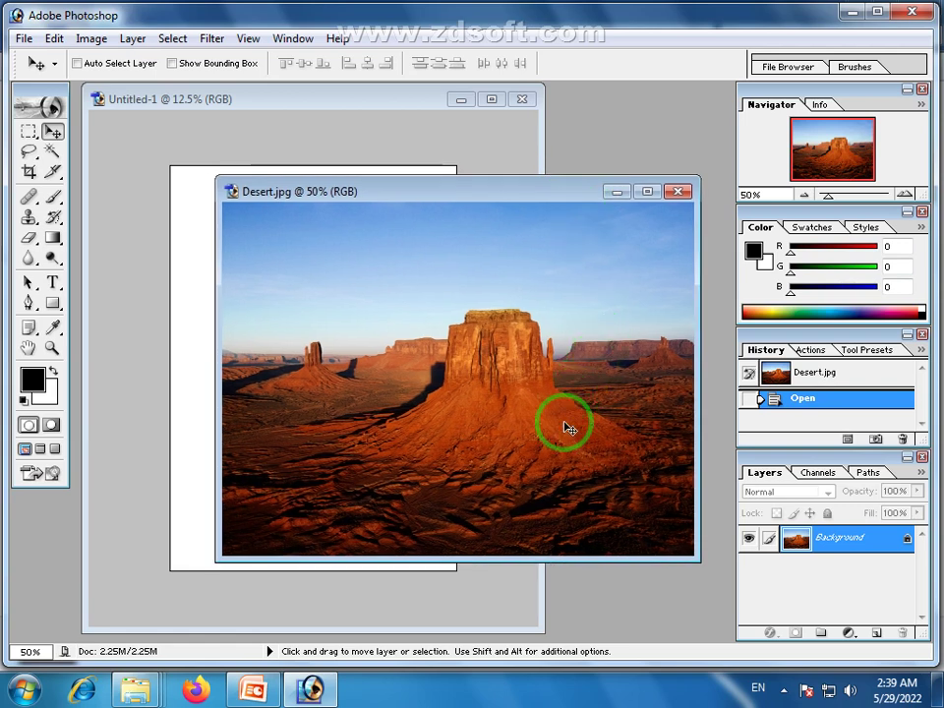
# Toggle between Untitled-1 and Desert.jpg, leaving the Desert photo in front
pyautogui.click(387, 98)
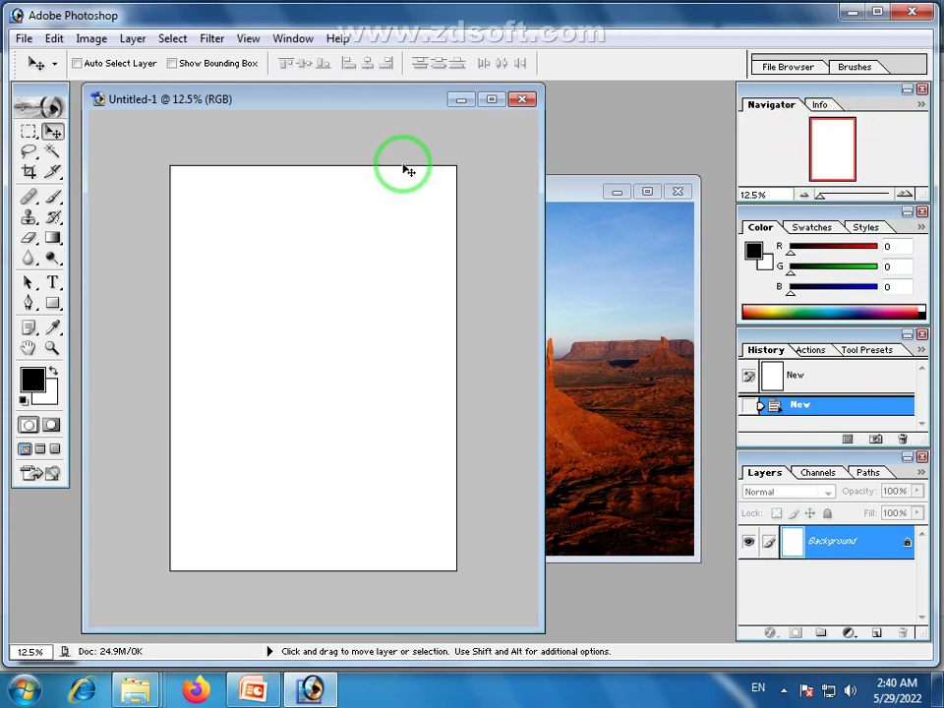
pyautogui.click(574, 193)
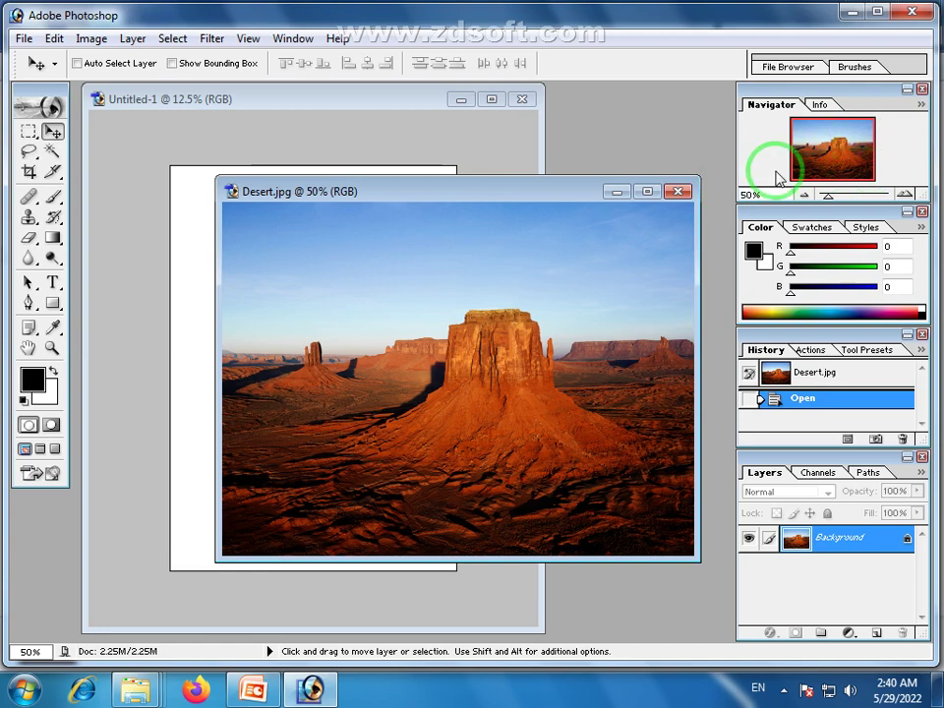
pyautogui.click(390, 100)
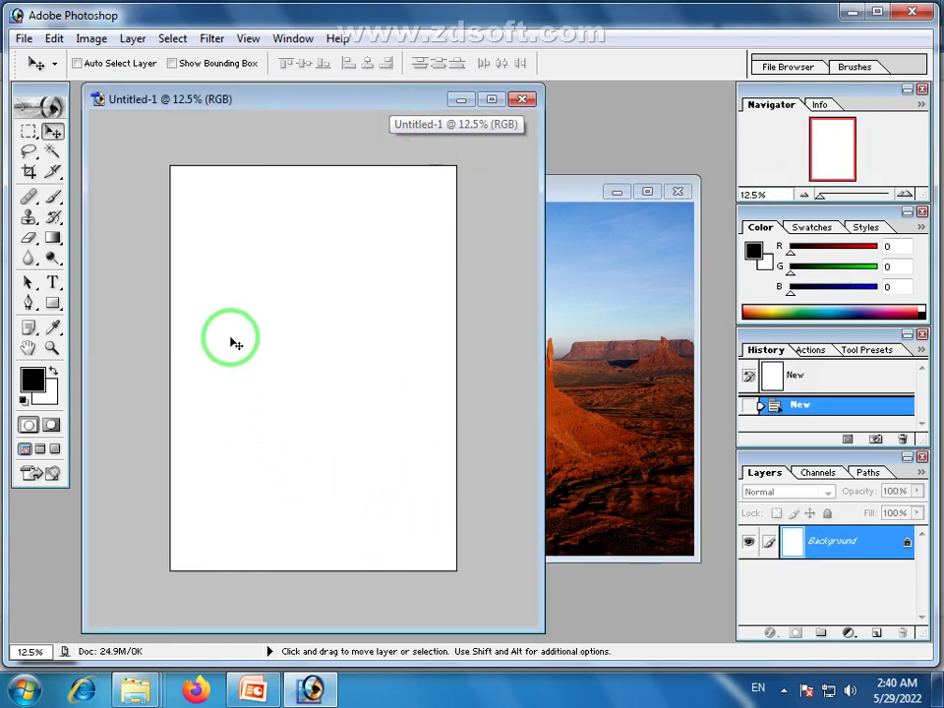
pyautogui.click(584, 202)
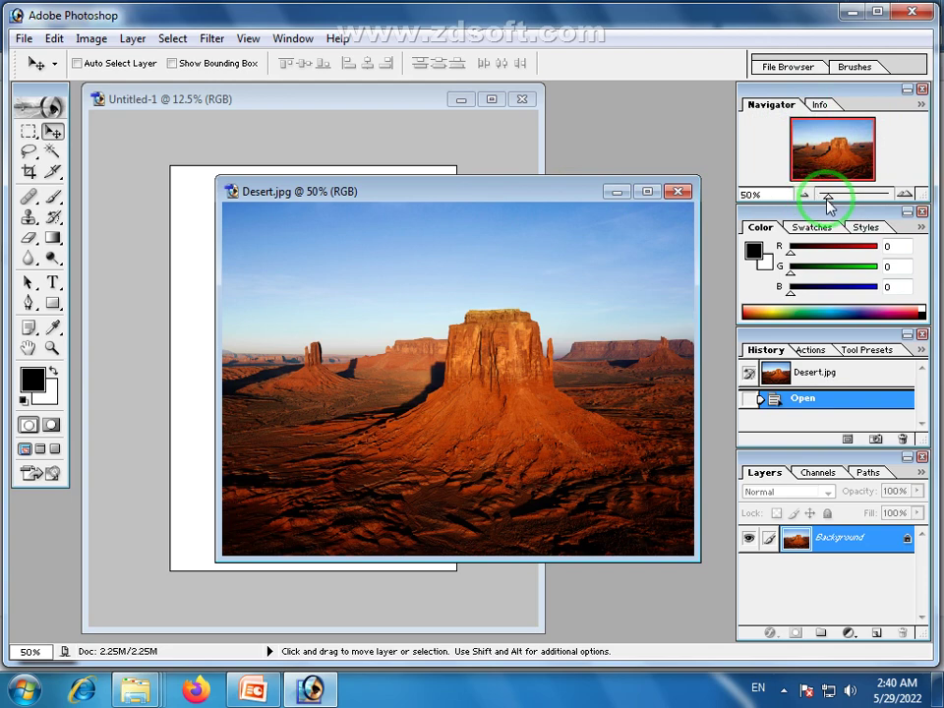
# Enlarge the Desert.jpg window and zoom in with the Navigator slider
pyautogui.moveTo(562, 197); pyautogui.dragTo(448, 145)
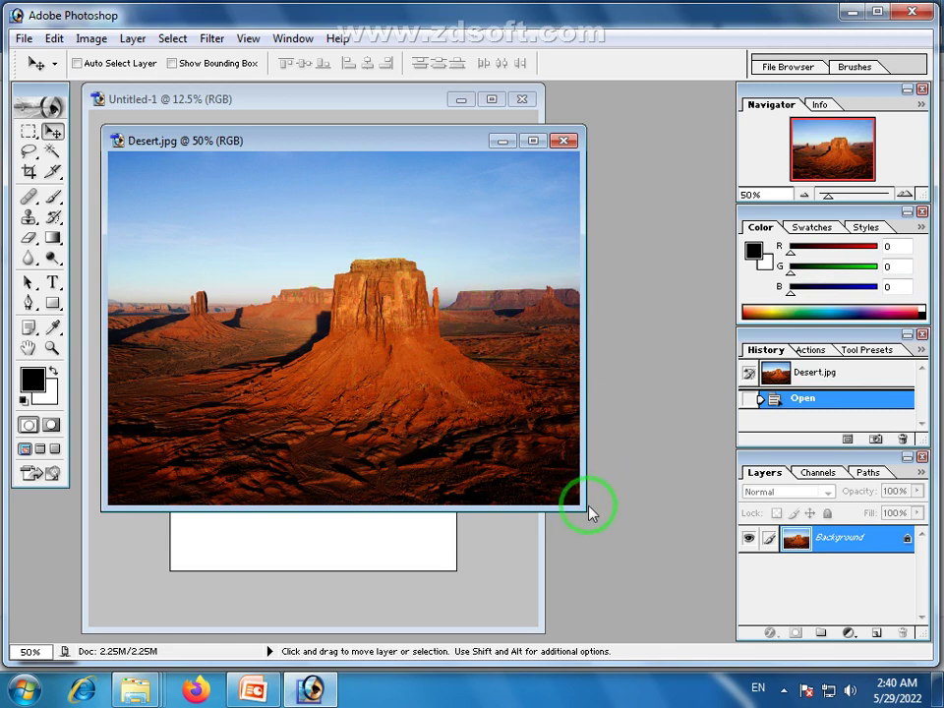
pyautogui.moveTo(588, 507); pyautogui.dragTo(704, 597)
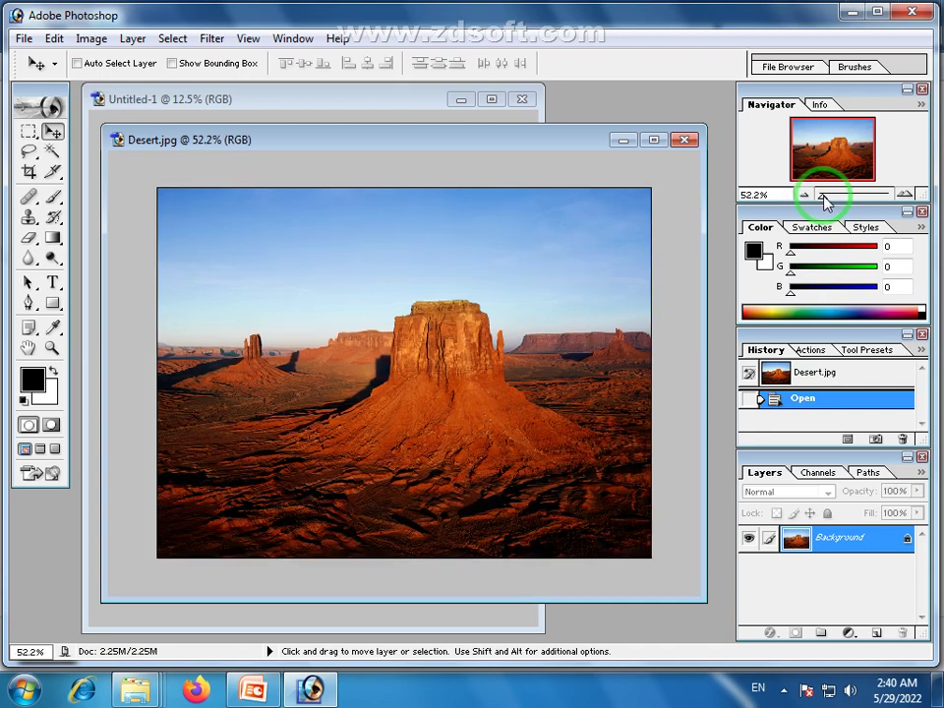
pyautogui.moveTo(820, 198); pyautogui.dragTo(850, 197)
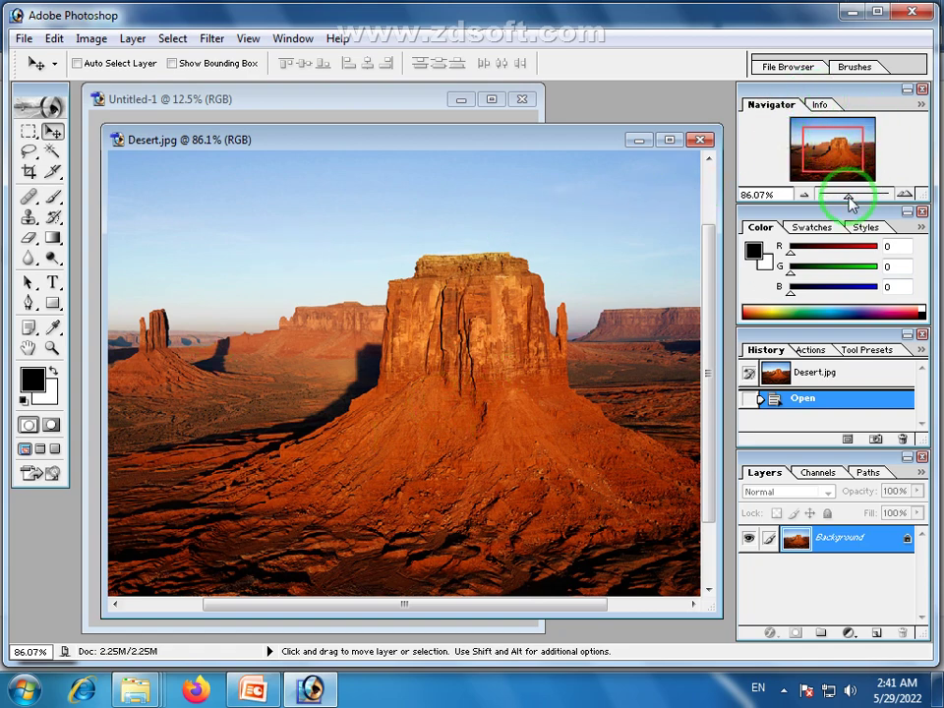
pyautogui.moveTo(849, 201)
pyautogui.mouseDown()
pyautogui.moveTo(878, 200)
pyautogui.moveTo(850, 205)
pyautogui.moveTo(857, 201)
pyautogui.mouseUp()
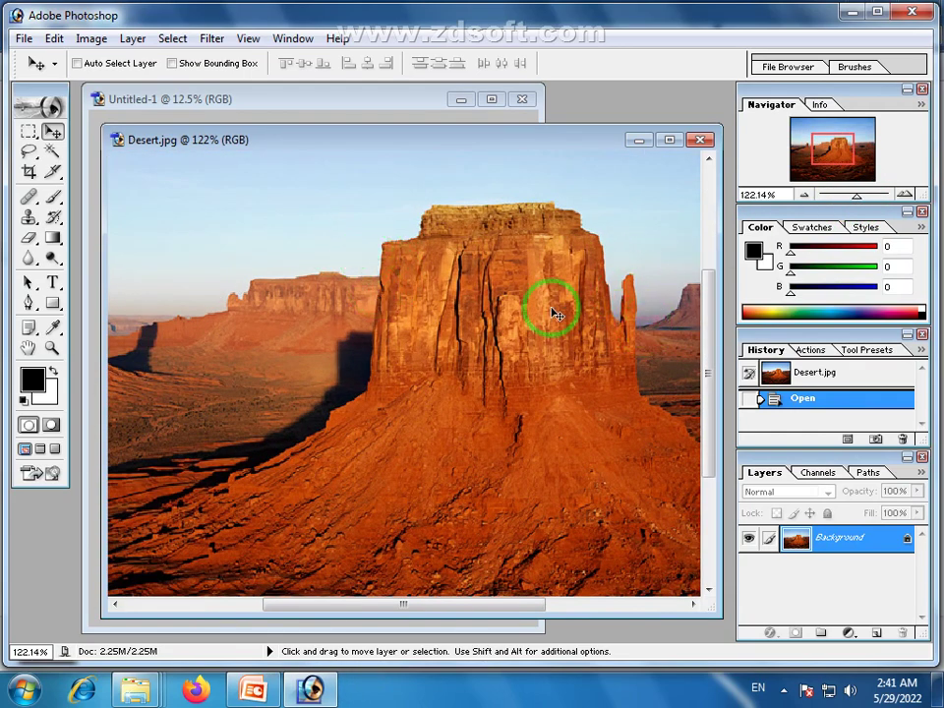
# Dismiss the locked Background layer warning, zoom back out, and return to Untitled-1
pyautogui.click(489, 337)
pyautogui.click(482, 274)
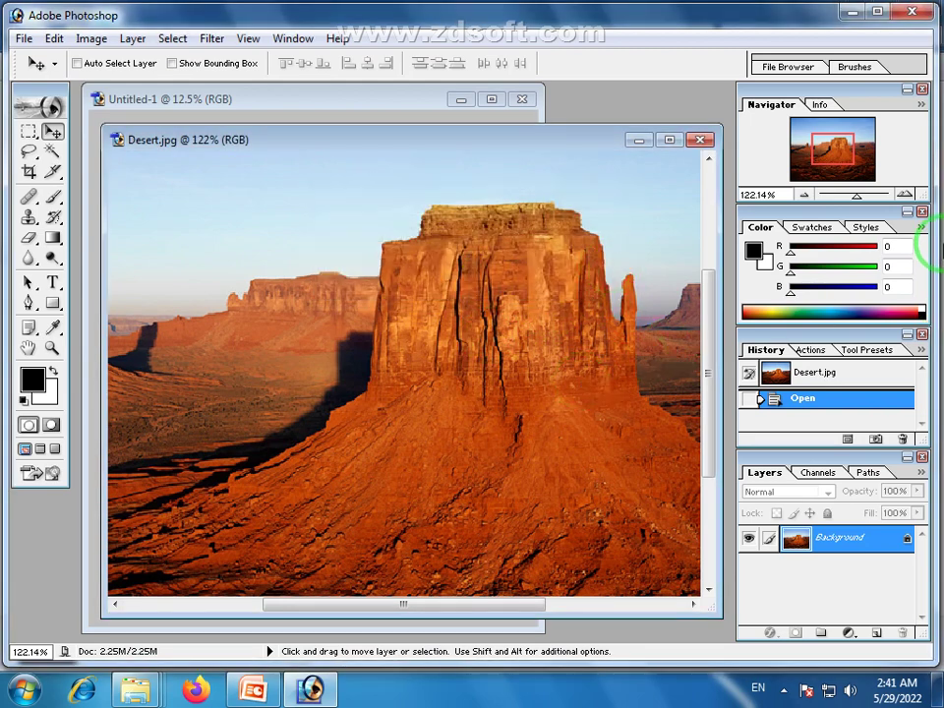
pyautogui.moveTo(856, 198); pyautogui.dragTo(827, 199)
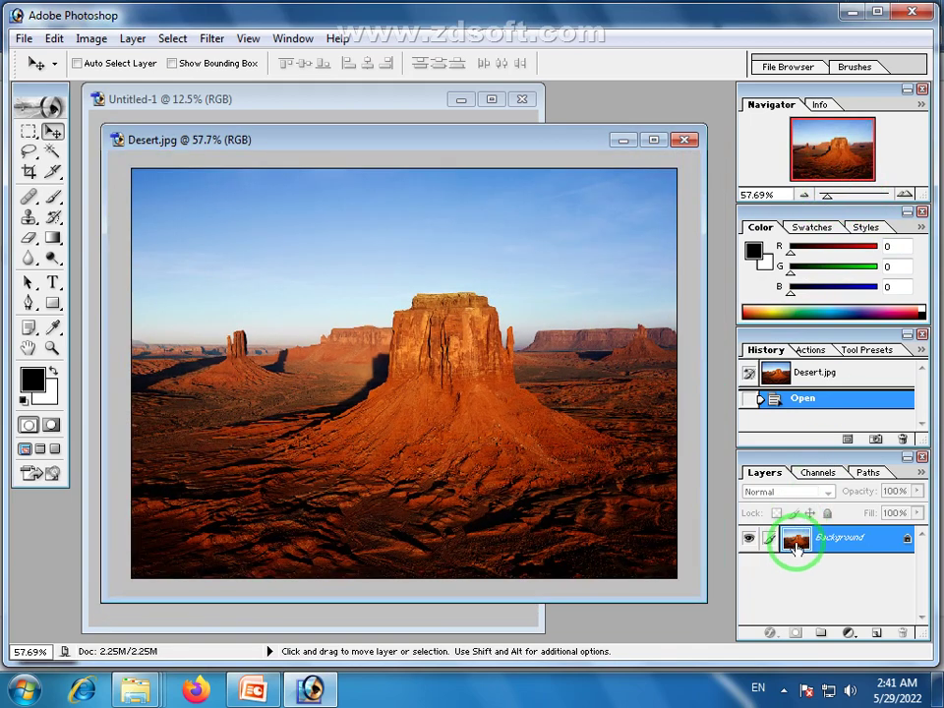
pyautogui.click(766, 474)
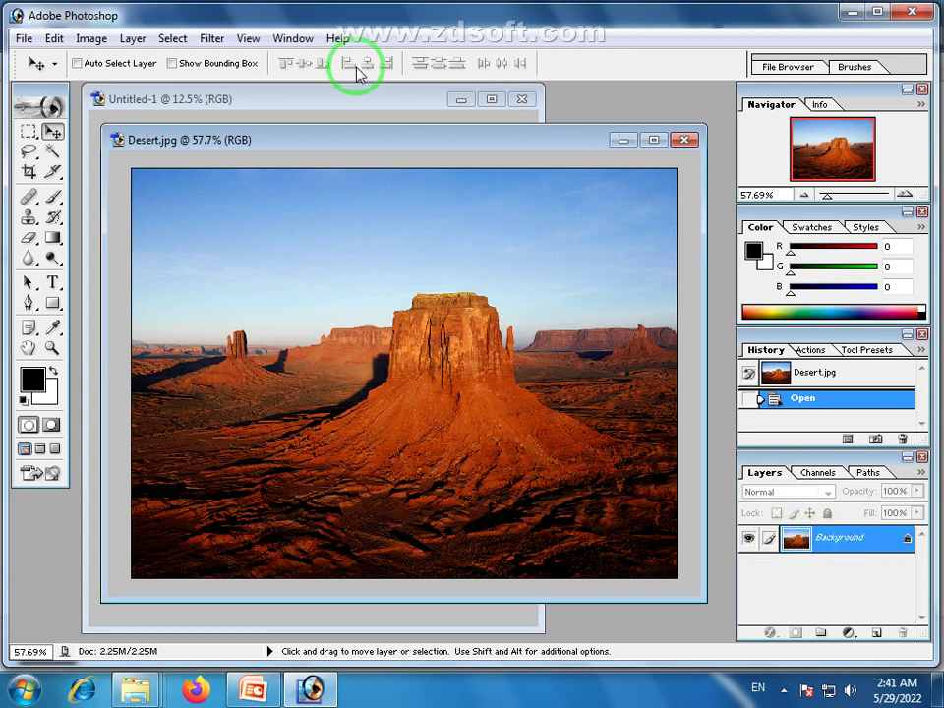
pyautogui.click(361, 98)
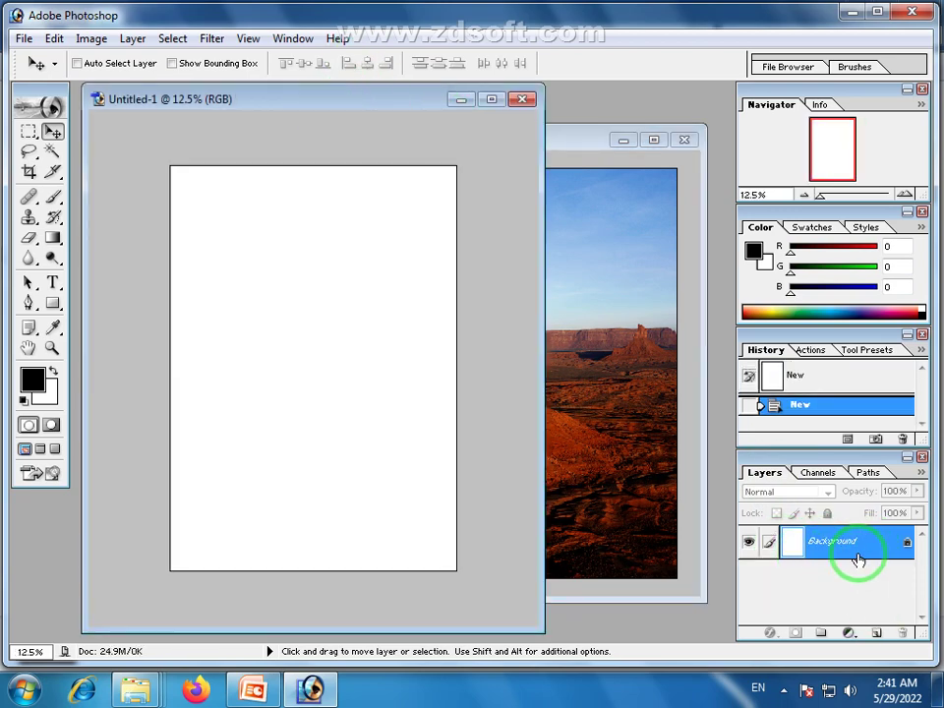
# Drag the Desert image with the Move tool onto Untitled-1 as Layer 1
pyautogui.click(604, 138)
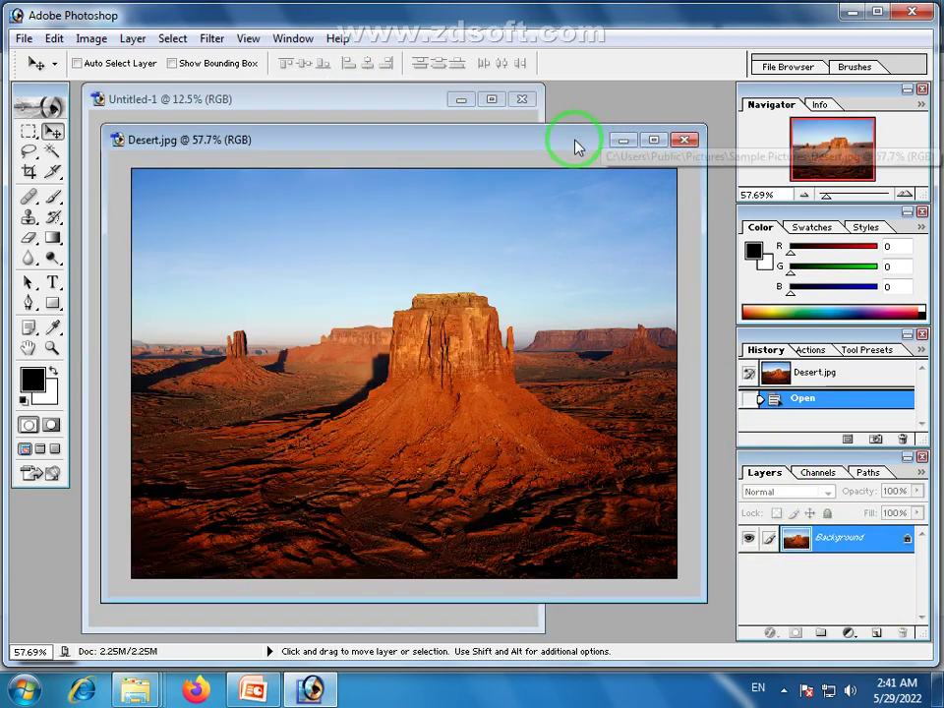
pyautogui.moveTo(470, 143); pyautogui.dragTo(575, 228)
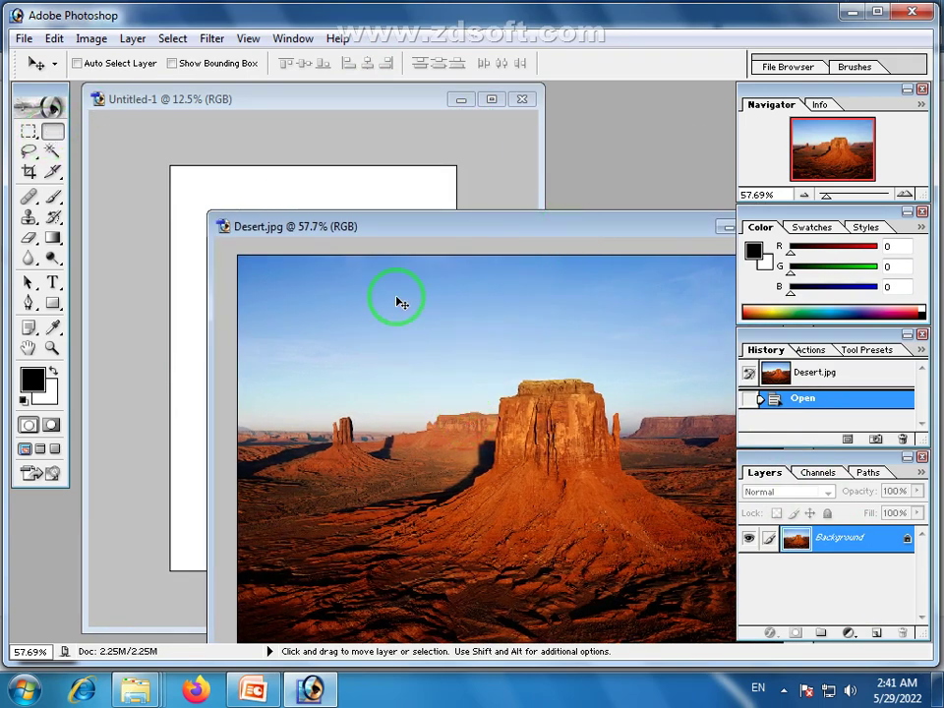
pyautogui.moveTo(396, 282); pyautogui.dragTo(346, 205)
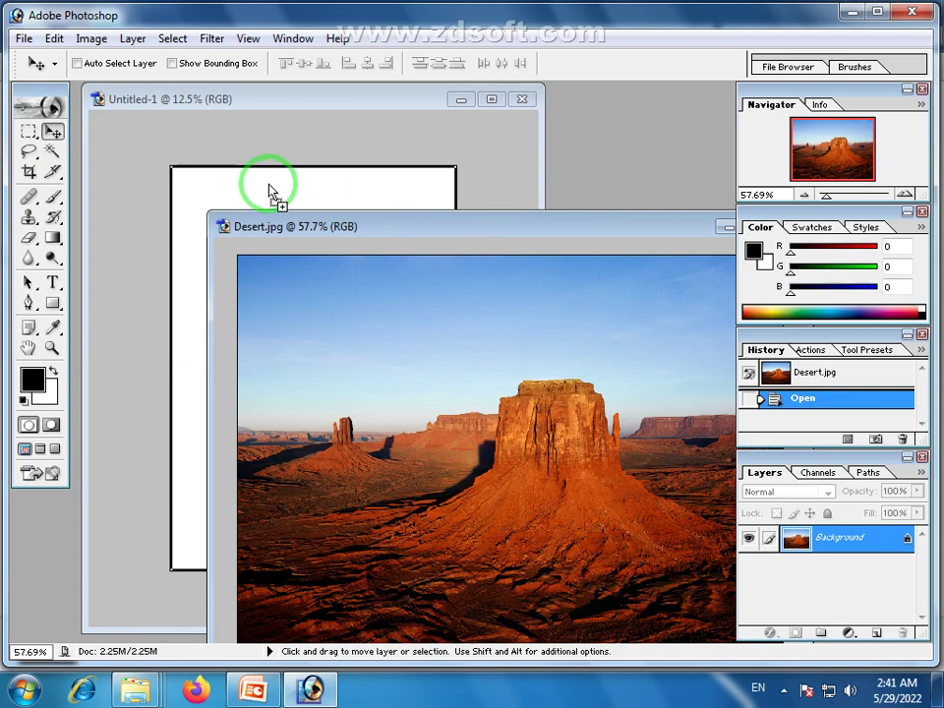
pyautogui.moveTo(271, 190); pyautogui.dragTo(283, 236)
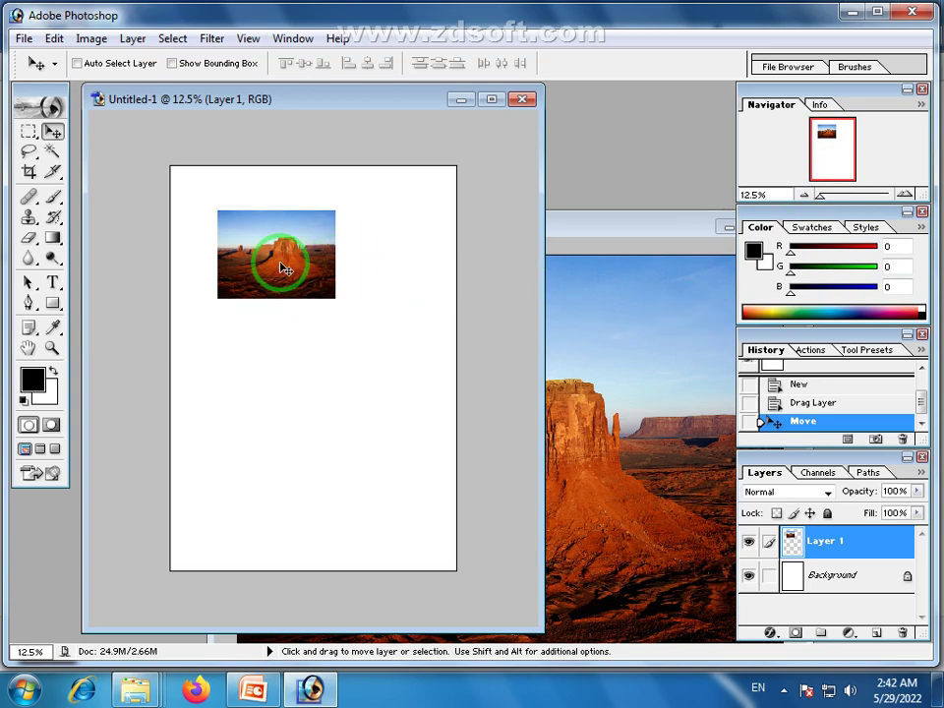
pyautogui.click(845, 544)
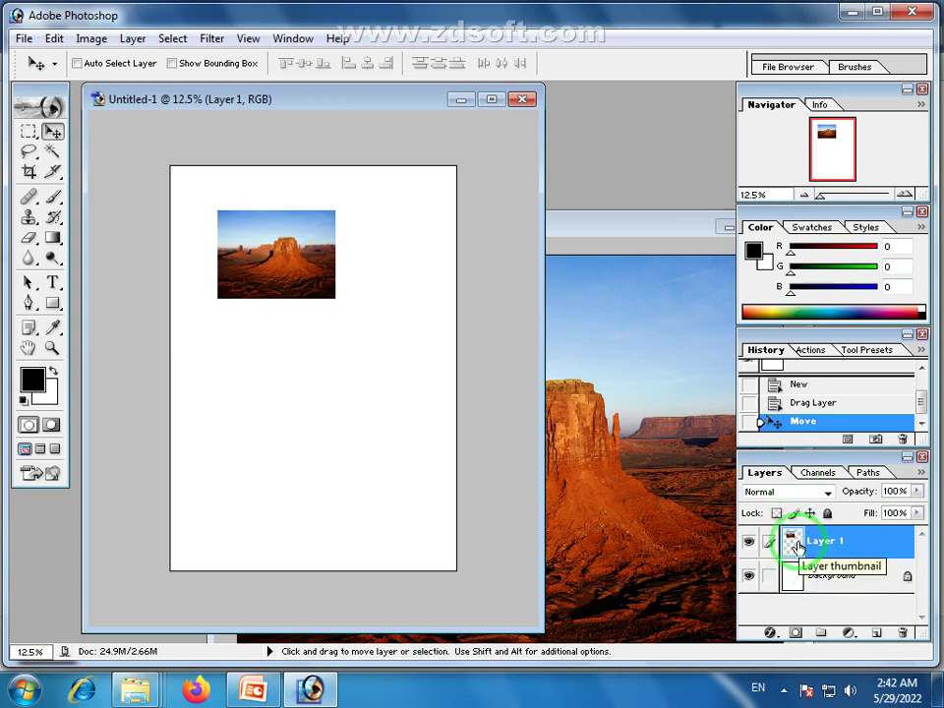
pyautogui.moveTo(418, 100)
pyautogui.mouseDown()
pyautogui.moveTo(548, 131)
pyautogui.moveTo(508, 116)
pyautogui.mouseUp()
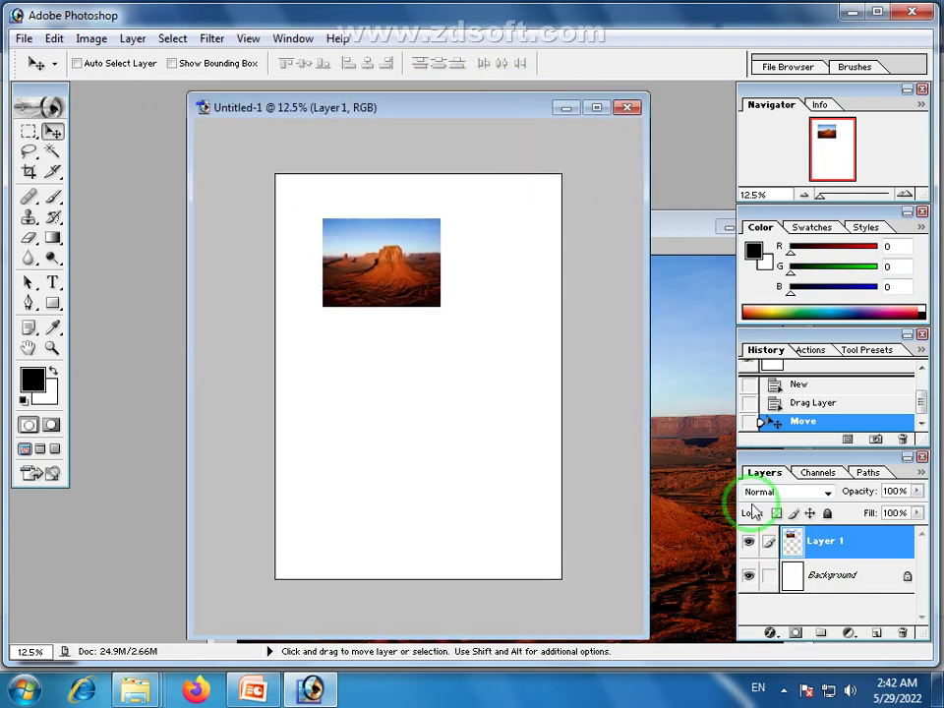
pyautogui.click(805, 582)
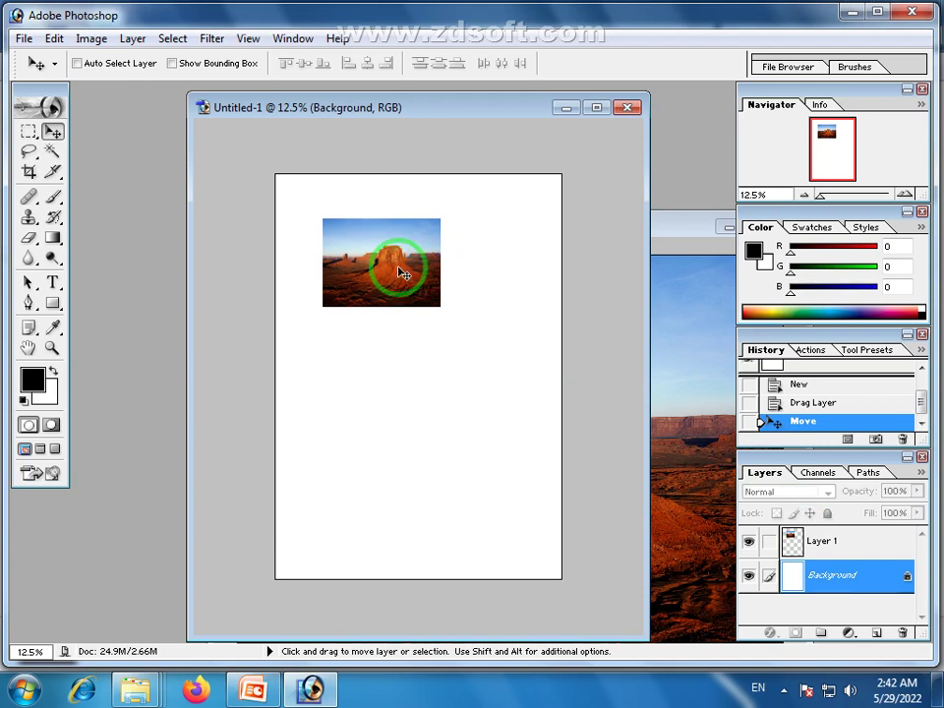
pyautogui.click(424, 275)
pyautogui.click(494, 272)
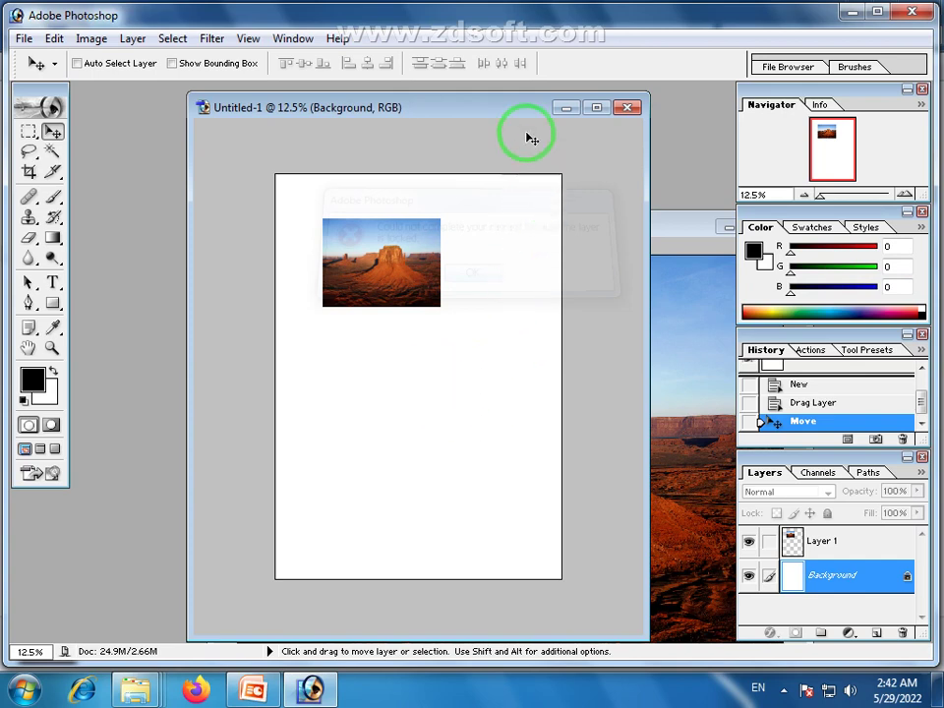
pyautogui.moveTo(508, 117); pyautogui.dragTo(436, 108)
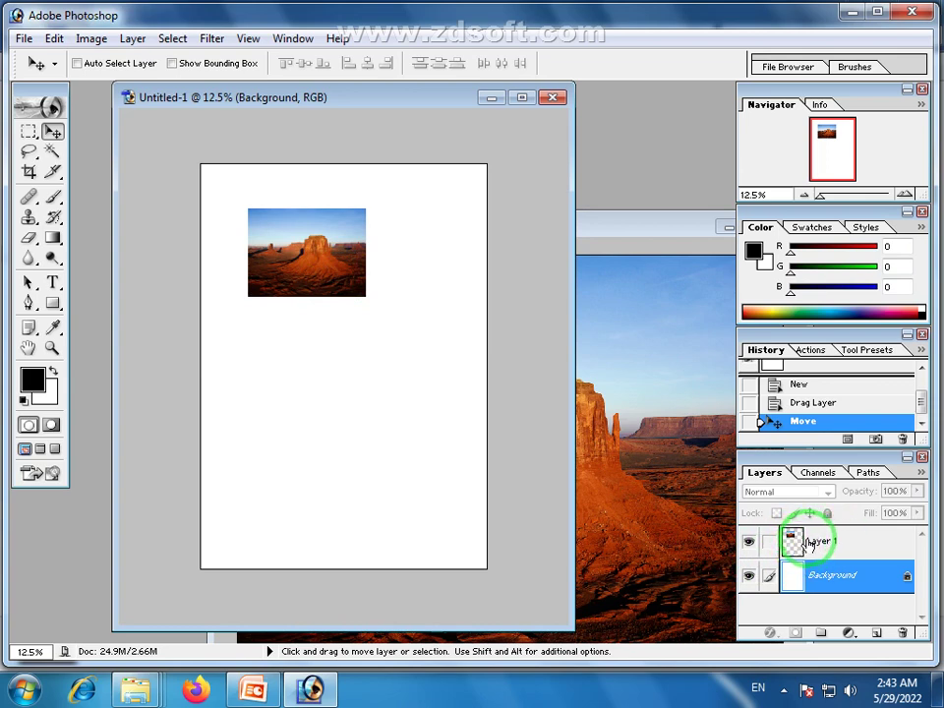
# Select Layer 1 and drag the desert photo to the A4 page's upper middle
pyautogui.click(808, 544)
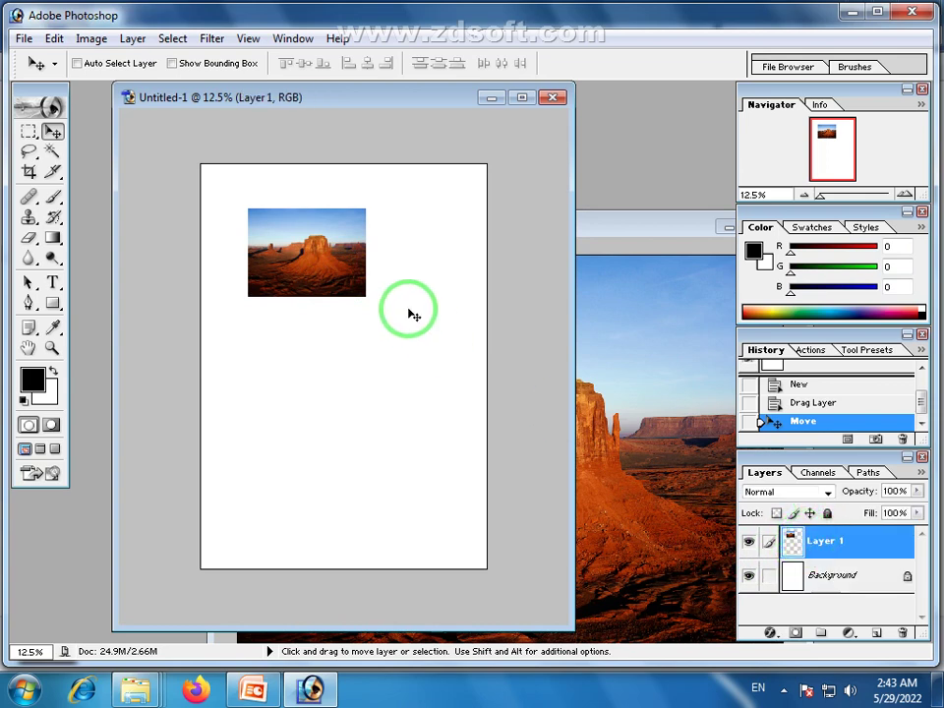
pyautogui.moveTo(306, 249)
pyautogui.mouseDown()
pyautogui.moveTo(355, 411)
pyautogui.moveTo(309, 276)
pyautogui.mouseUp()
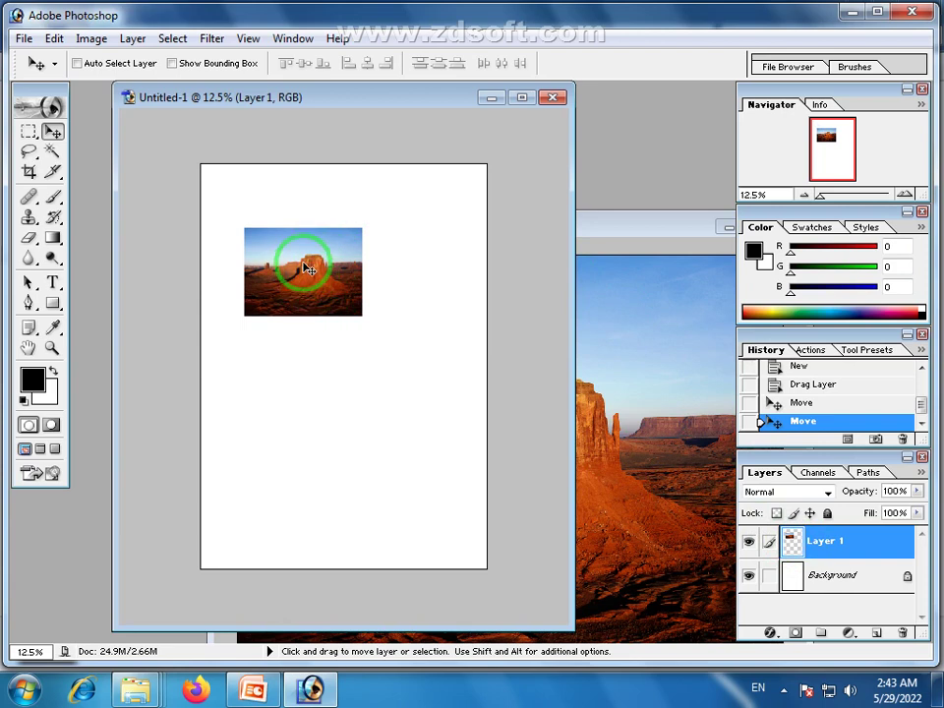
pyautogui.moveTo(306, 267); pyautogui.dragTo(292, 228)
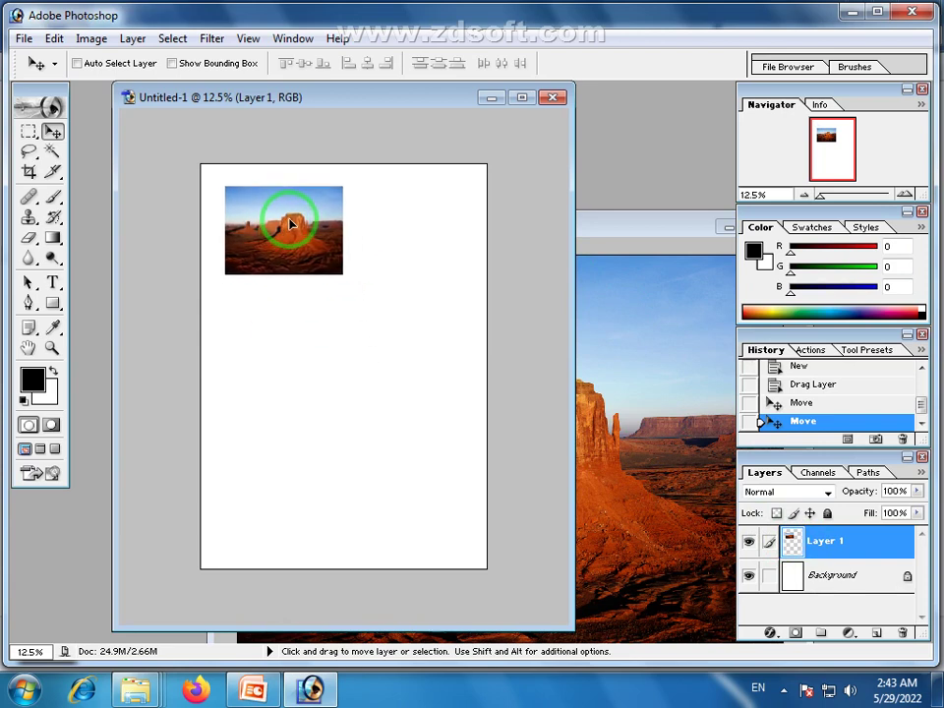
pyautogui.moveTo(291, 227)
pyautogui.mouseDown()
pyautogui.moveTo(403, 234)
pyautogui.moveTo(258, 219)
pyautogui.moveTo(266, 413)
pyautogui.moveTo(333, 501)
pyautogui.moveTo(380, 390)
pyautogui.moveTo(293, 224)
pyautogui.moveTo(363, 331)
pyautogui.moveTo(330, 442)
pyautogui.moveTo(344, 453)
pyautogui.moveTo(306, 320)
pyautogui.moveTo(311, 339)
pyautogui.moveTo(356, 336)
pyautogui.mouseUp()
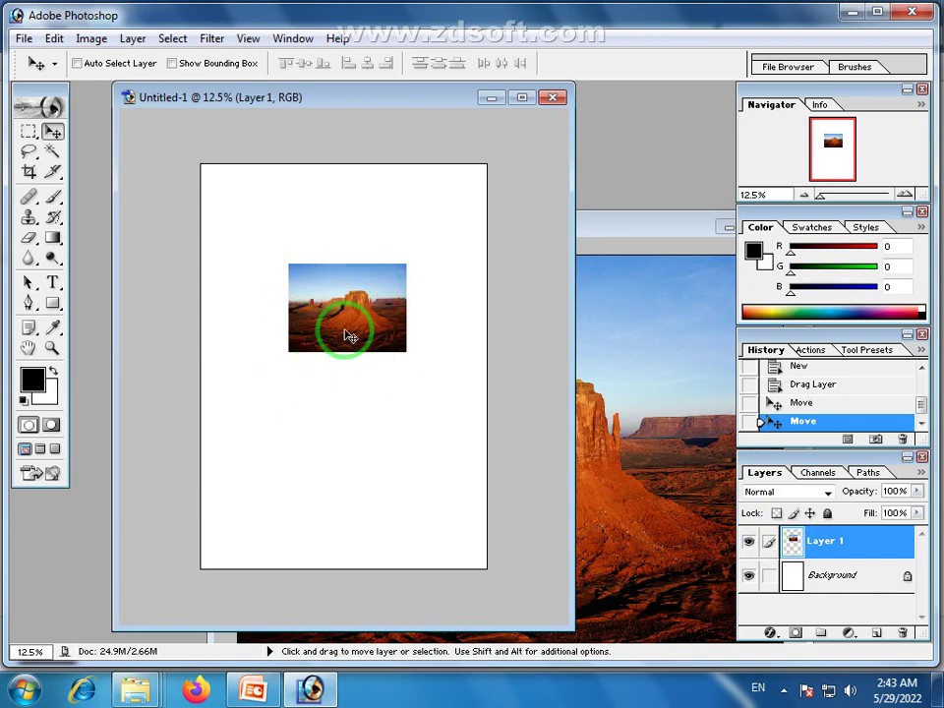
pyautogui.moveTo(344, 317); pyautogui.dragTo(326, 333)
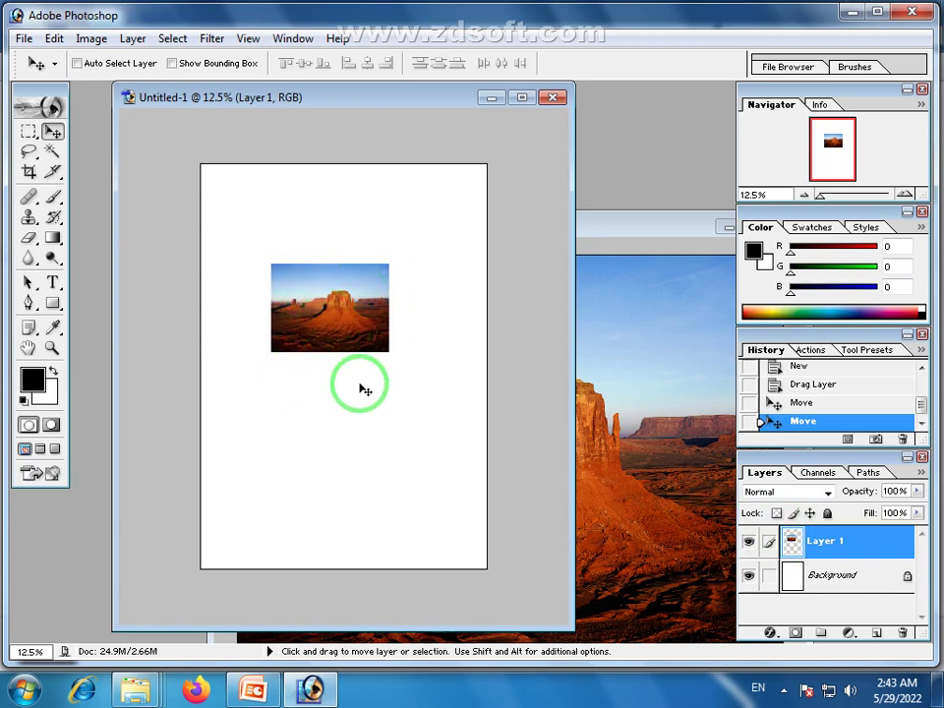
pyautogui.click(346, 327)
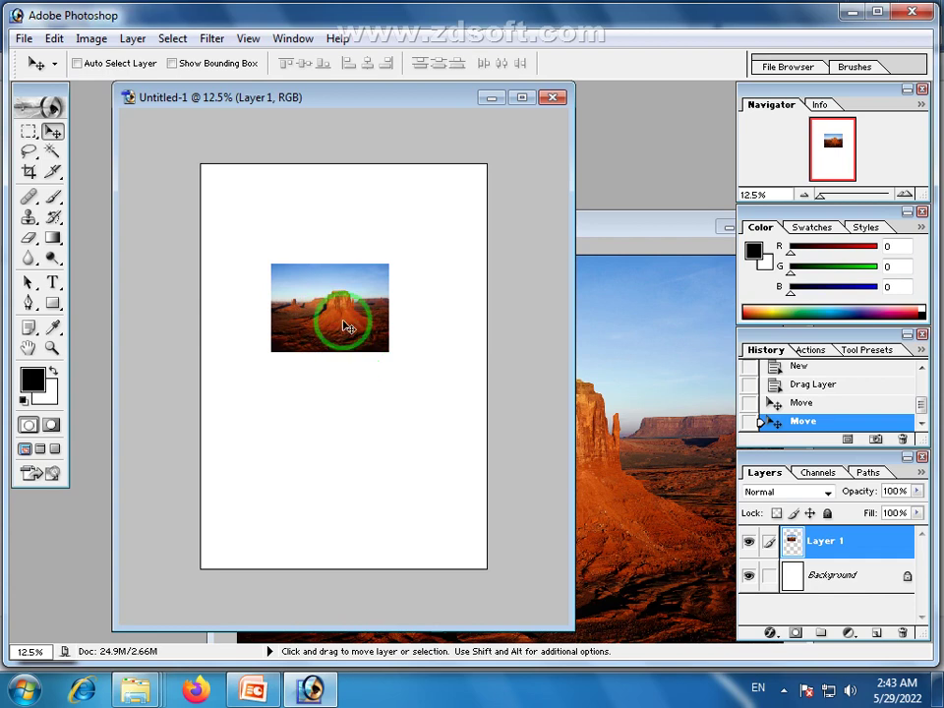
# Free-transform the desert photo larger, position it near the page top, and apply
pyautogui.hotkey('ctrl', 't')
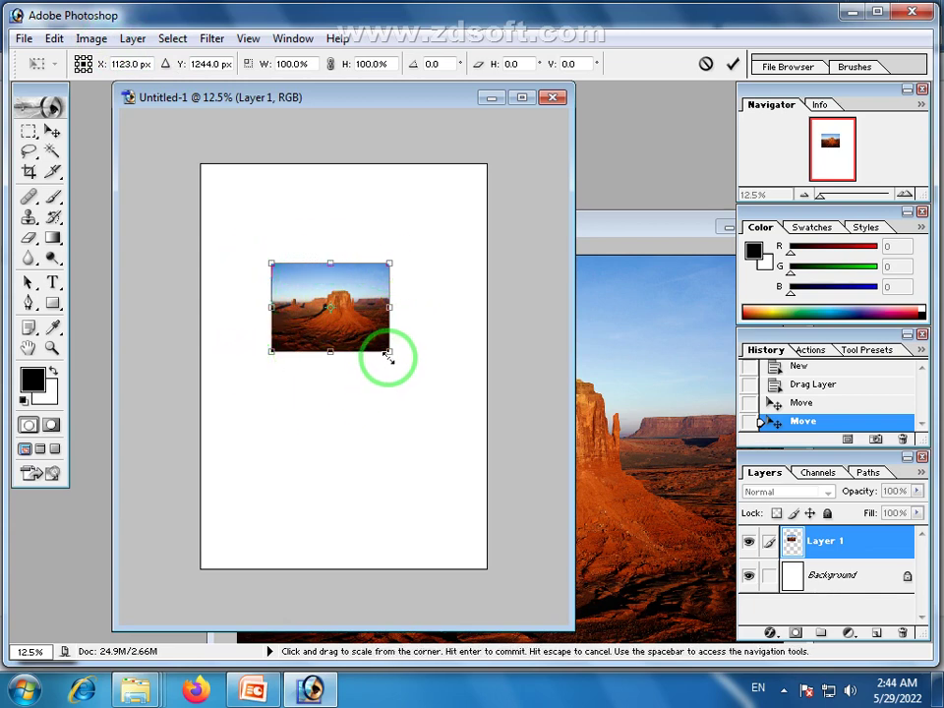
pyautogui.moveTo(391, 354); pyautogui.dragTo(473, 403)
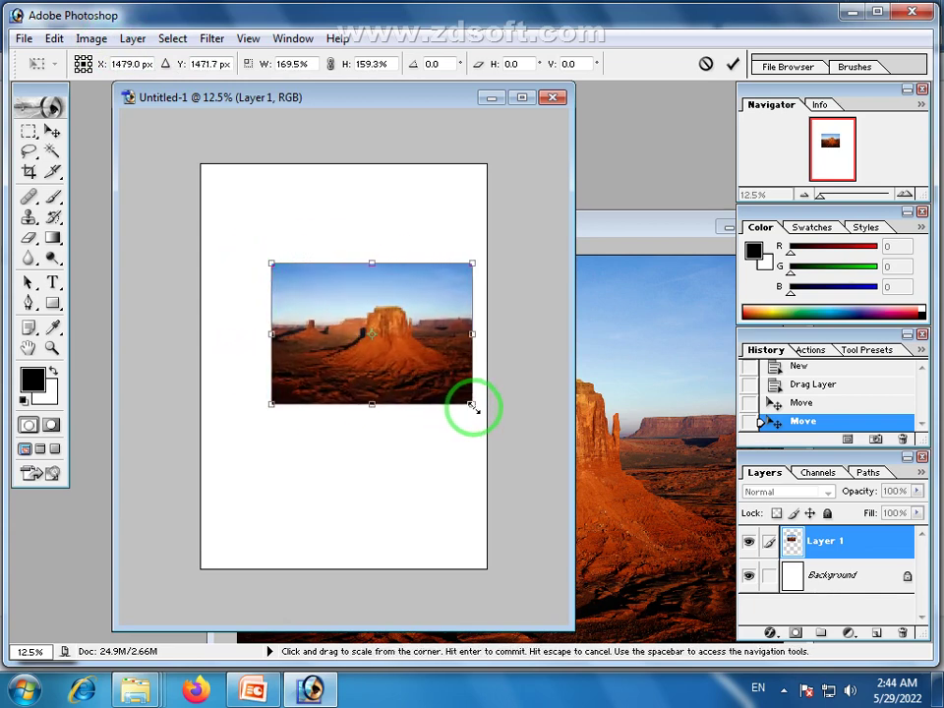
pyautogui.moveTo(272, 403)
pyautogui.mouseDown()
pyautogui.moveTo(220, 445)
pyautogui.moveTo(232, 333)
pyautogui.moveTo(229, 478)
pyautogui.moveTo(221, 394)
pyautogui.moveTo(230, 433)
pyautogui.mouseUp()
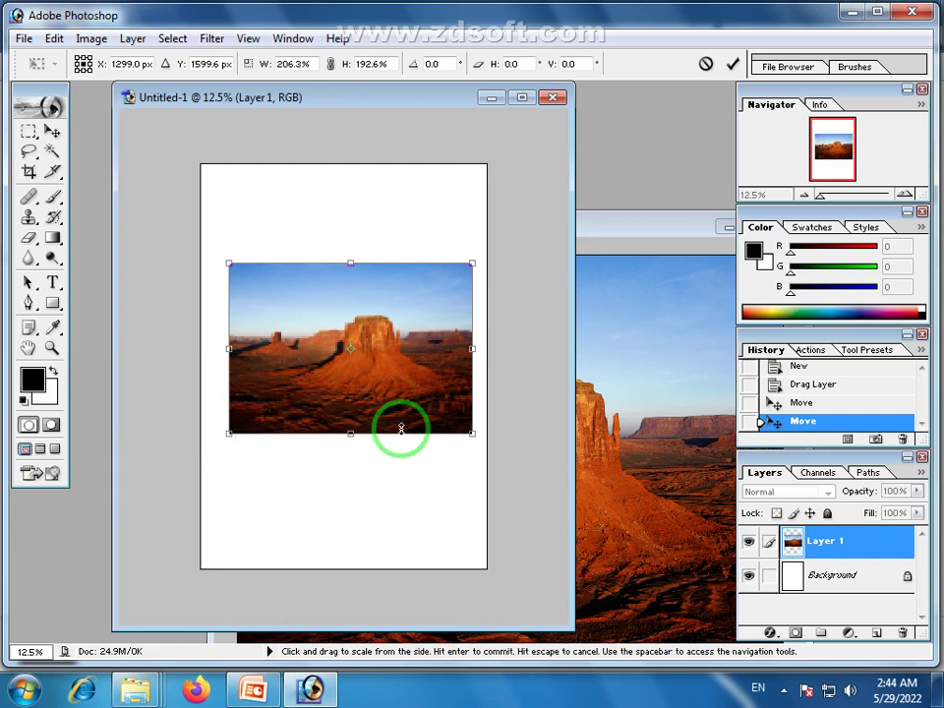
pyautogui.moveTo(407, 393)
pyautogui.mouseDown()
pyautogui.moveTo(373, 316)
pyautogui.moveTo(397, 324)
pyautogui.moveTo(390, 393)
pyautogui.moveTo(404, 358)
pyautogui.moveTo(382, 358)
pyautogui.moveTo(401, 340)
pyautogui.mouseUp()
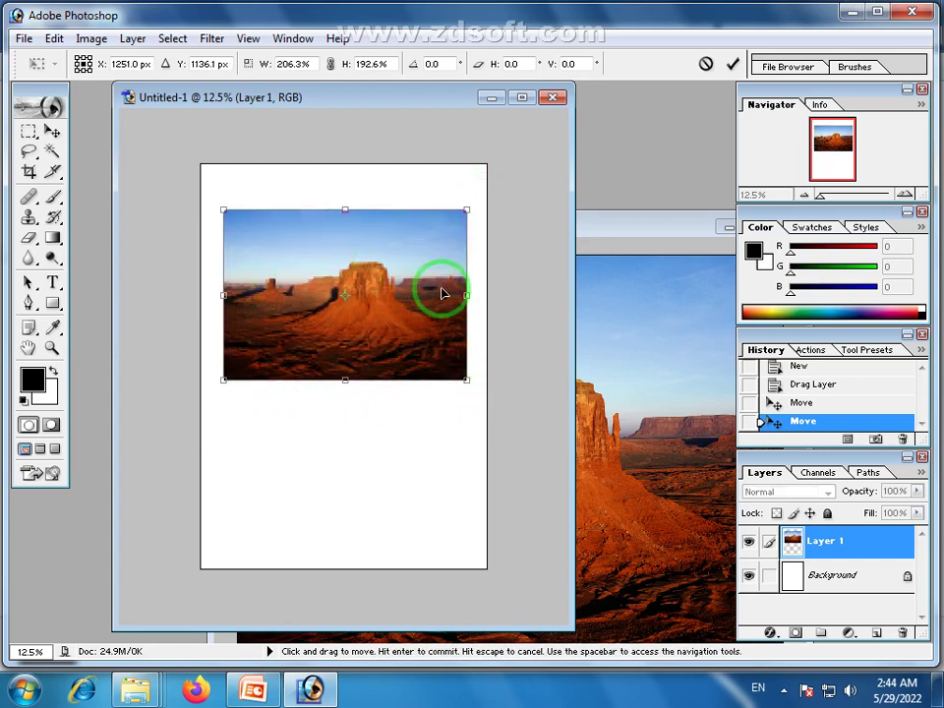
pyautogui.moveTo(404, 331)
pyautogui.mouseDown()
pyautogui.moveTo(409, 337)
pyautogui.moveTo(405, 324)
pyautogui.mouseUp()
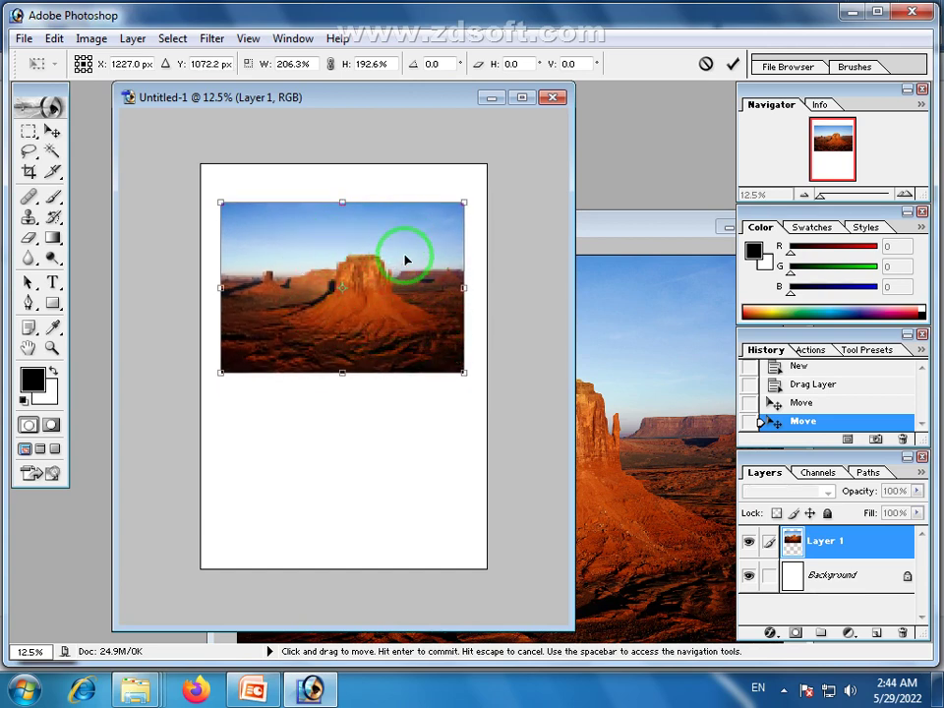
pyautogui.press('Return')
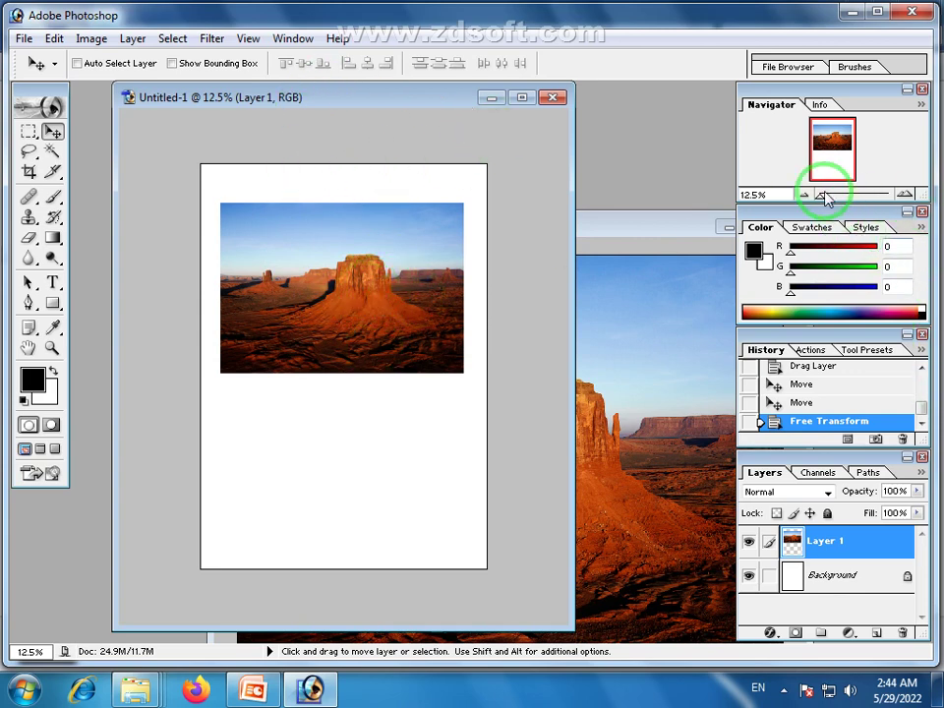
# Nudge the desert photo higher, then drag Koala.jpg from Sample Pictures into Photoshop
pyautogui.moveTo(822, 201); pyautogui.dragTo(824, 201)
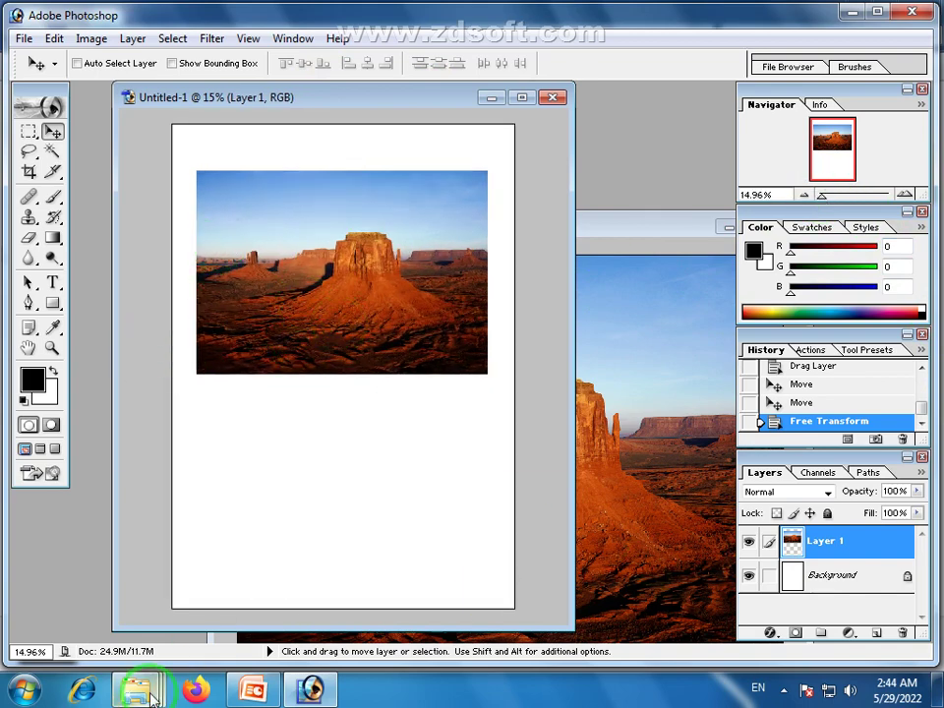
pyautogui.click(784, 693)
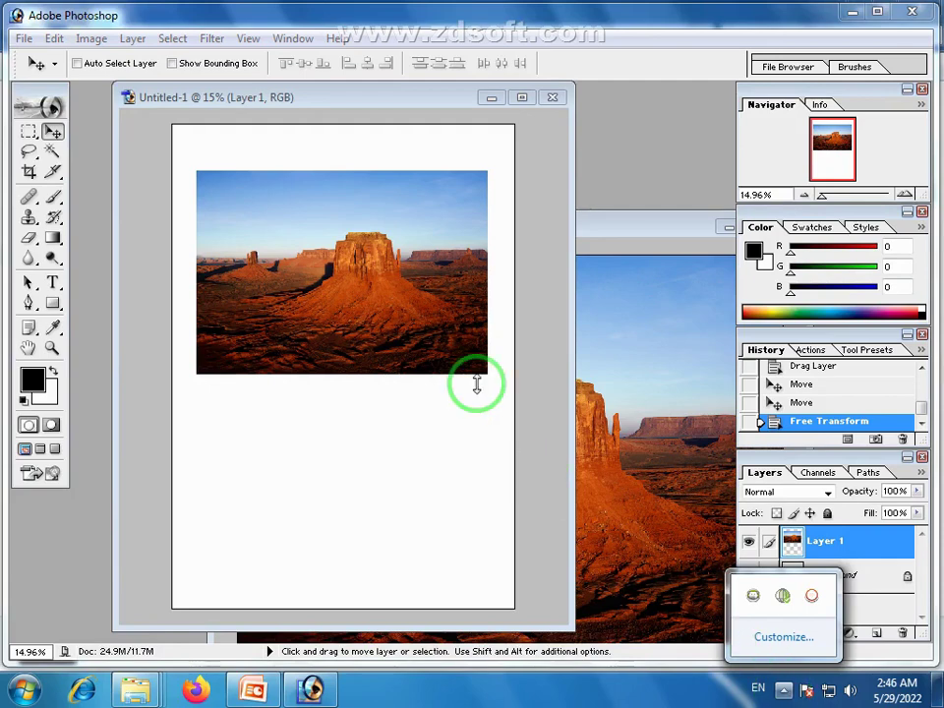
pyautogui.click(418, 103)
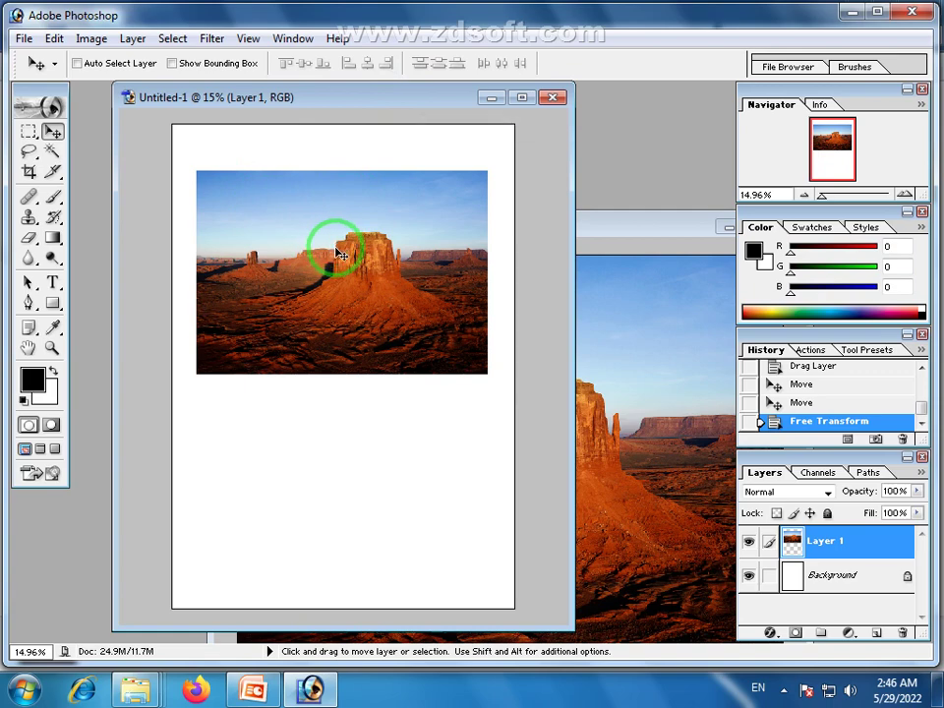
pyautogui.moveTo(334, 246)
pyautogui.mouseDown()
pyautogui.moveTo(332, 234)
pyautogui.moveTo(334, 266)
pyautogui.mouseUp()
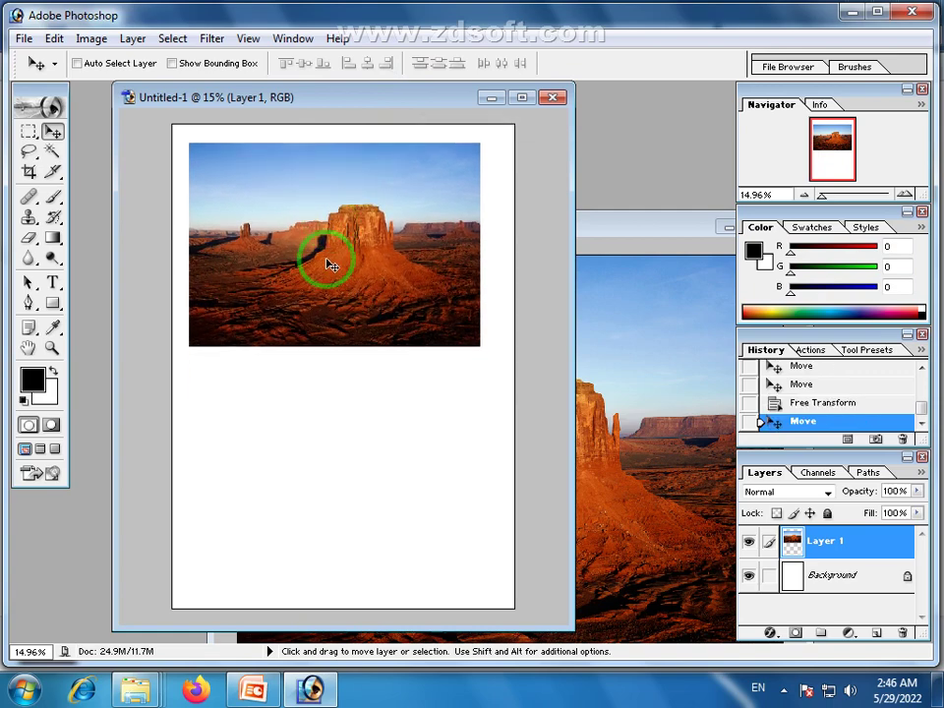
pyautogui.moveTo(136, 690)
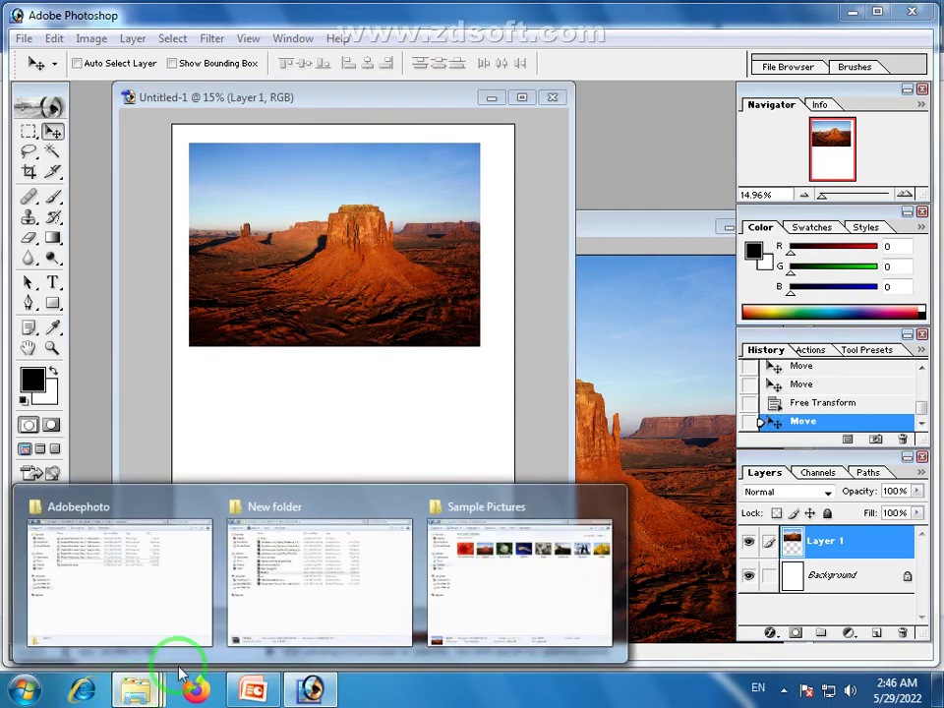
pyautogui.click(509, 620)
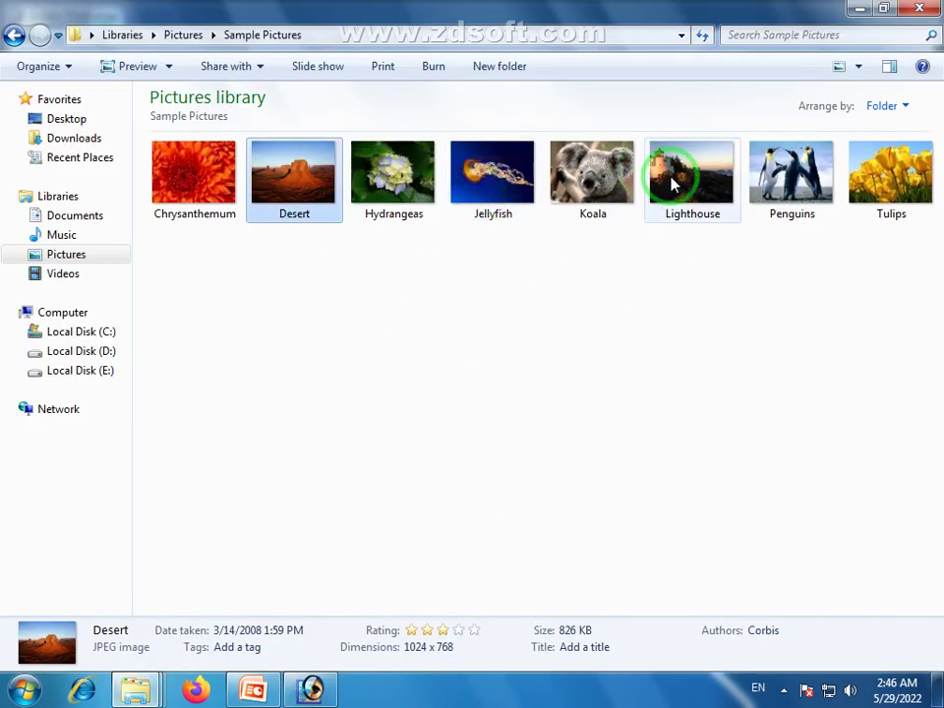
pyautogui.moveTo(607, 177)
pyautogui.mouseDown()
pyautogui.moveTo(332, 694)
pyautogui.moveTo(417, 367)
pyautogui.mouseUp()
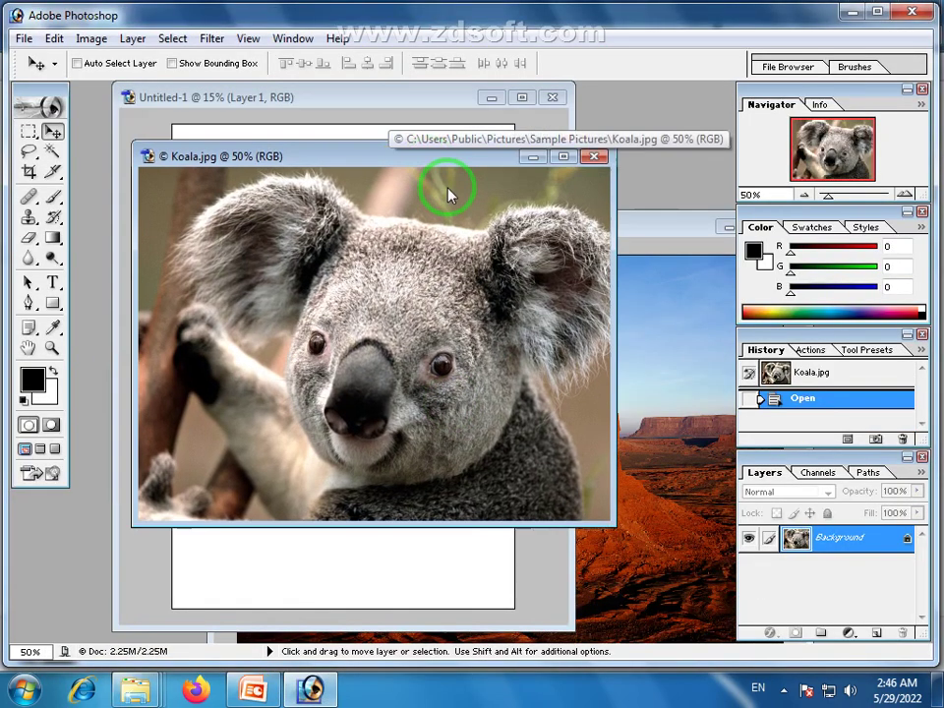
# Copy the koala onto the page as Layer 2 over the desert's lower left; close Koala.jpg and Desert.jpg
pyautogui.moveTo(448, 194); pyautogui.dragTo(506, 275)
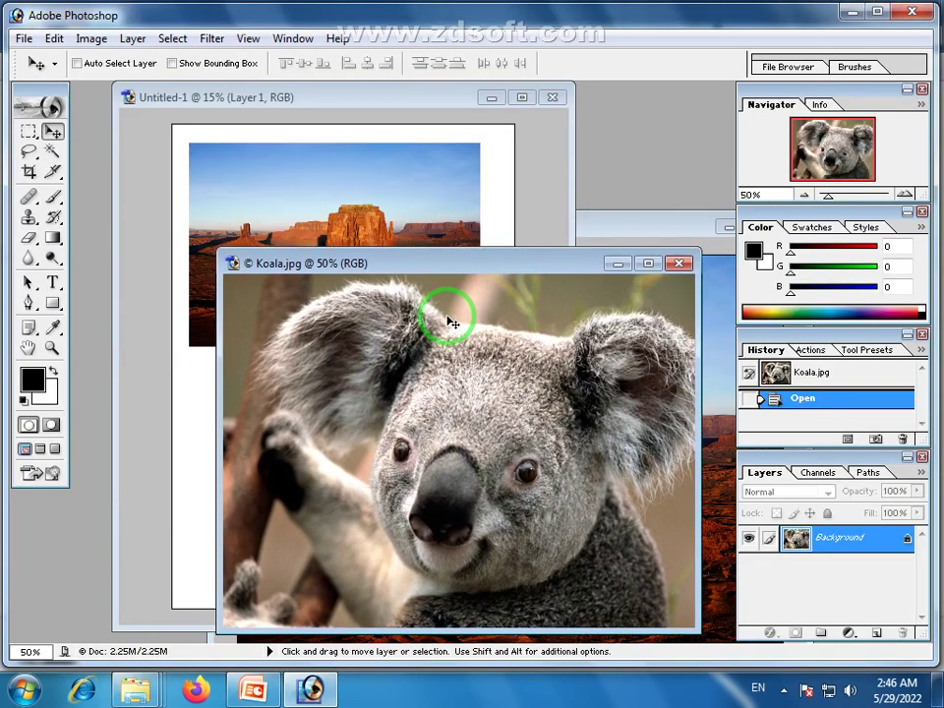
pyautogui.moveTo(447, 323)
pyautogui.mouseDown()
pyautogui.moveTo(407, 264)
pyautogui.moveTo(262, 367)
pyautogui.mouseUp()
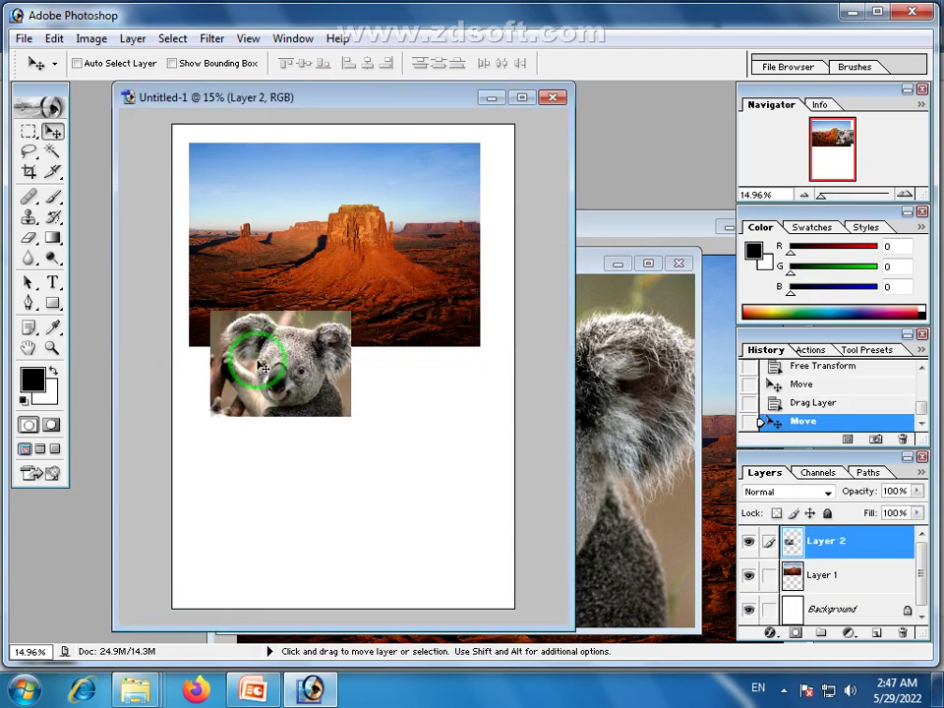
pyautogui.click(679, 263)
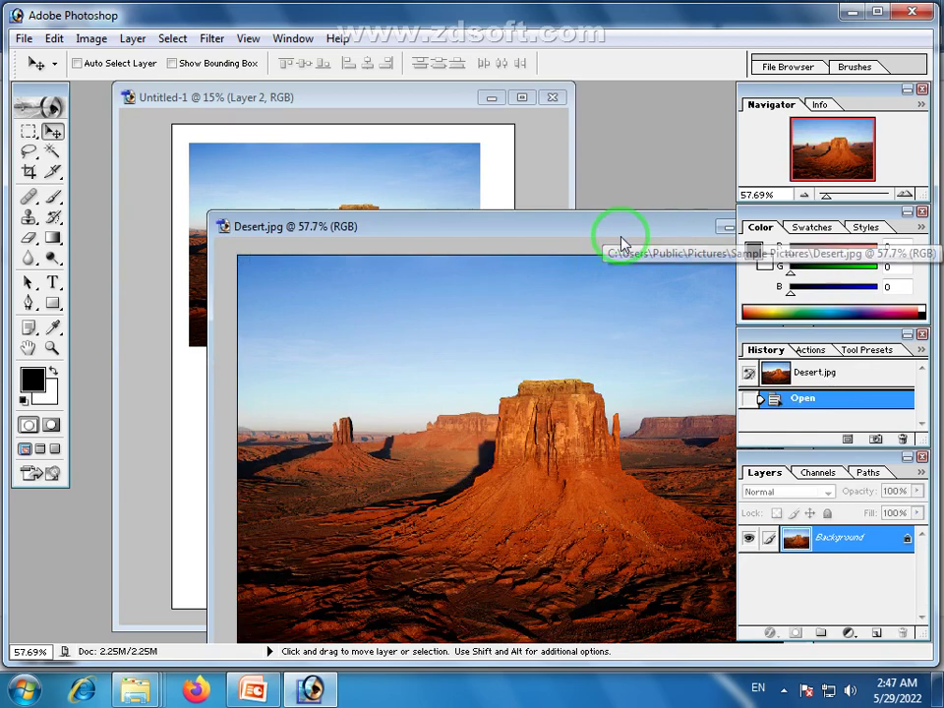
pyautogui.moveTo(683, 234); pyautogui.dragTo(537, 238)
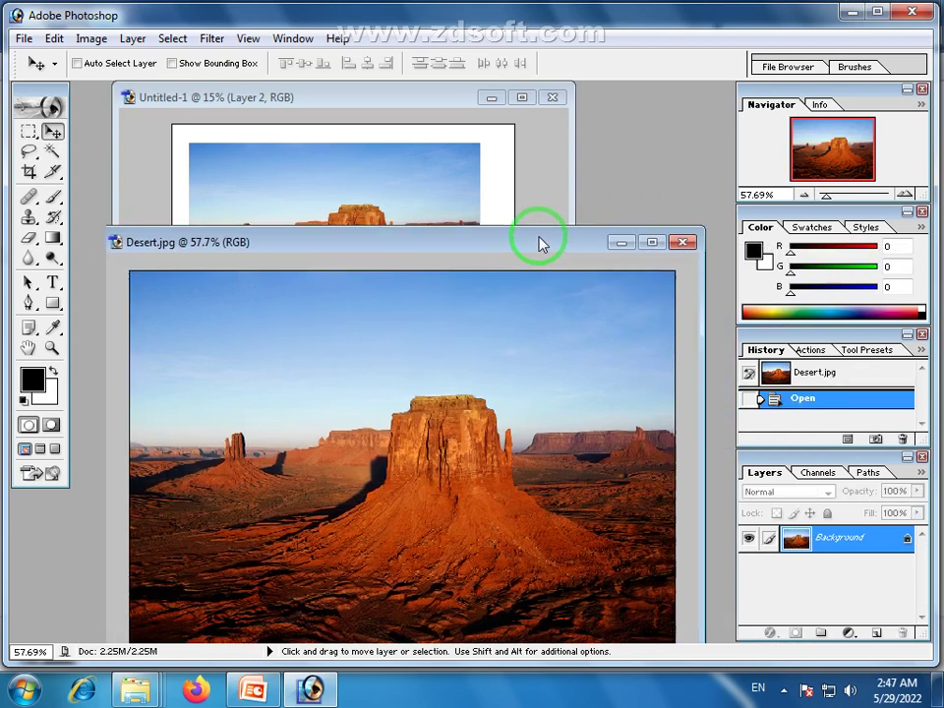
pyautogui.click(681, 242)
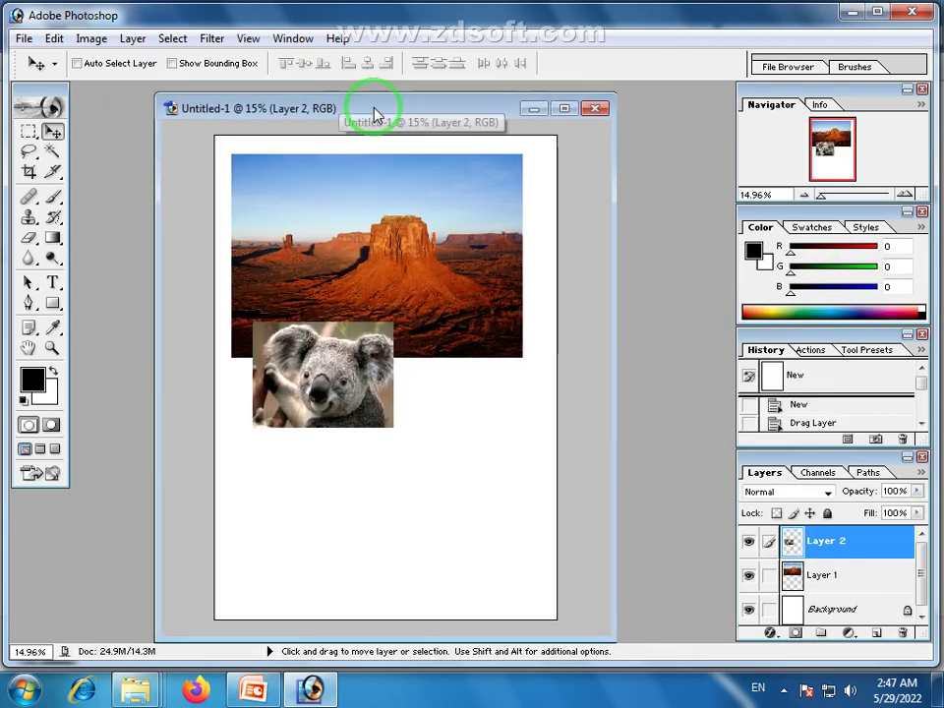
pyautogui.moveTo(328, 108); pyautogui.dragTo(393, 118)
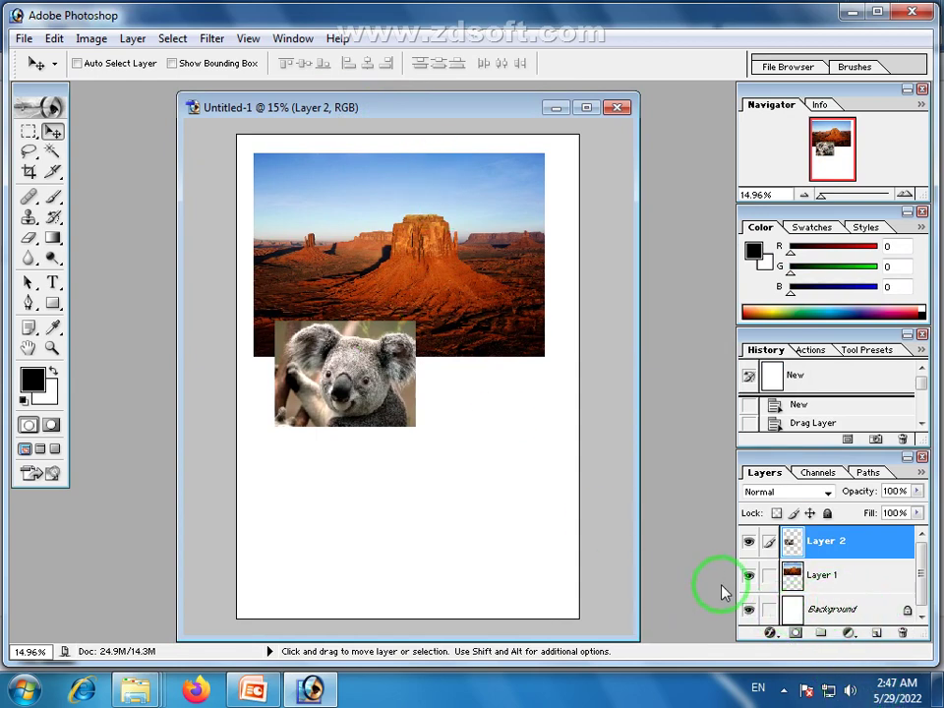
# Drag the koala photo (Layer 2) up and right so it overlaps the desert photo
pyautogui.click(793, 575)
pyautogui.click(880, 569)
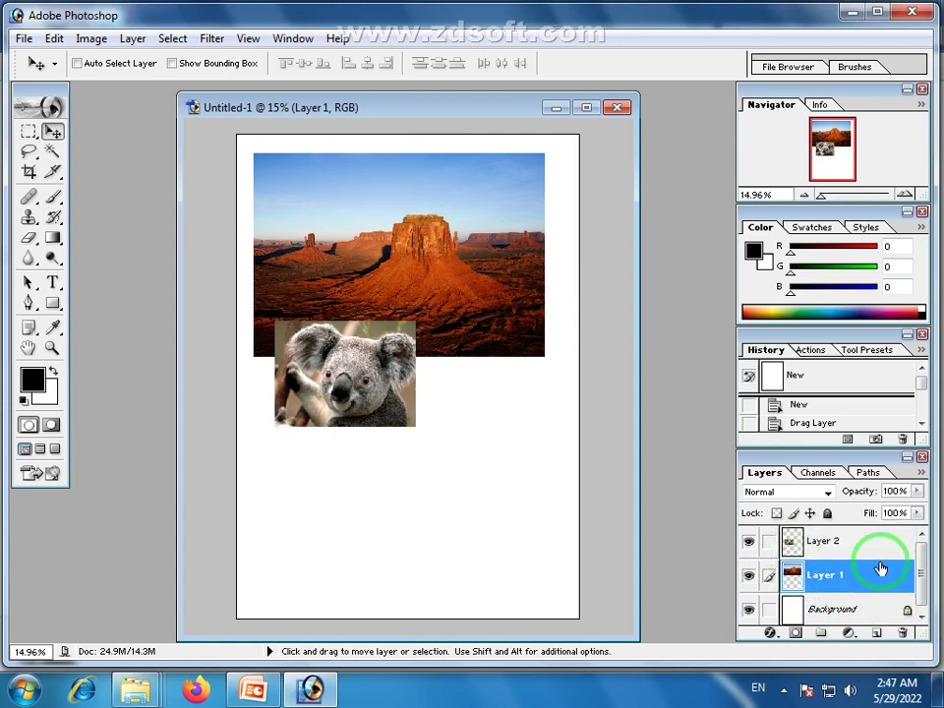
pyautogui.click(805, 540)
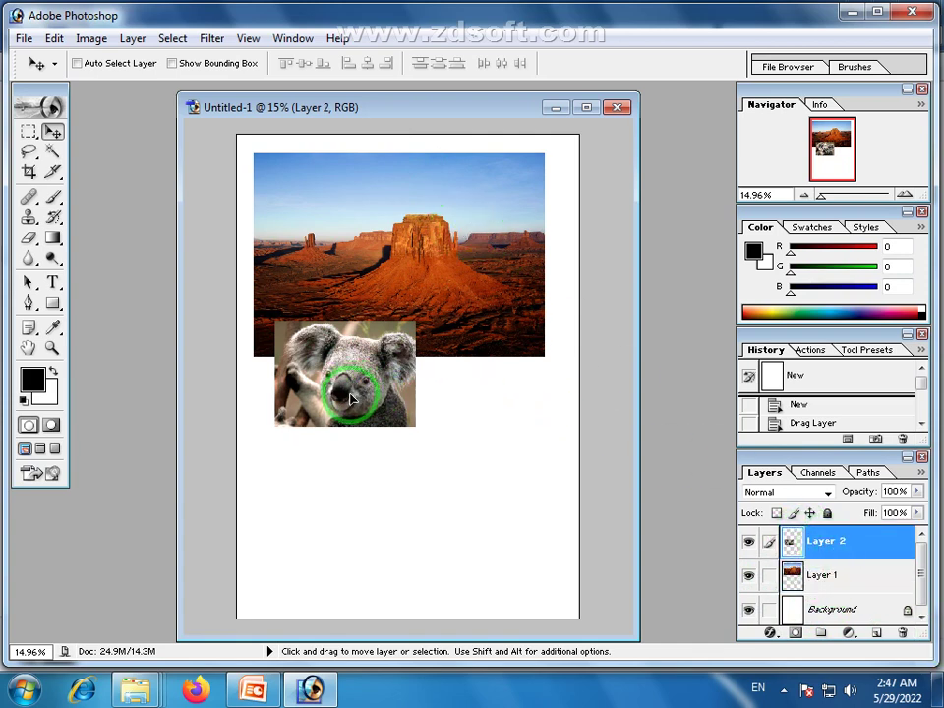
pyautogui.moveTo(352, 398); pyautogui.dragTo(345, 371)
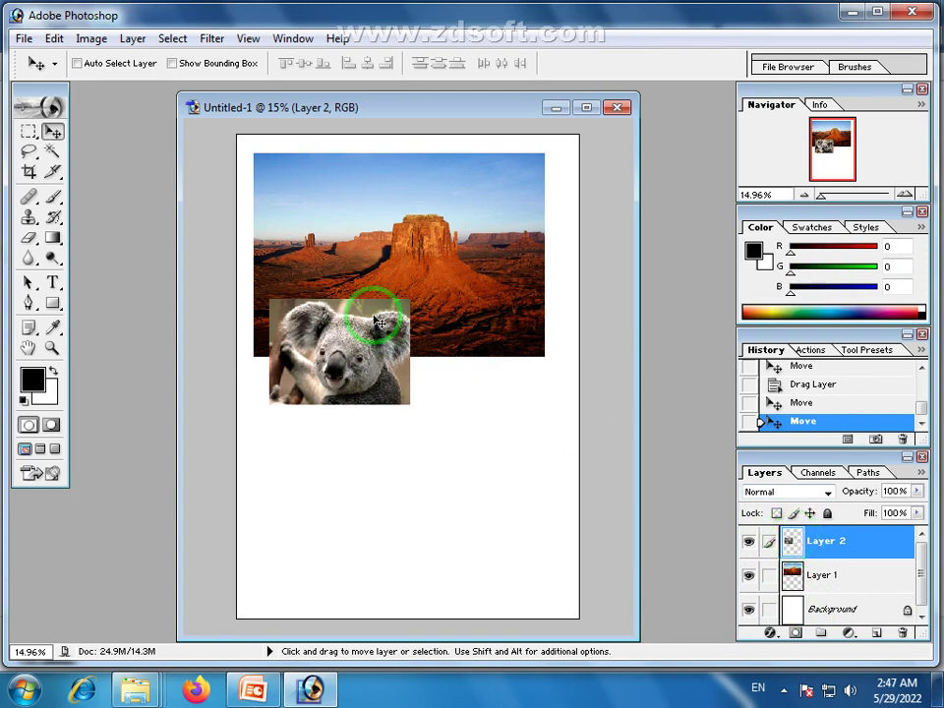
pyautogui.moveTo(356, 357)
pyautogui.mouseDown()
pyautogui.moveTo(396, 382)
pyautogui.moveTo(363, 334)
pyautogui.moveTo(358, 380)
pyautogui.moveTo(359, 364)
pyautogui.mouseUp()
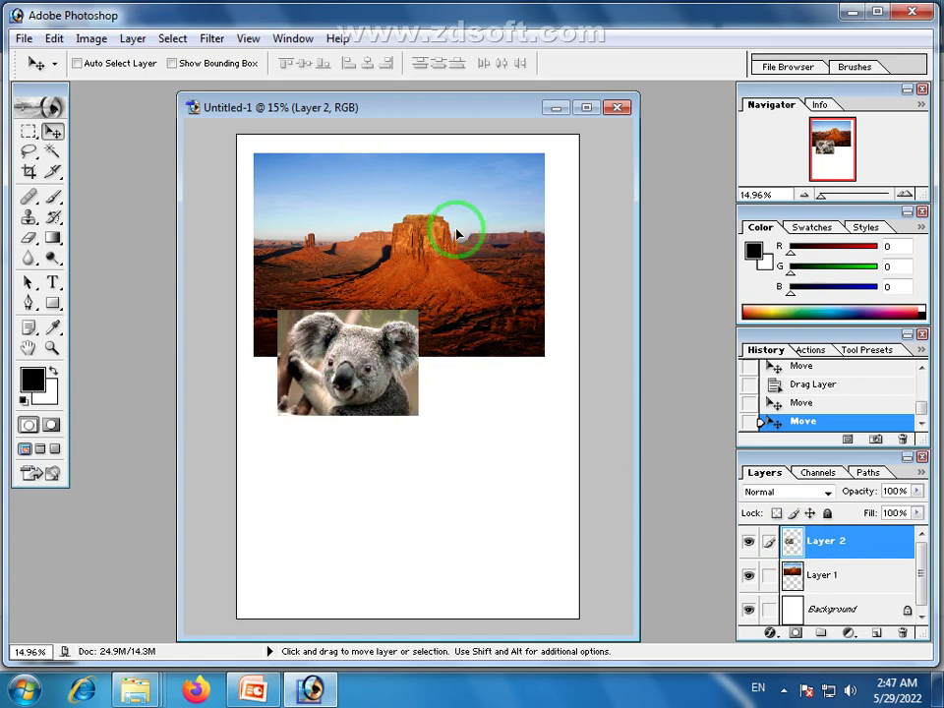
pyautogui.moveTo(382, 226); pyautogui.dragTo(392, 214)
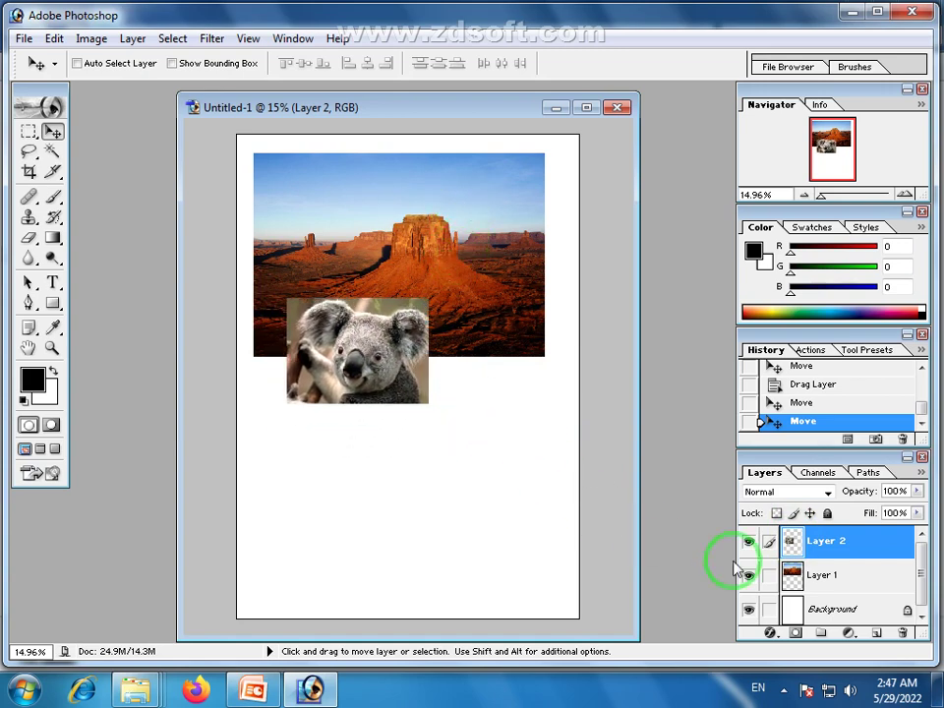
# Nudge the desert photo (Layer 1) so it sits near the page top above the koala
pyautogui.click(792, 576)
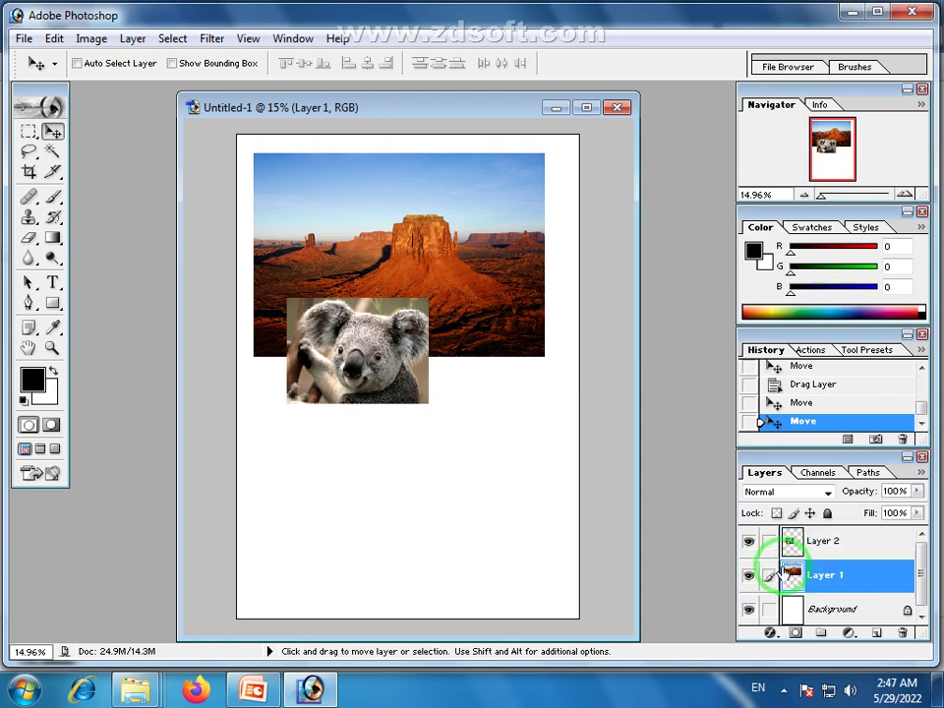
pyautogui.moveTo(485, 238); pyautogui.dragTo(481, 256)
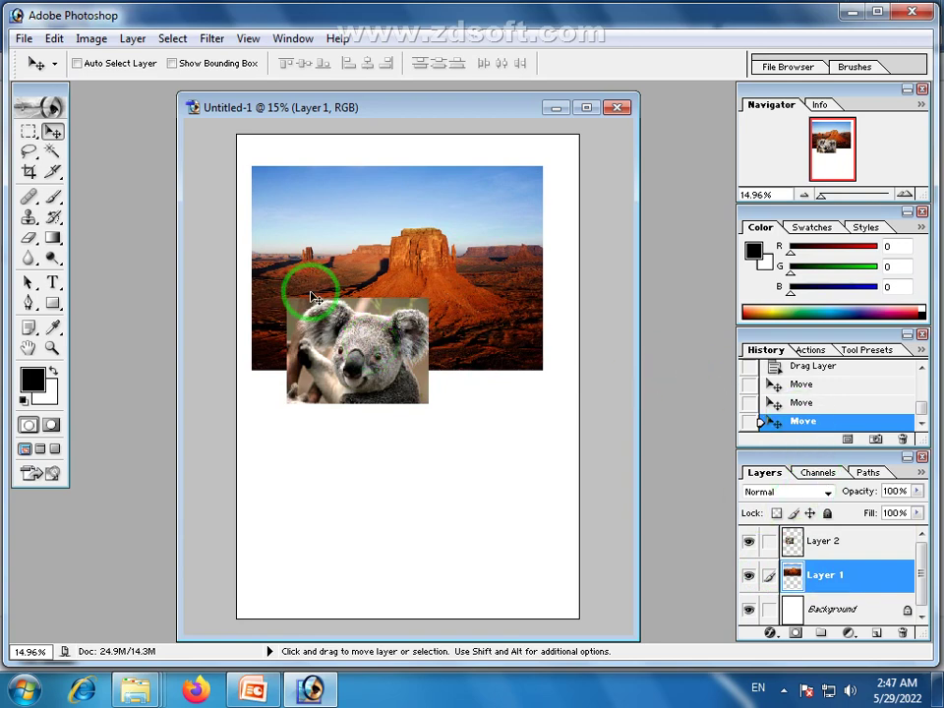
pyautogui.moveTo(403, 346); pyautogui.dragTo(406, 330)
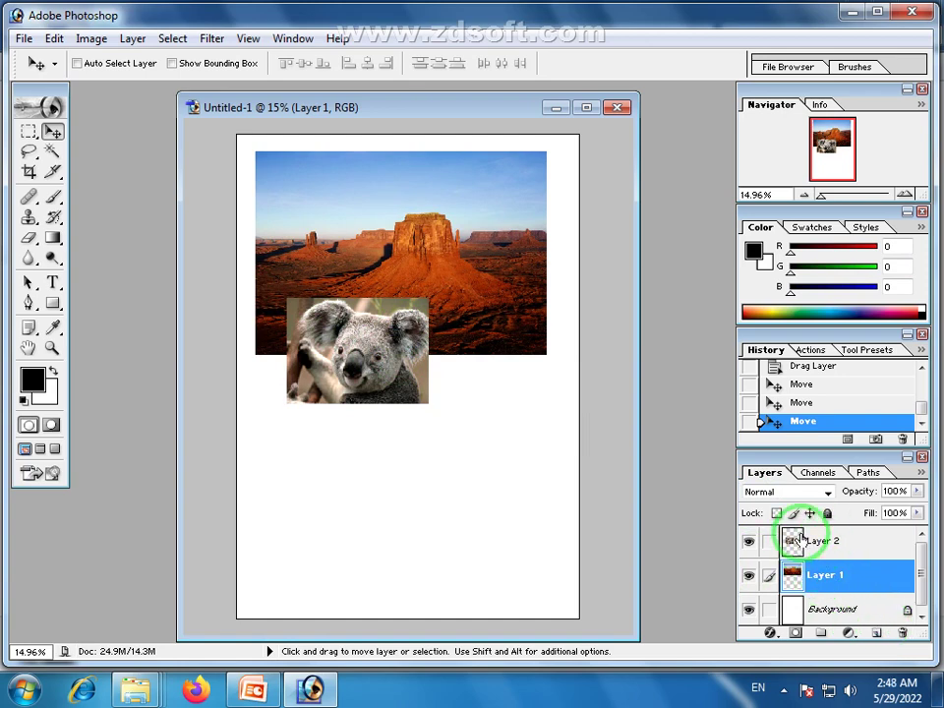
pyautogui.moveTo(801, 537); pyautogui.dragTo(804, 559)
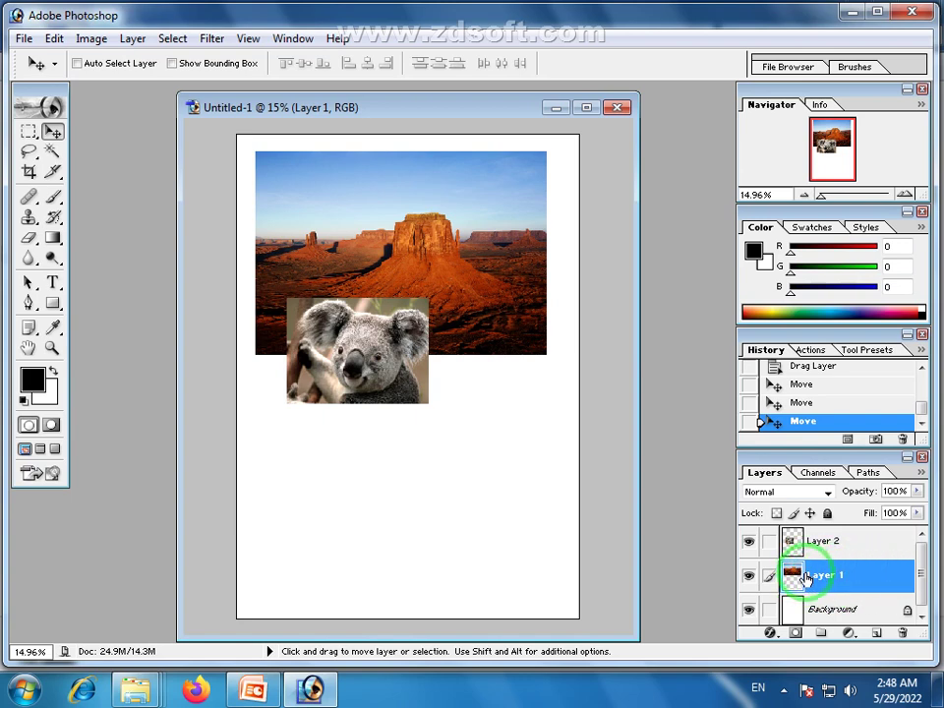
# Move Layer 1 above Layer 2 in the layer stack, then back below it
pyautogui.click(805, 578)
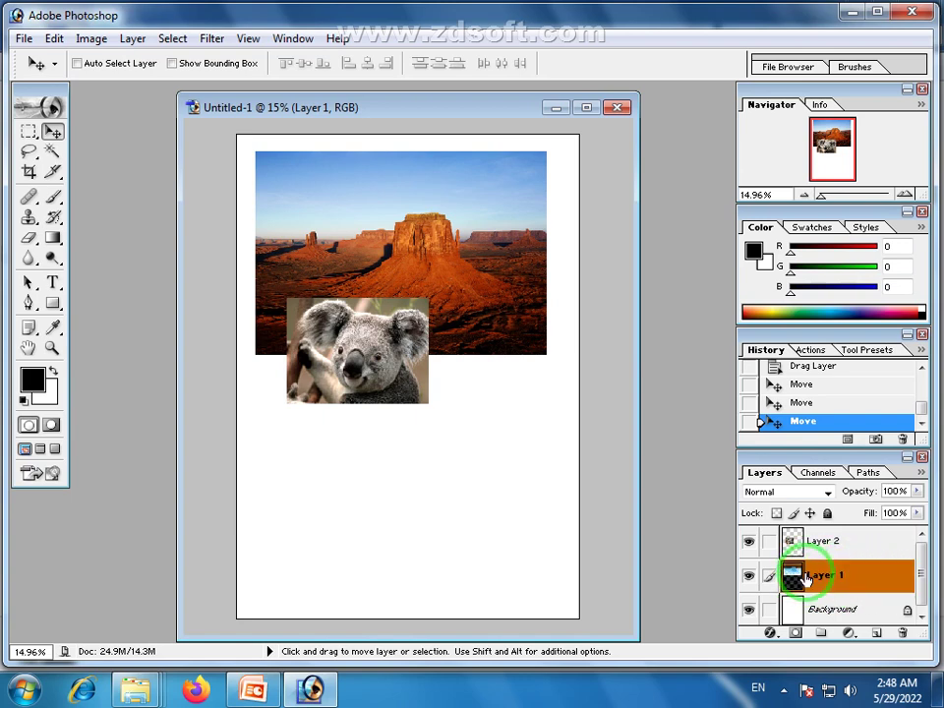
pyautogui.moveTo(805, 579); pyautogui.dragTo(820, 516)
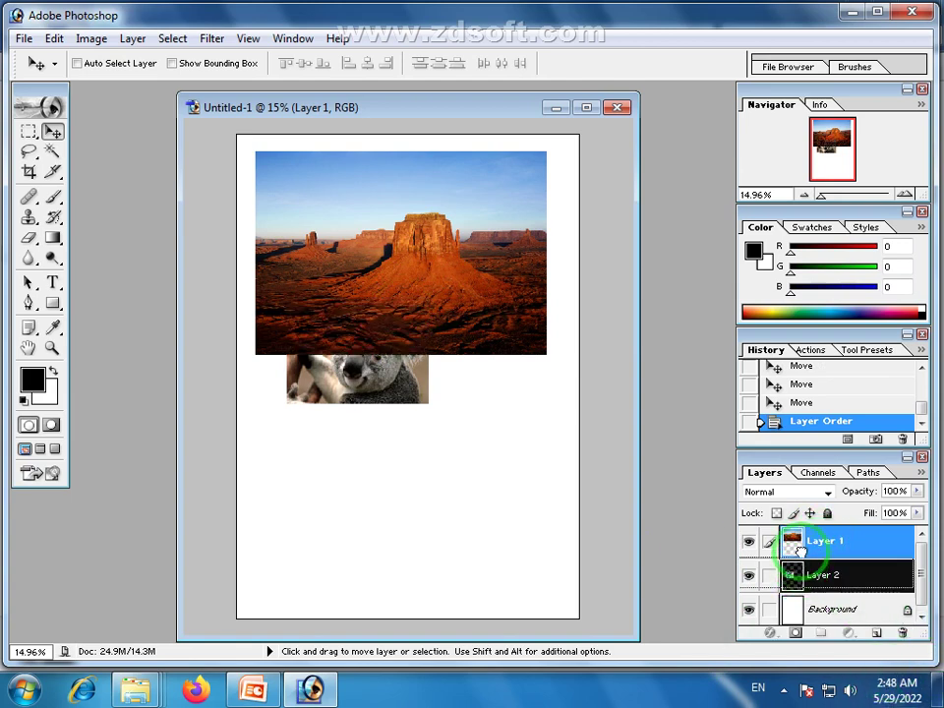
pyautogui.moveTo(795, 544); pyautogui.dragTo(793, 602)
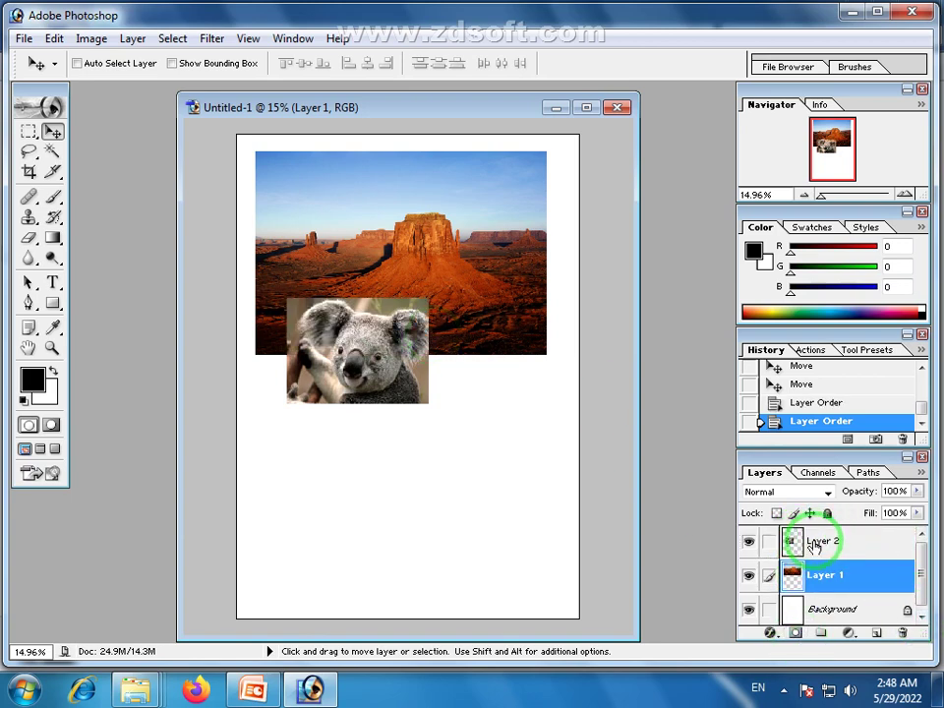
# Move the koala down below the desert and shift the desert right, leaving Layer 2 active
pyautogui.click(813, 547)
pyautogui.moveTo(393, 374)
pyautogui.mouseDown()
pyautogui.moveTo(472, 460)
pyautogui.moveTo(400, 417)
pyautogui.moveTo(394, 472)
pyautogui.mouseUp()
pyautogui.click(802, 573)
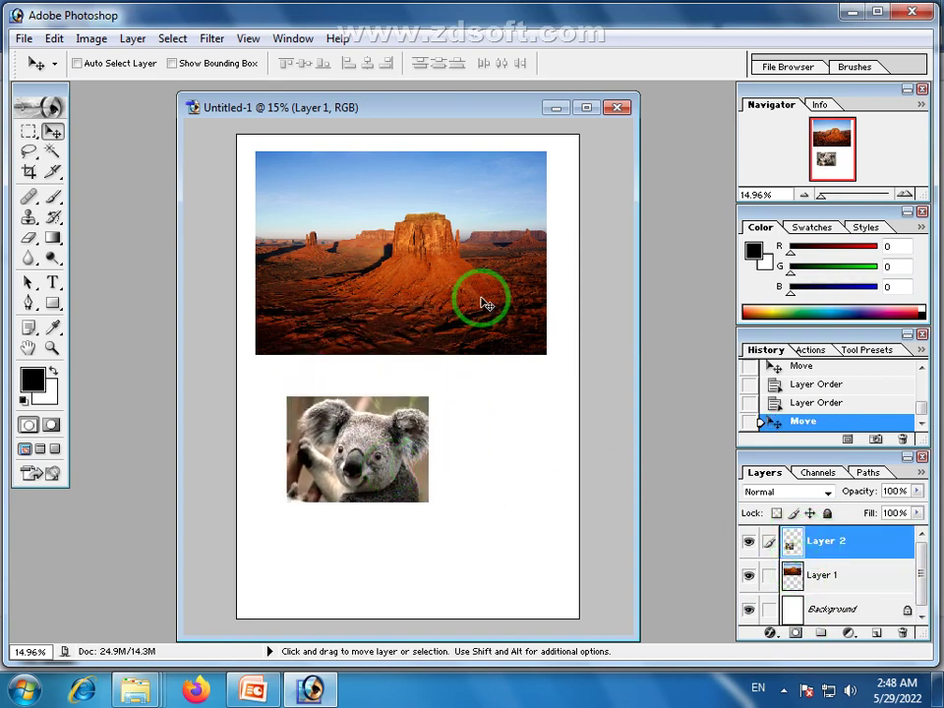
pyautogui.moveTo(483, 299)
pyautogui.mouseDown()
pyautogui.moveTo(491, 327)
pyautogui.moveTo(494, 308)
pyautogui.mouseUp()
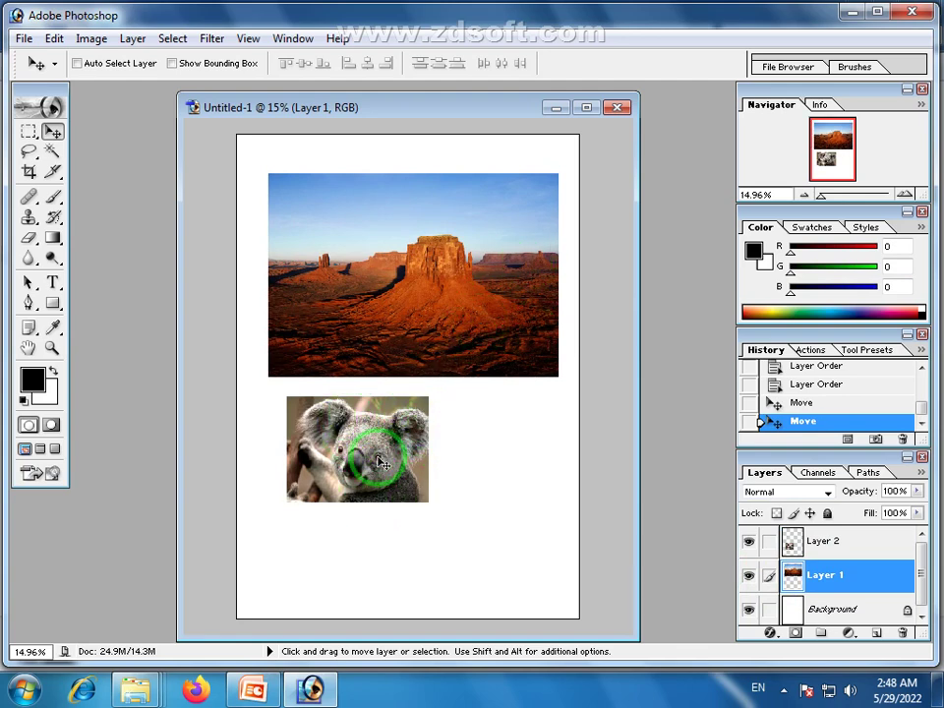
pyautogui.click(799, 547)
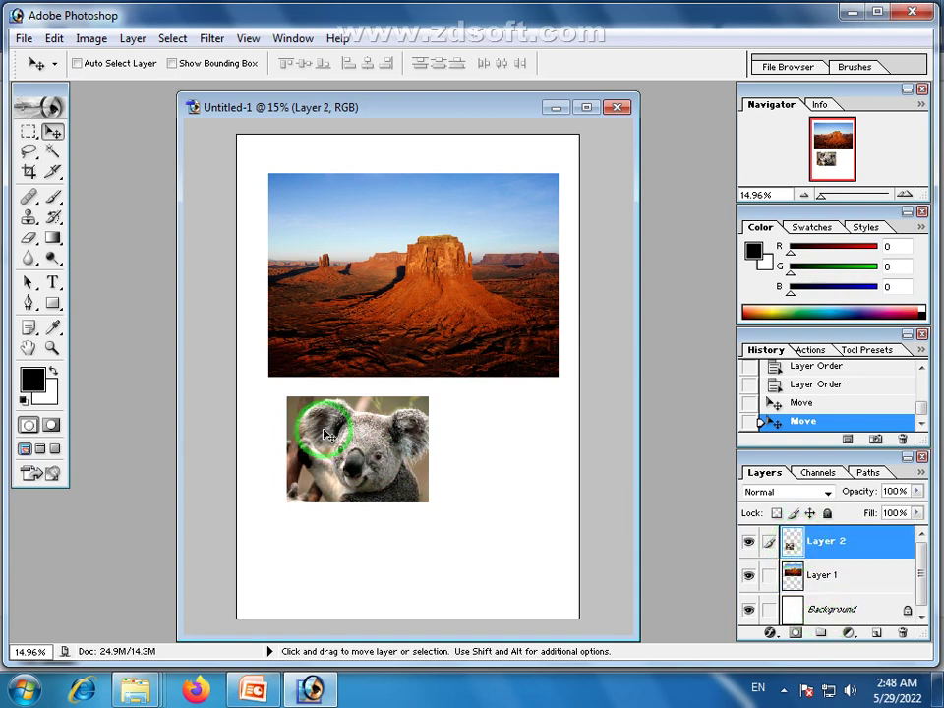
# Free-transform the koala photo, enlarging it from a corner and repositioning it
pyautogui.hotkey('ctrl', 't')
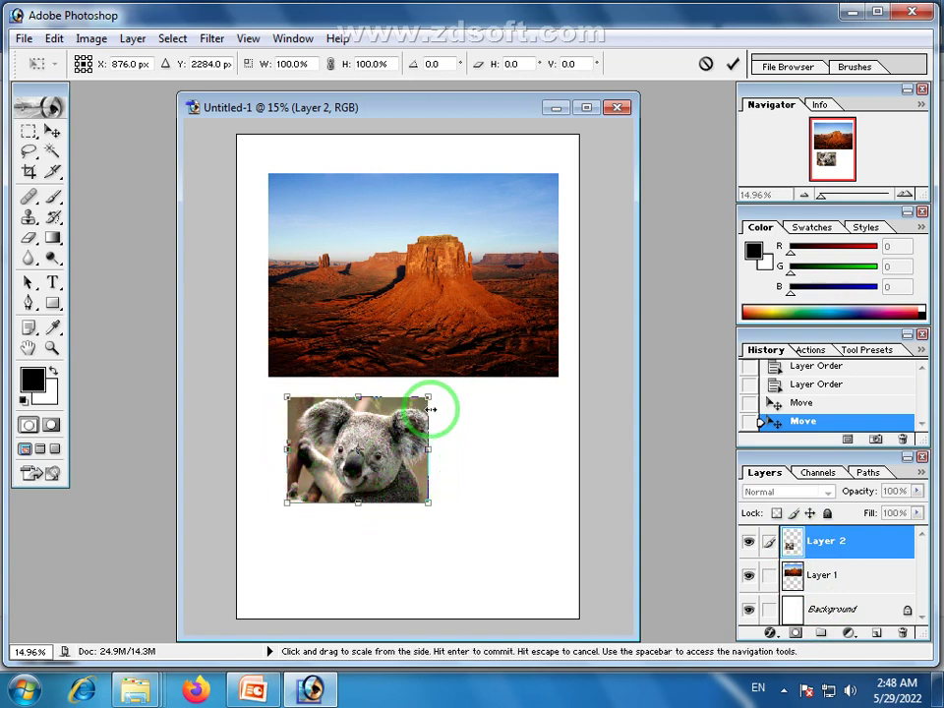
pyautogui.moveTo(429, 397)
pyautogui.mouseDown()
pyautogui.moveTo(509, 331)
pyautogui.moveTo(477, 361)
pyautogui.mouseUp()
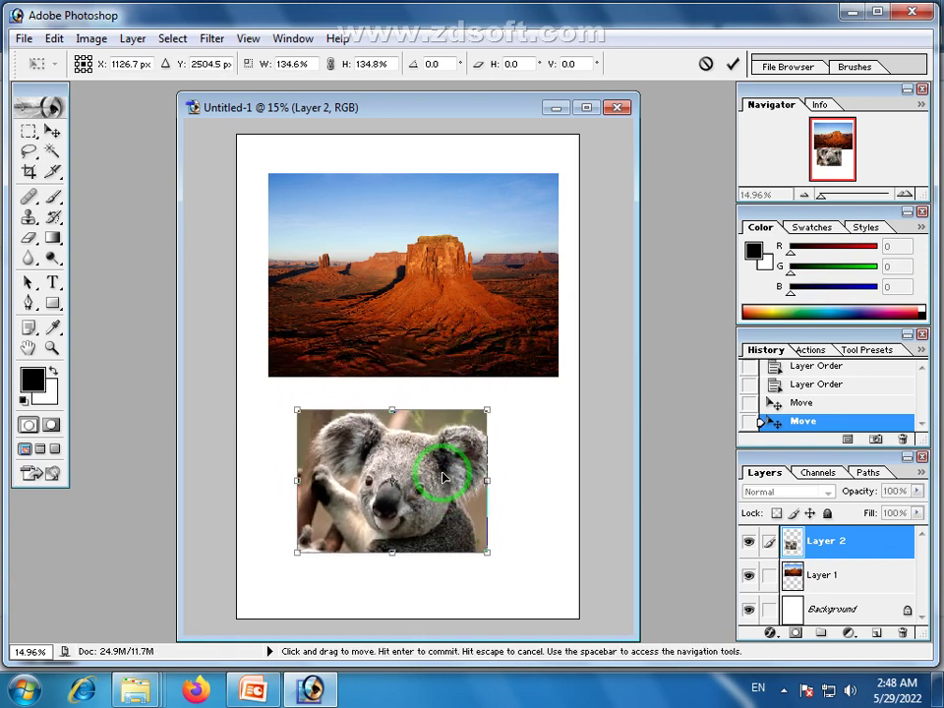
pyautogui.moveTo(433, 425); pyautogui.dragTo(446, 461)
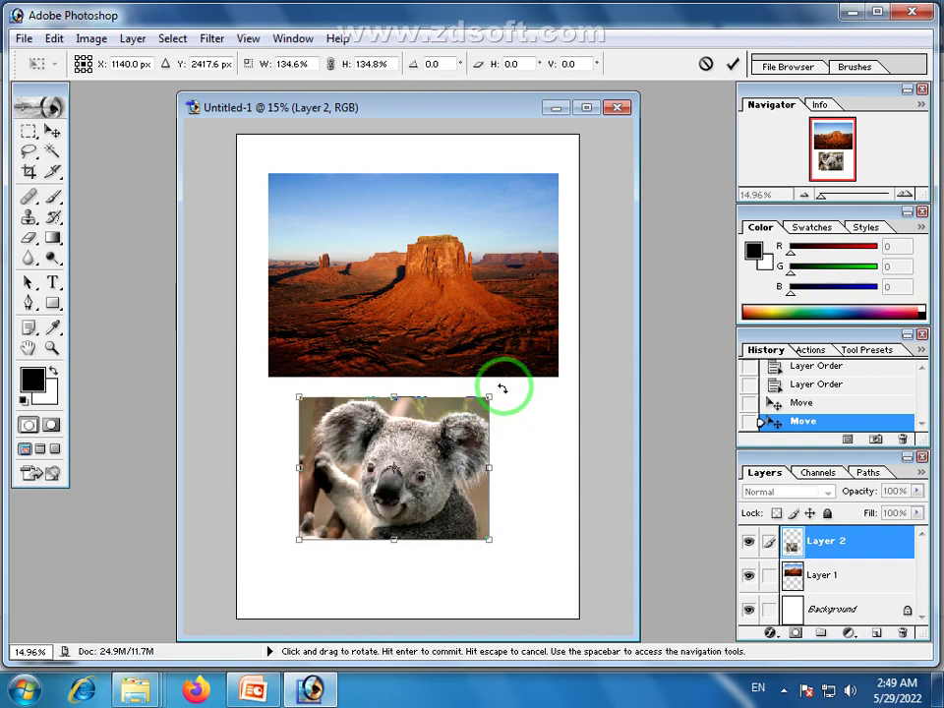
# Try several tilts, settle the koala near 0° at about 140% size, and commit
pyautogui.moveTo(502, 388)
pyautogui.mouseDown()
pyautogui.moveTo(503, 426)
pyautogui.moveTo(498, 328)
pyautogui.moveTo(506, 436)
pyautogui.moveTo(489, 394)
pyautogui.moveTo(502, 382)
pyautogui.moveTo(504, 403)
pyautogui.moveTo(498, 380)
pyautogui.moveTo(498, 404)
pyautogui.moveTo(499, 394)
pyautogui.mouseUp()
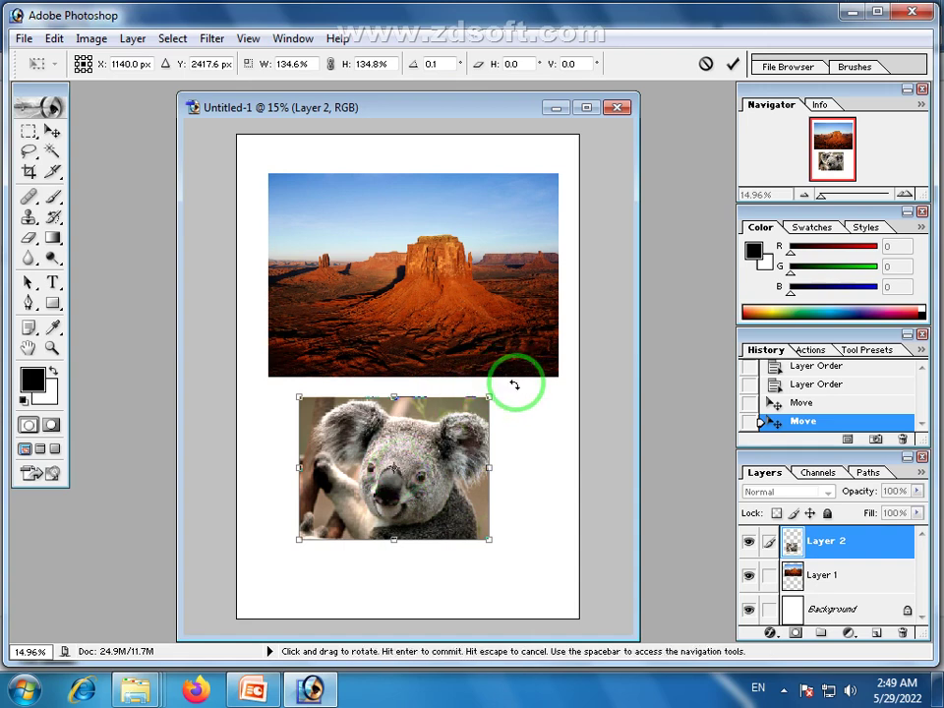
pyautogui.moveTo(516, 395); pyautogui.dragTo(525, 400)
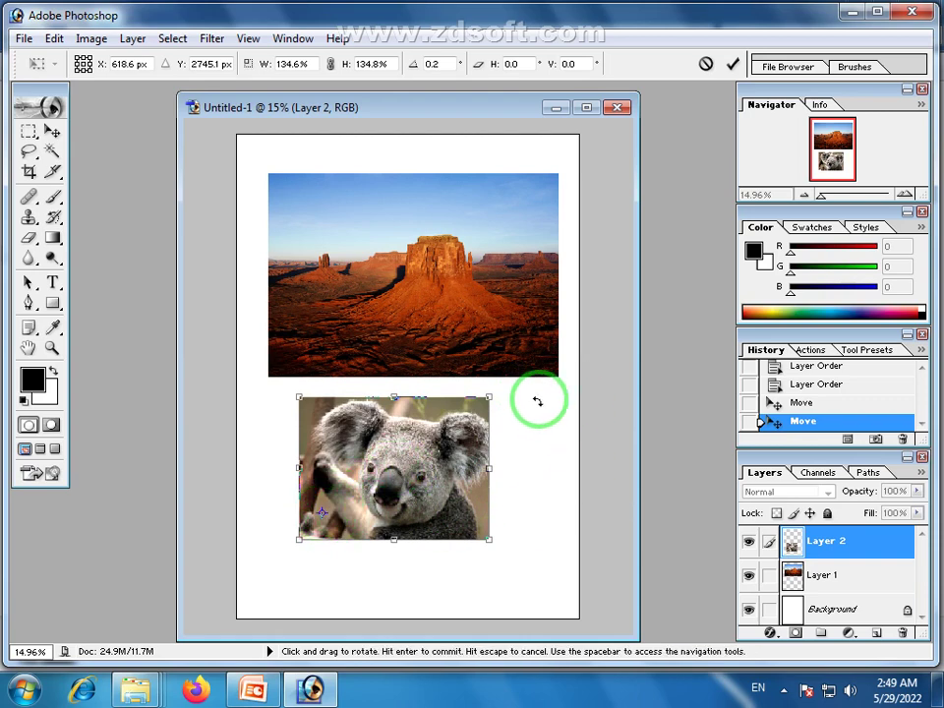
pyautogui.moveTo(529, 392)
pyautogui.mouseDown()
pyautogui.moveTo(518, 551)
pyautogui.moveTo(501, 331)
pyautogui.moveTo(512, 408)
pyautogui.mouseUp()
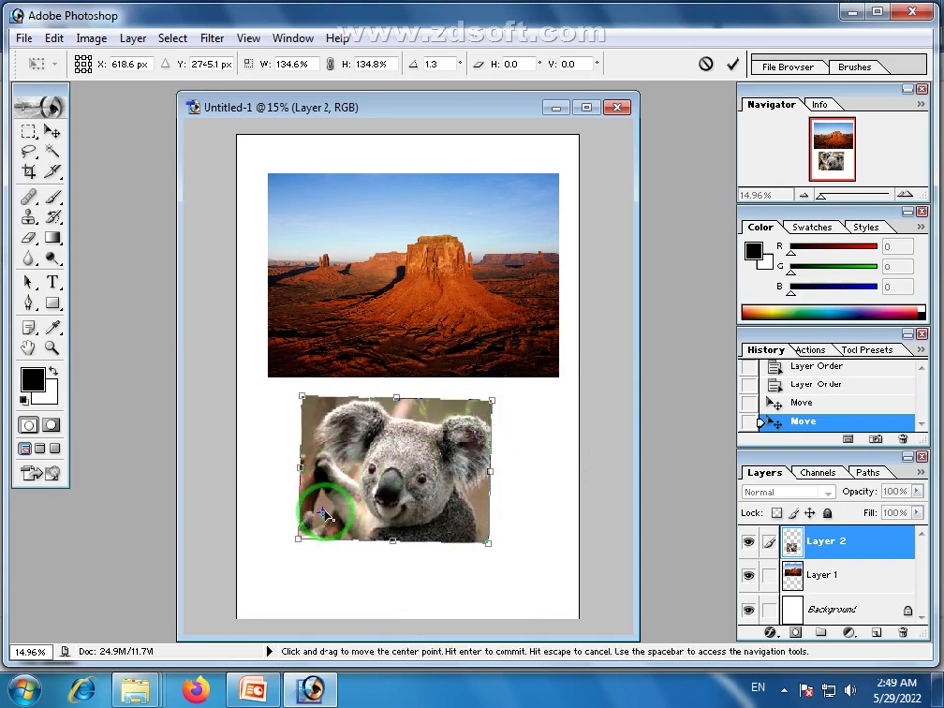
pyautogui.moveTo(576, 413)
pyautogui.mouseDown()
pyautogui.moveTo(533, 470)
pyautogui.moveTo(540, 368)
pyautogui.moveTo(540, 477)
pyautogui.moveTo(546, 398)
pyautogui.mouseUp()
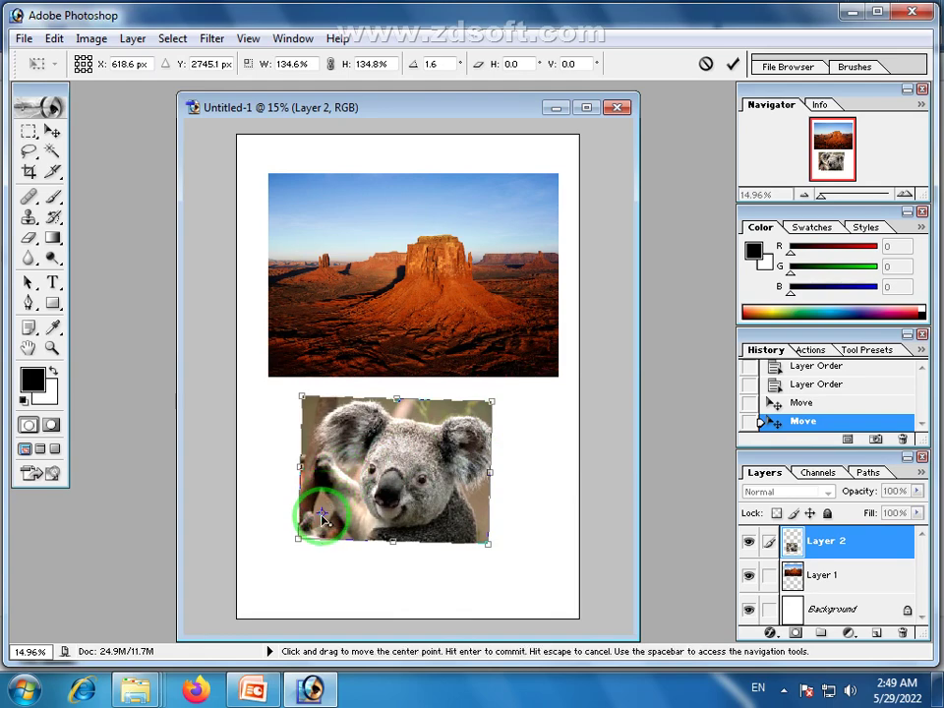
pyautogui.moveTo(316, 512); pyautogui.dragTo(326, 431)
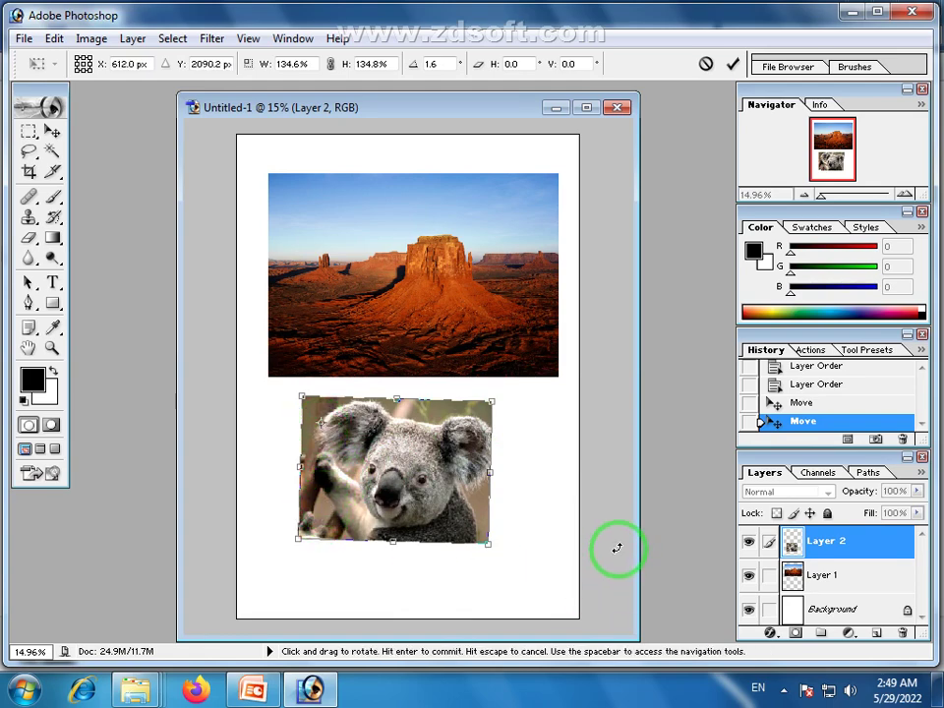
pyautogui.moveTo(616, 548)
pyautogui.mouseDown()
pyautogui.moveTo(547, 574)
pyautogui.moveTo(565, 485)
pyautogui.moveTo(512, 596)
pyautogui.moveTo(531, 447)
pyautogui.moveTo(499, 566)
pyautogui.moveTo(526, 500)
pyautogui.moveTo(516, 555)
pyautogui.moveTo(522, 522)
pyautogui.mouseUp()
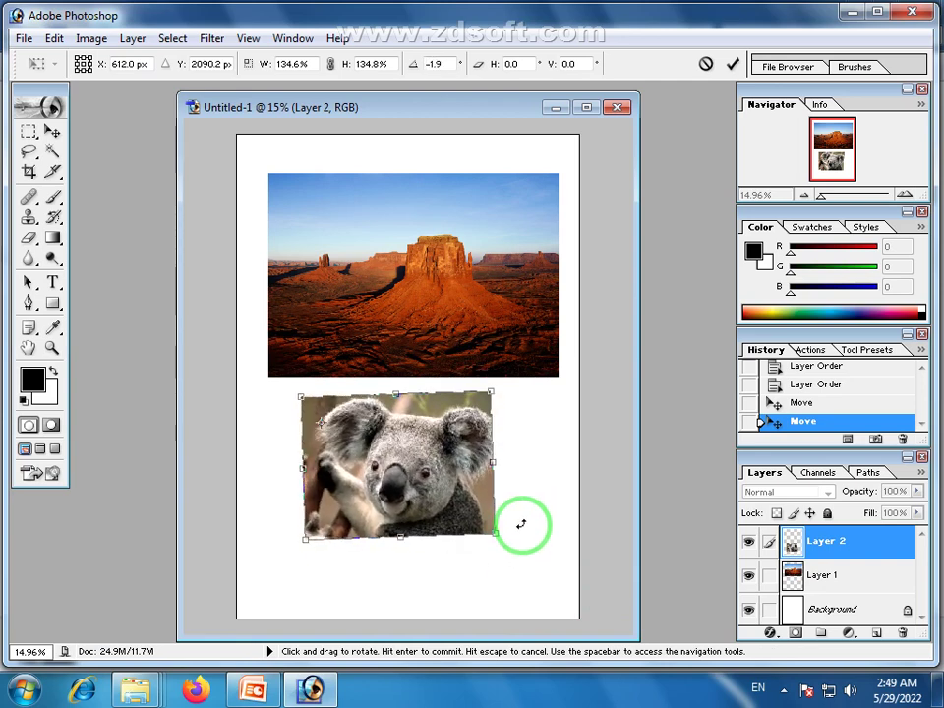
pyautogui.moveTo(351, 451); pyautogui.dragTo(394, 474)
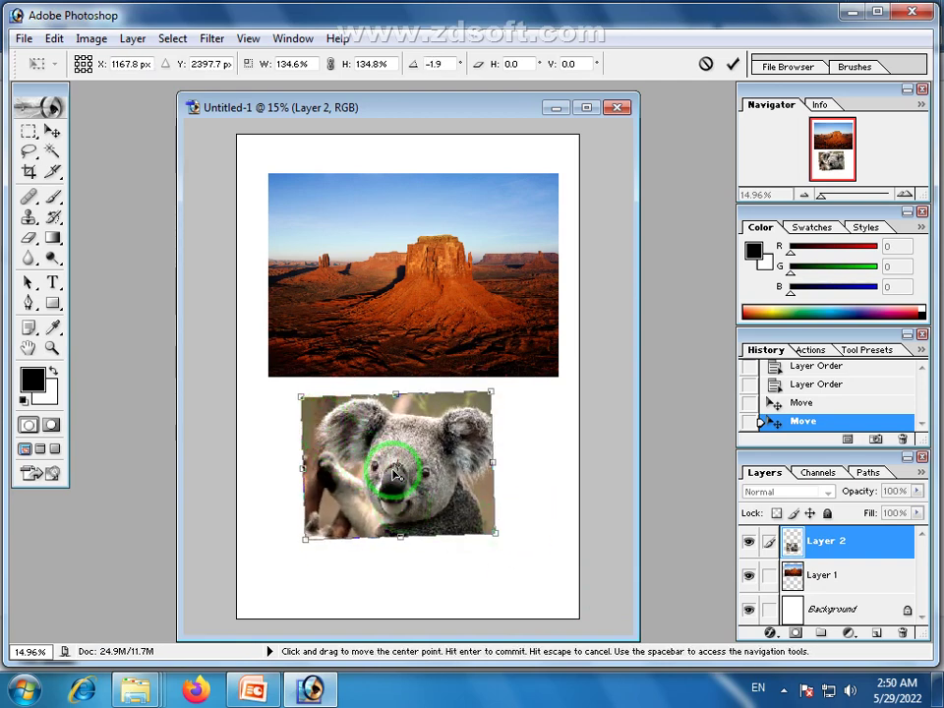
pyautogui.moveTo(542, 395); pyautogui.dragTo(522, 444)
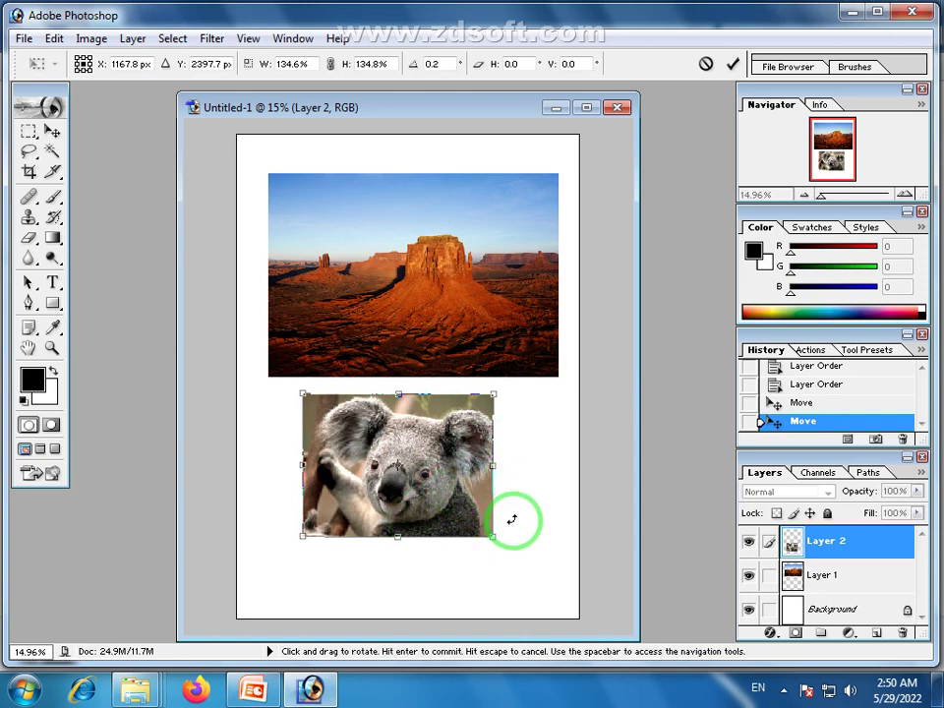
pyautogui.moveTo(493, 394); pyautogui.dragTo(503, 391)
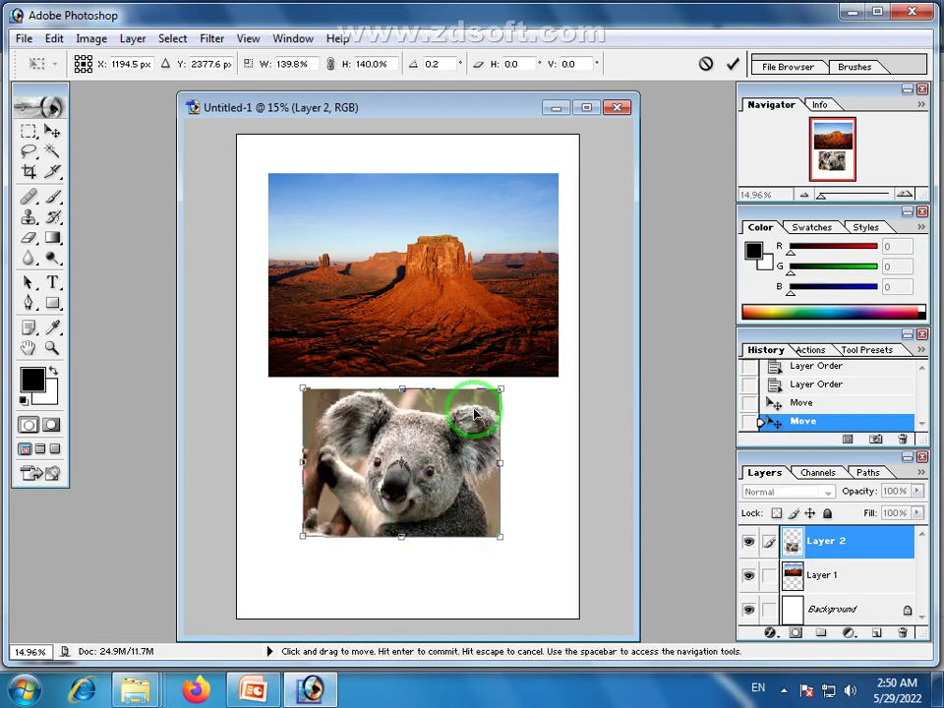
pyautogui.press('Return')
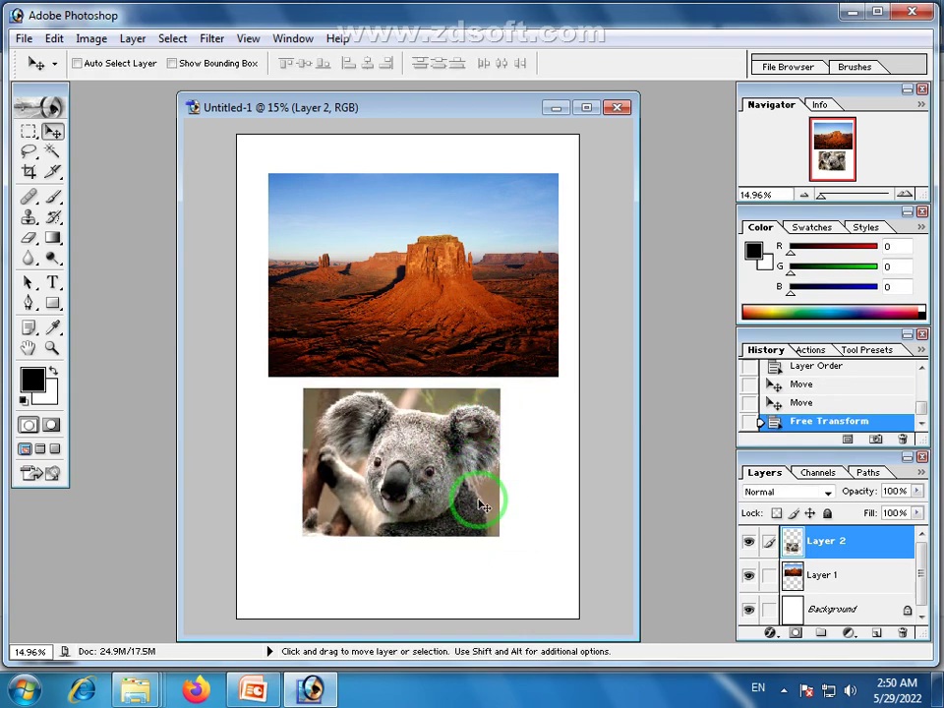
# Move the koala to the page's top-left and add the Penguins photo below the desert
pyautogui.moveTo(433, 418)
pyautogui.mouseDown()
pyautogui.moveTo(365, 249)
pyautogui.moveTo(363, 139)
pyautogui.moveTo(369, 195)
pyautogui.moveTo(366, 161)
pyautogui.mouseUp()
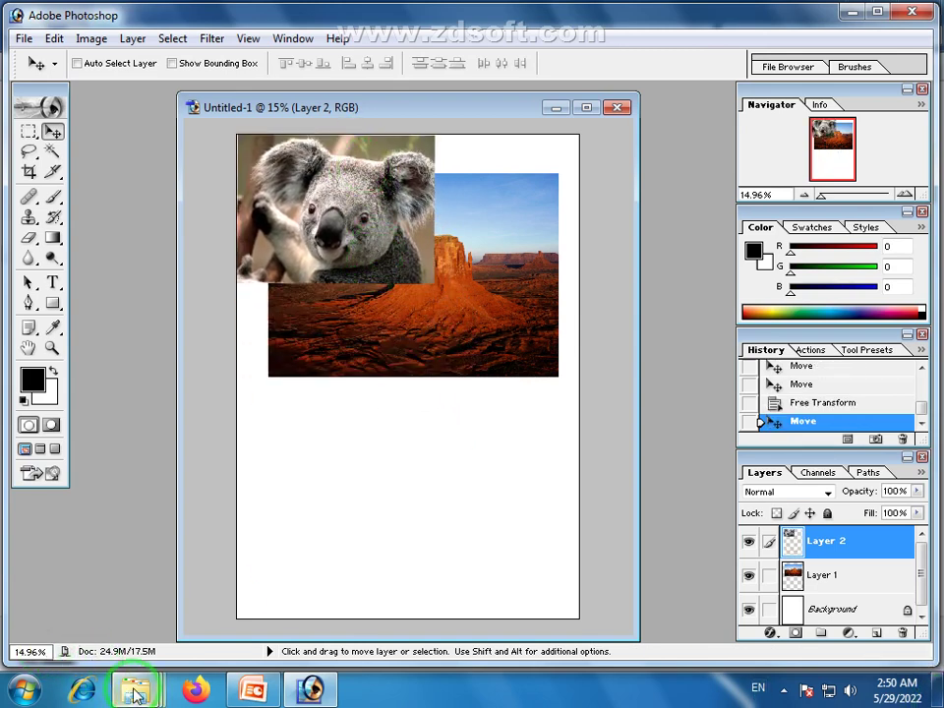
pyautogui.moveTo(136, 690)
pyautogui.click(504, 600)
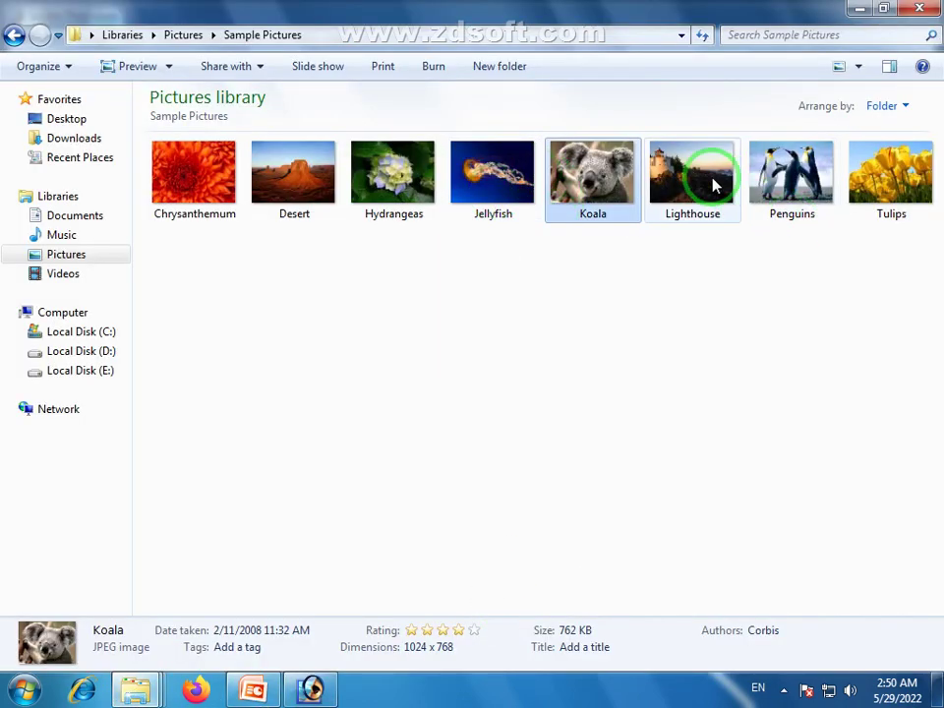
pyautogui.moveTo(801, 182); pyautogui.dragTo(378, 349)
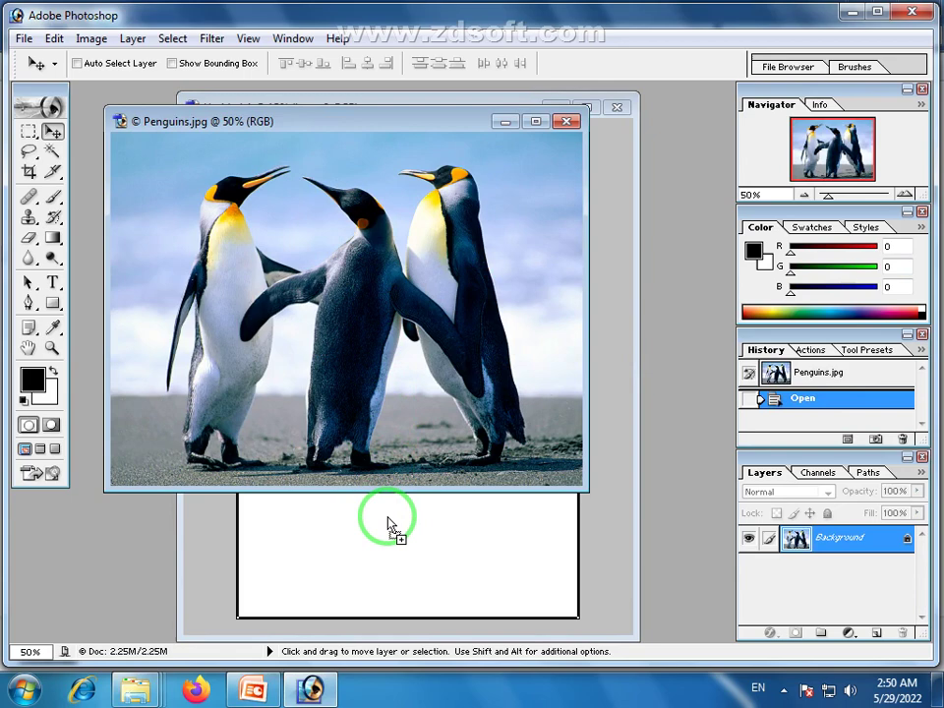
pyautogui.moveTo(378, 349)
pyautogui.mouseDown()
pyautogui.moveTo(394, 527)
pyautogui.moveTo(361, 467)
pyautogui.mouseUp()
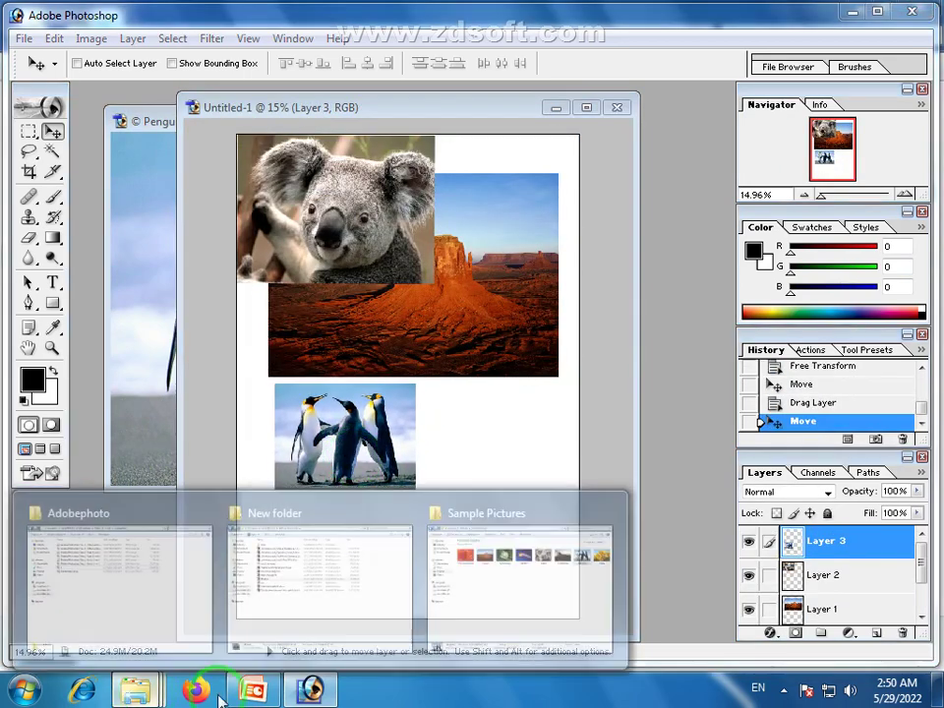
# Add the Tulips photo beside the penguins as Layer 4
pyautogui.click(528, 557)
pyautogui.moveTo(891, 177)
pyautogui.mouseDown()
pyautogui.moveTo(313, 688)
pyautogui.moveTo(459, 461)
pyautogui.mouseUp()
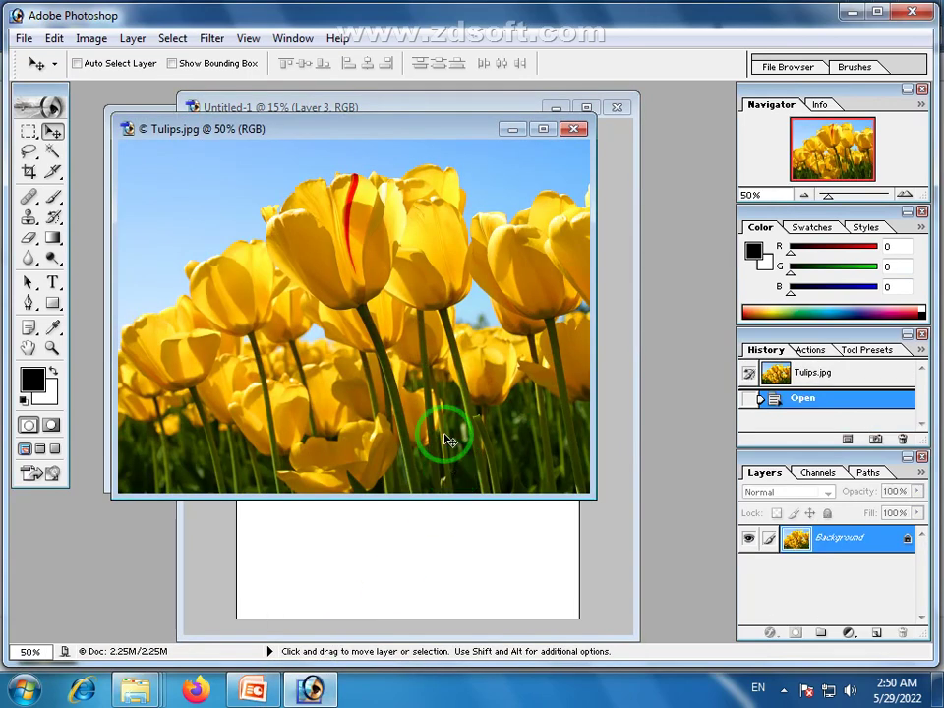
pyautogui.moveTo(448, 536)
pyautogui.mouseDown()
pyautogui.moveTo(423, 487)
pyautogui.moveTo(497, 447)
pyautogui.mouseUp()
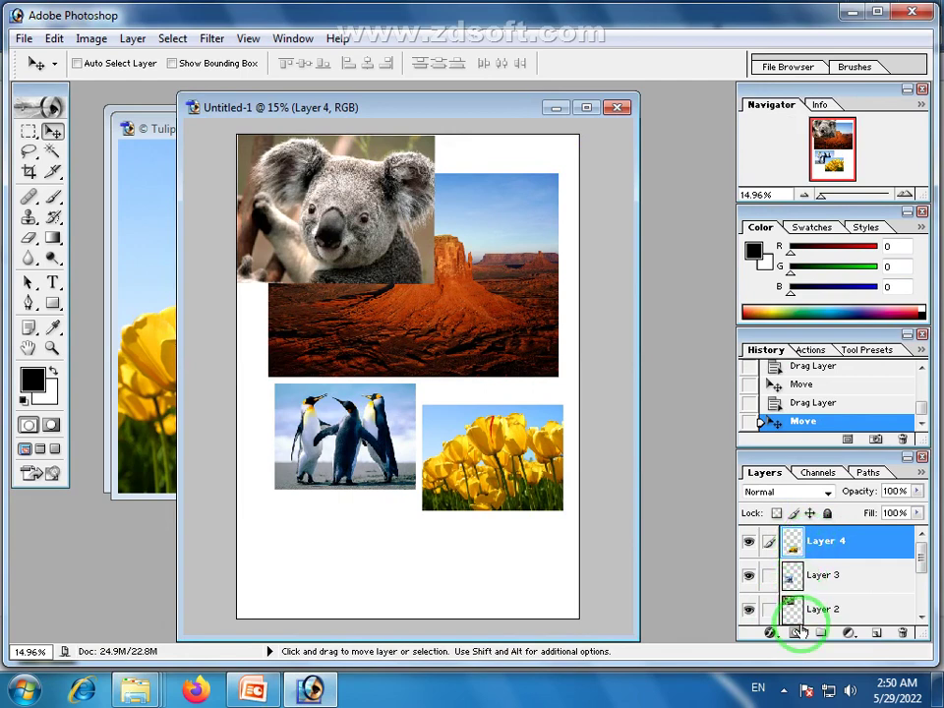
# Zoom out and back in on the page, then nudge the tulips photo (Layer 4)
pyautogui.click(921, 617)
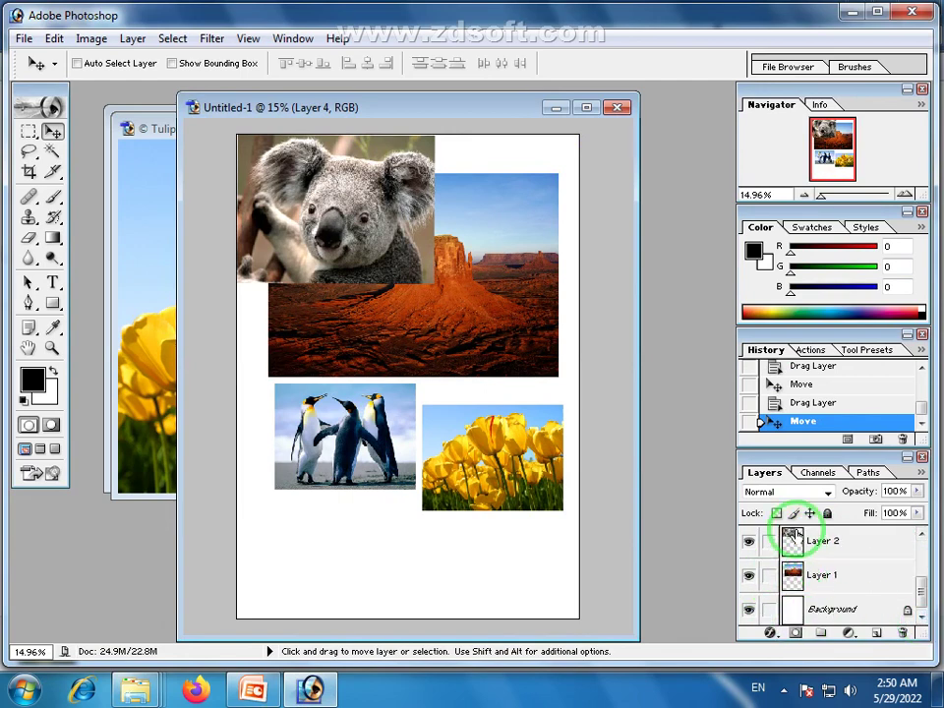
pyautogui.click(816, 541)
pyautogui.hotkey('ctrl', '-')
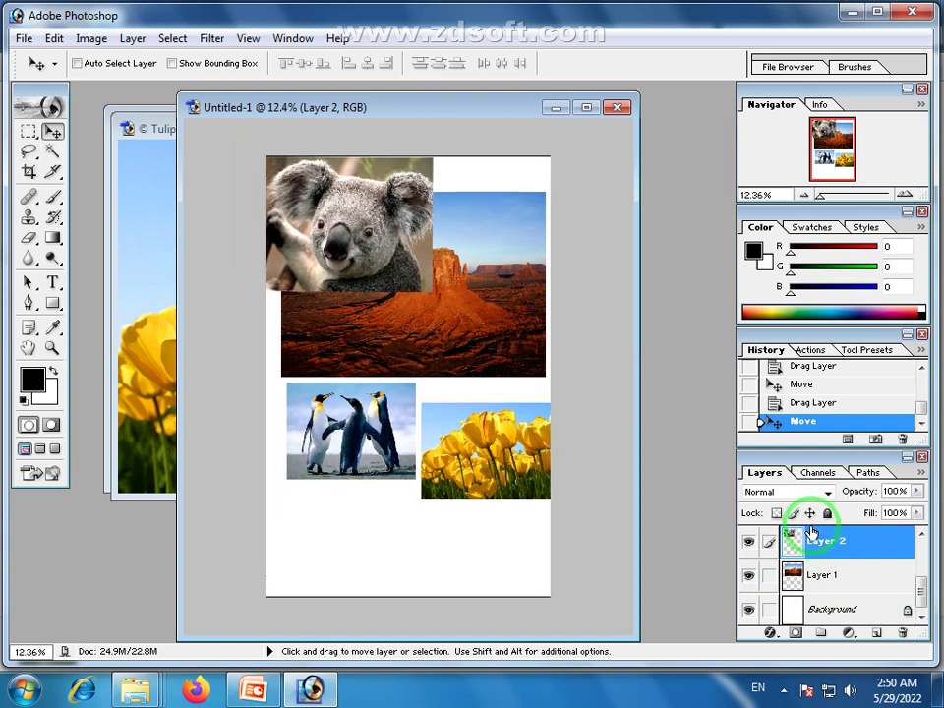
pyautogui.hotkey('ctrl', '+')
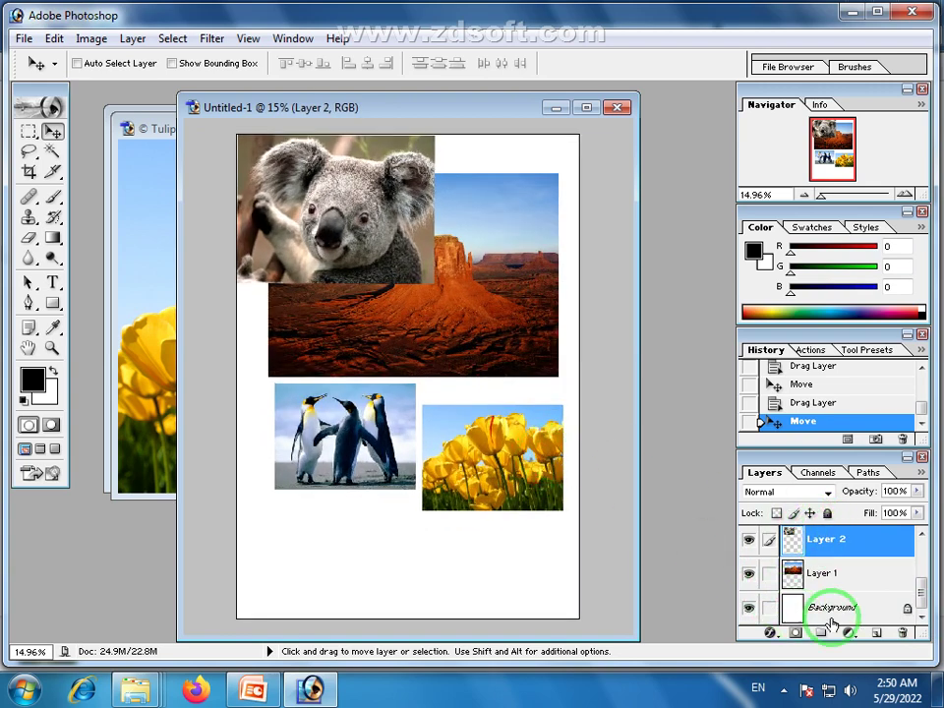
pyautogui.click(910, 575)
pyautogui.click(797, 578)
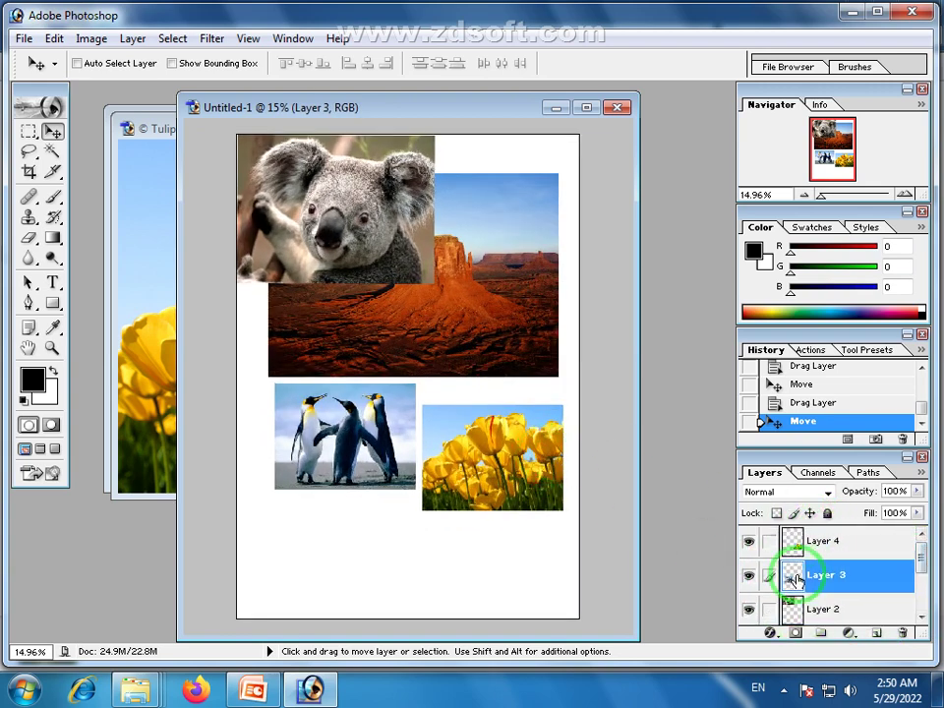
pyautogui.click(797, 541)
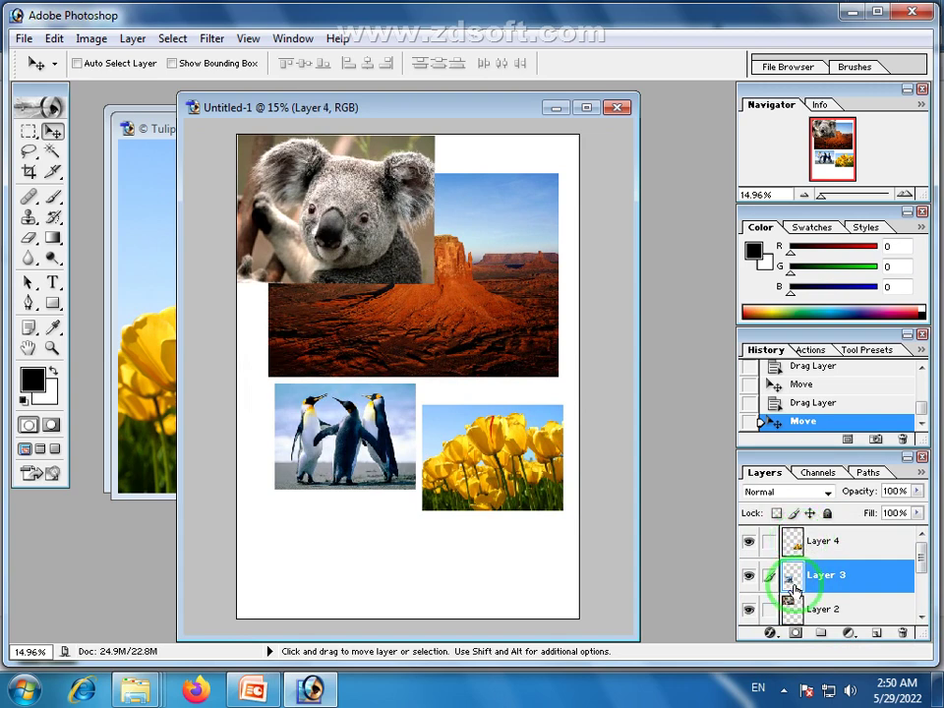
pyautogui.moveTo(565, 488); pyautogui.dragTo(569, 514)
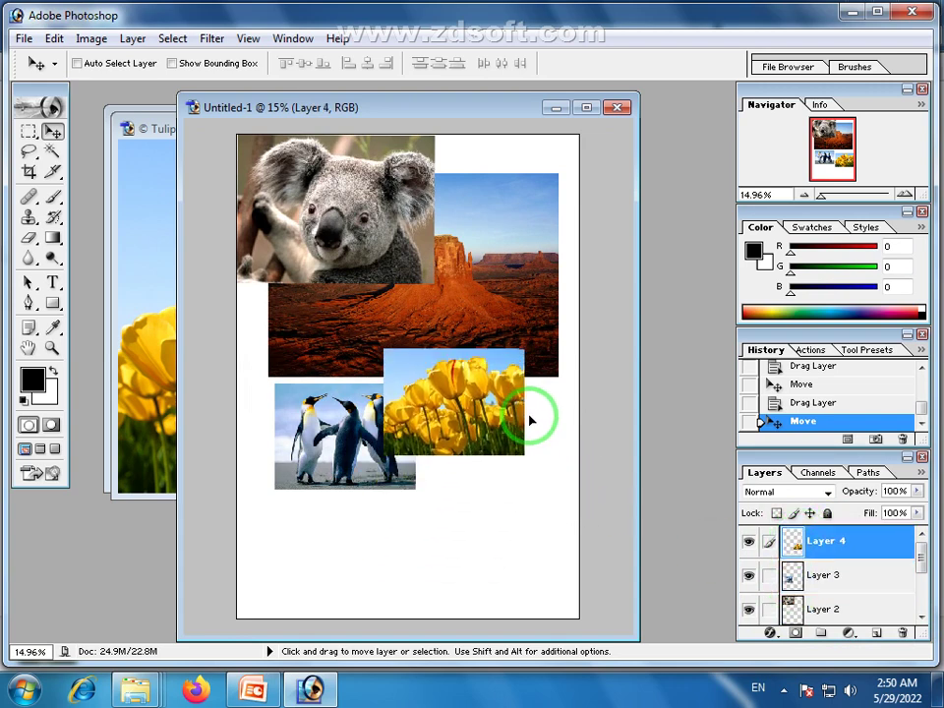
# Move the penguins photo up beneath the desert and right so the tulips overlap it
pyautogui.click(795, 584)
pyautogui.moveTo(335, 439); pyautogui.dragTo(340, 399)
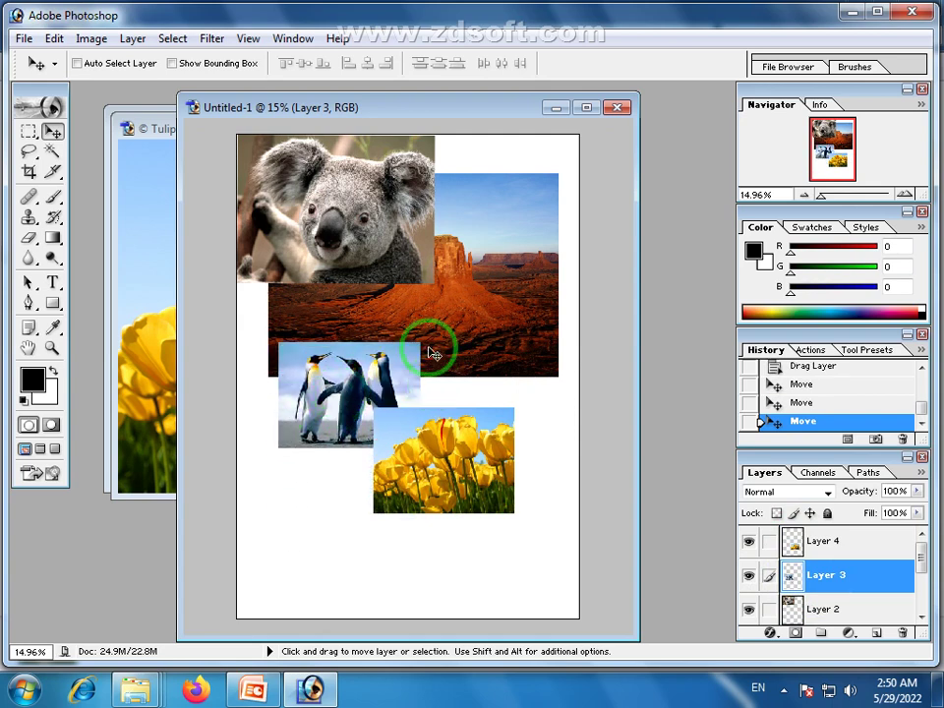
pyautogui.moveTo(372, 400); pyautogui.dragTo(370, 399)
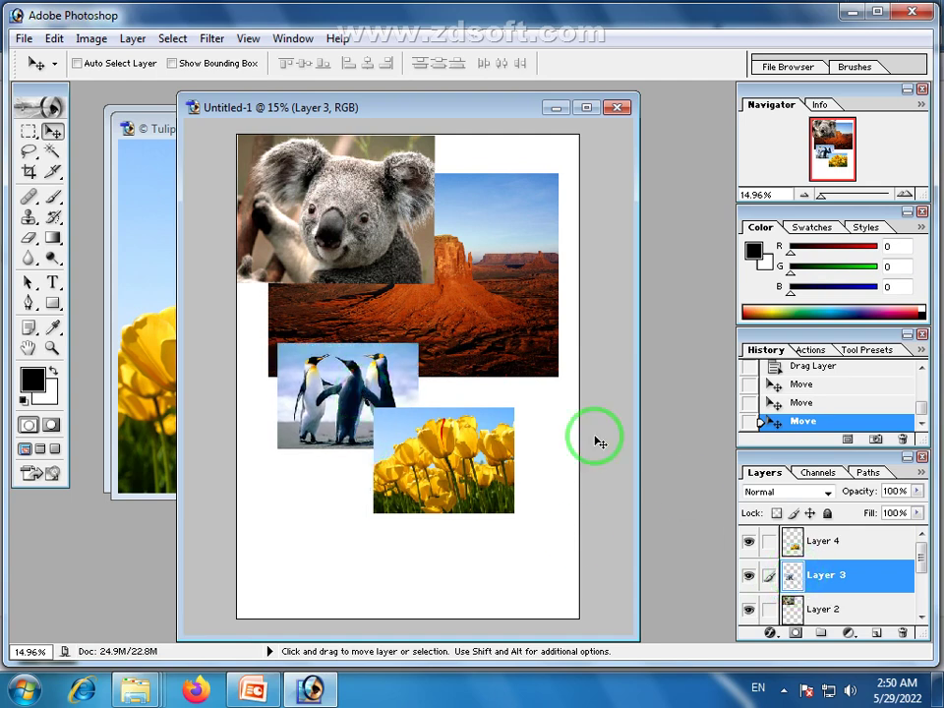
pyautogui.moveTo(311, 382); pyautogui.dragTo(316, 377)
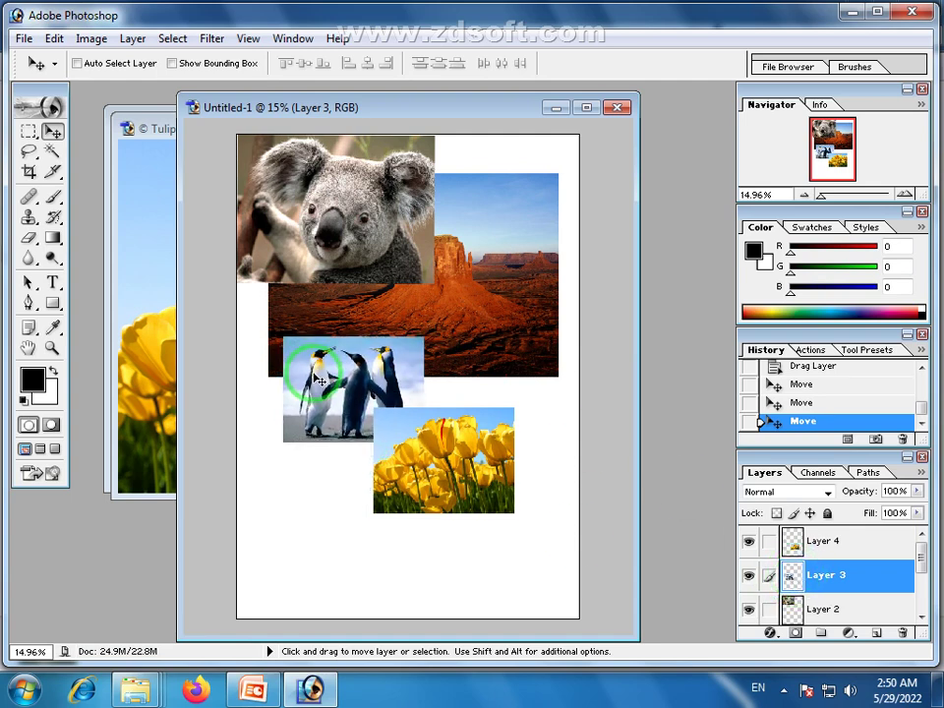
pyautogui.moveTo(354, 381); pyautogui.dragTo(317, 389)
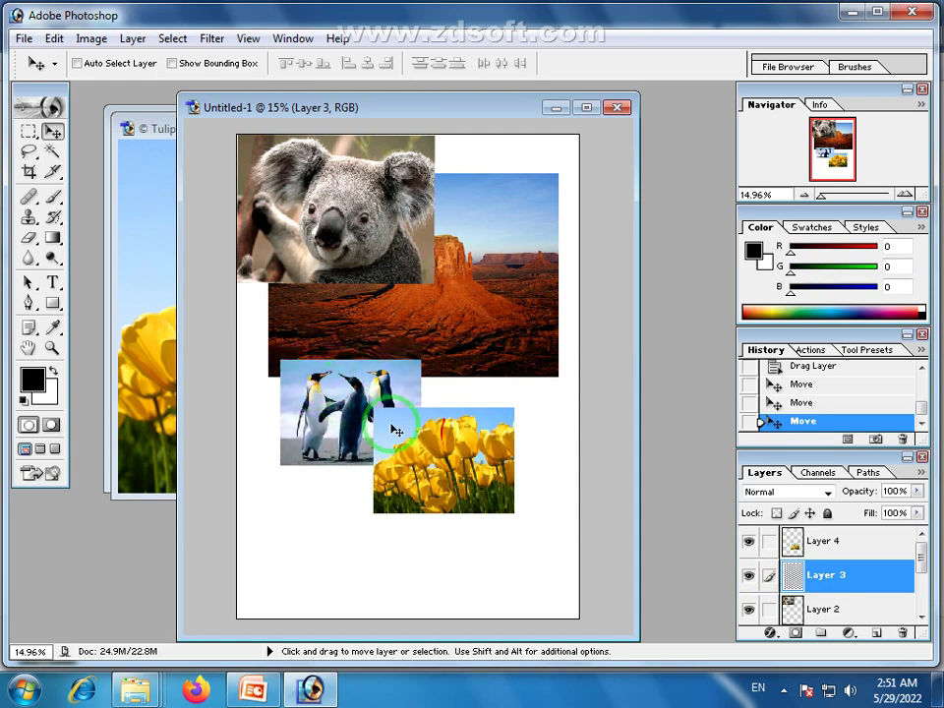
pyautogui.moveTo(337, 379); pyautogui.dragTo(373, 379)
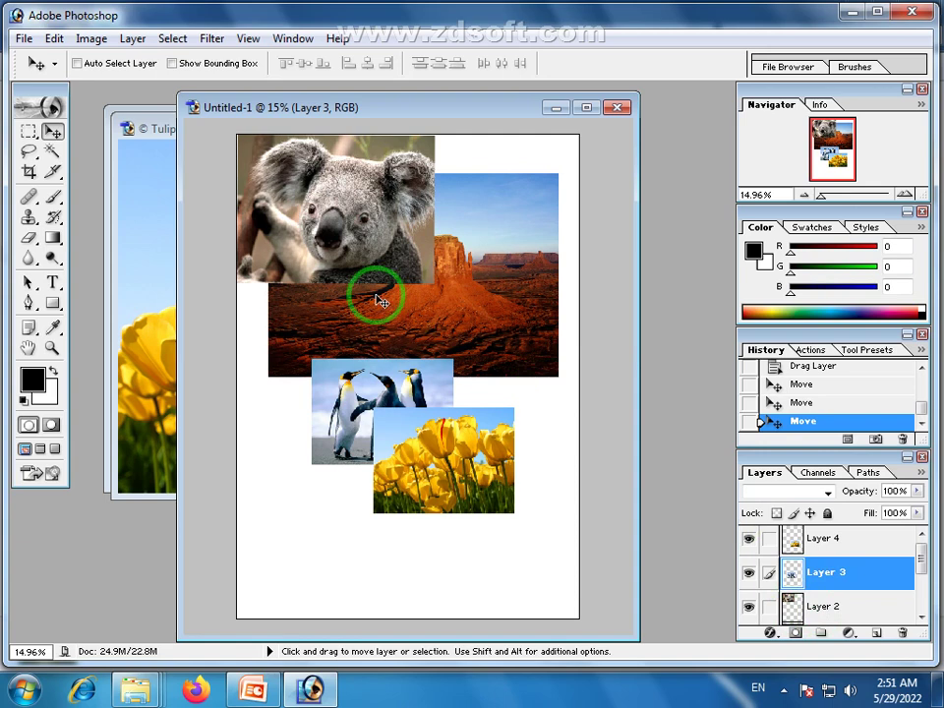
# Pick Layer 2 from the canvas context menu and move the koala down below the desert
pyautogui.rightClick(362, 208)
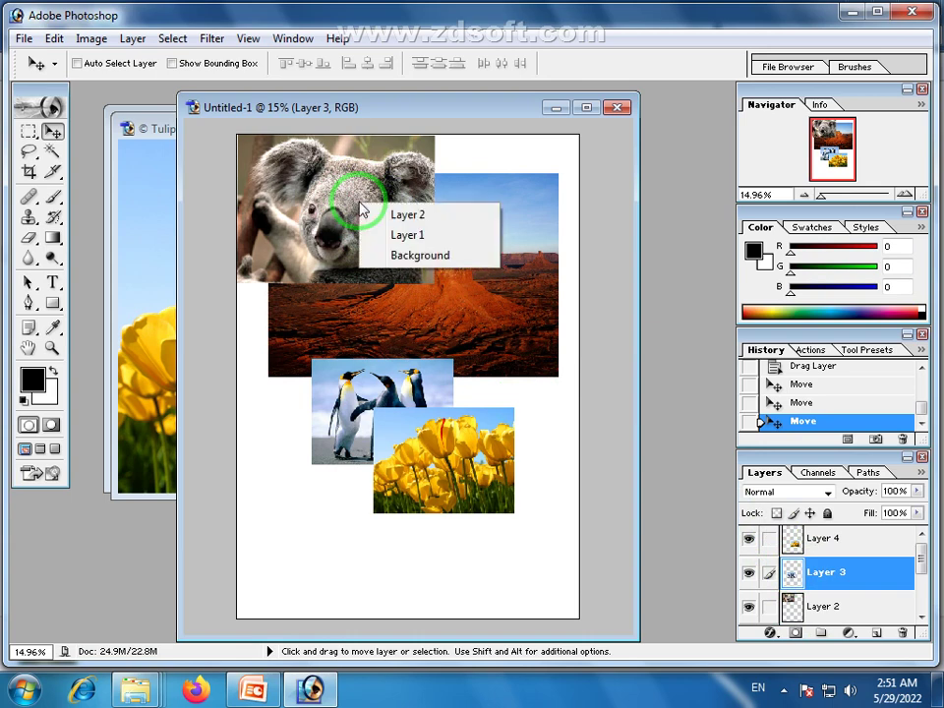
pyautogui.rightClick(363, 153)
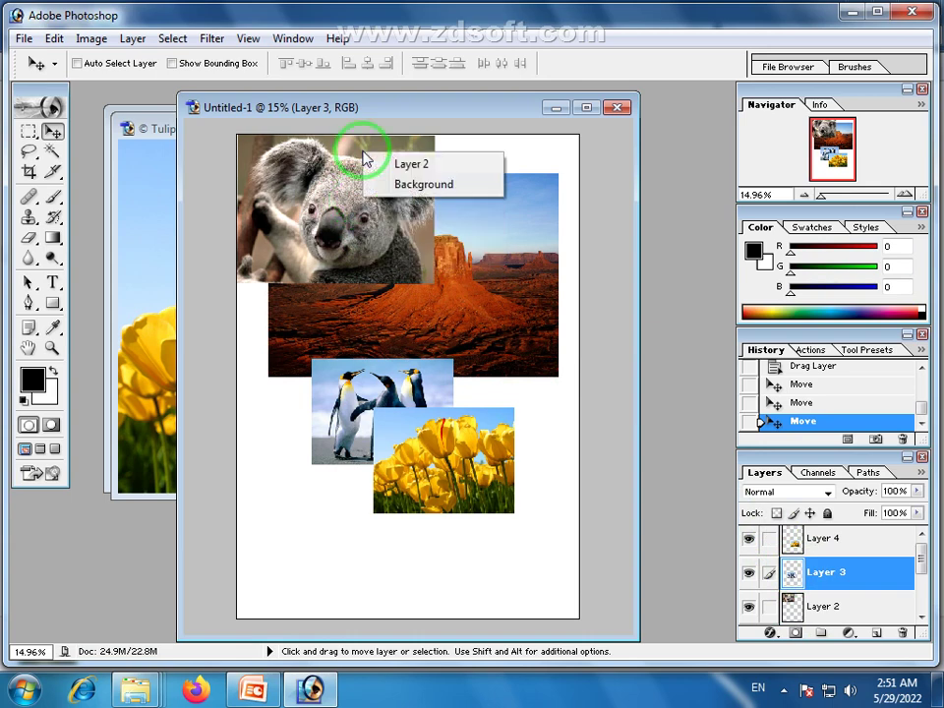
pyautogui.click(417, 166)
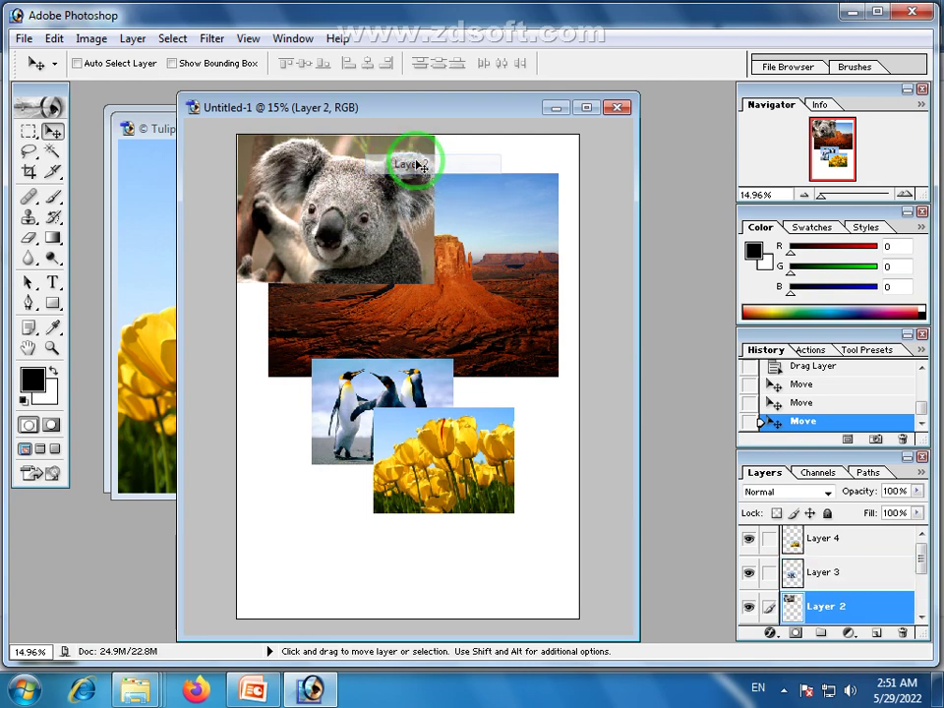
pyautogui.moveTo(373, 183)
pyautogui.mouseDown()
pyautogui.moveTo(380, 316)
pyautogui.moveTo(423, 239)
pyautogui.moveTo(358, 331)
pyautogui.moveTo(375, 331)
pyautogui.moveTo(386, 353)
pyautogui.moveTo(375, 327)
pyautogui.moveTo(386, 330)
pyautogui.moveTo(374, 330)
pyautogui.mouseUp()
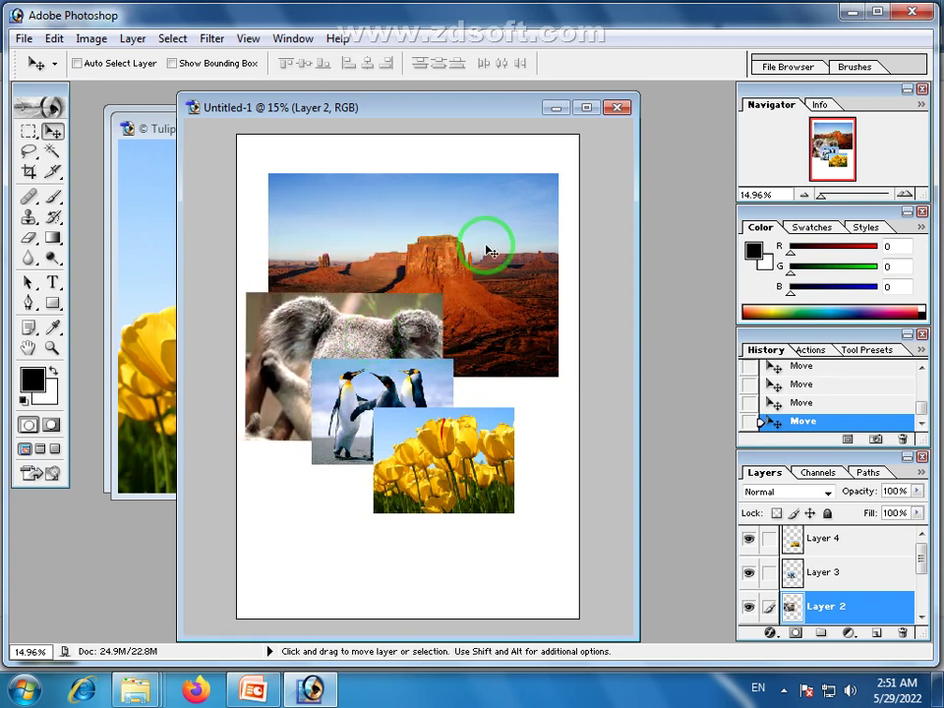
# Pick Layer 1 from the canvas context menu and raise the desert photo slightly
pyautogui.rightClick(499, 215)
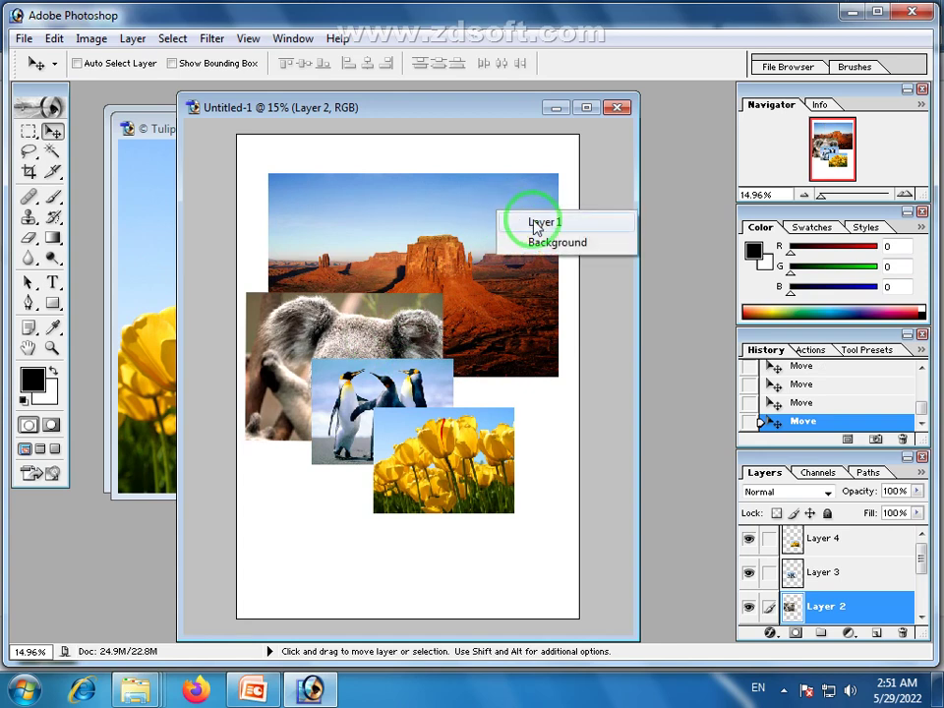
pyautogui.click(535, 223)
pyautogui.moveTo(552, 189)
pyautogui.mouseDown()
pyautogui.moveTo(517, 194)
pyautogui.moveTo(521, 298)
pyautogui.moveTo(519, 286)
pyautogui.moveTo(513, 306)
pyautogui.moveTo(511, 218)
pyautogui.mouseUp()
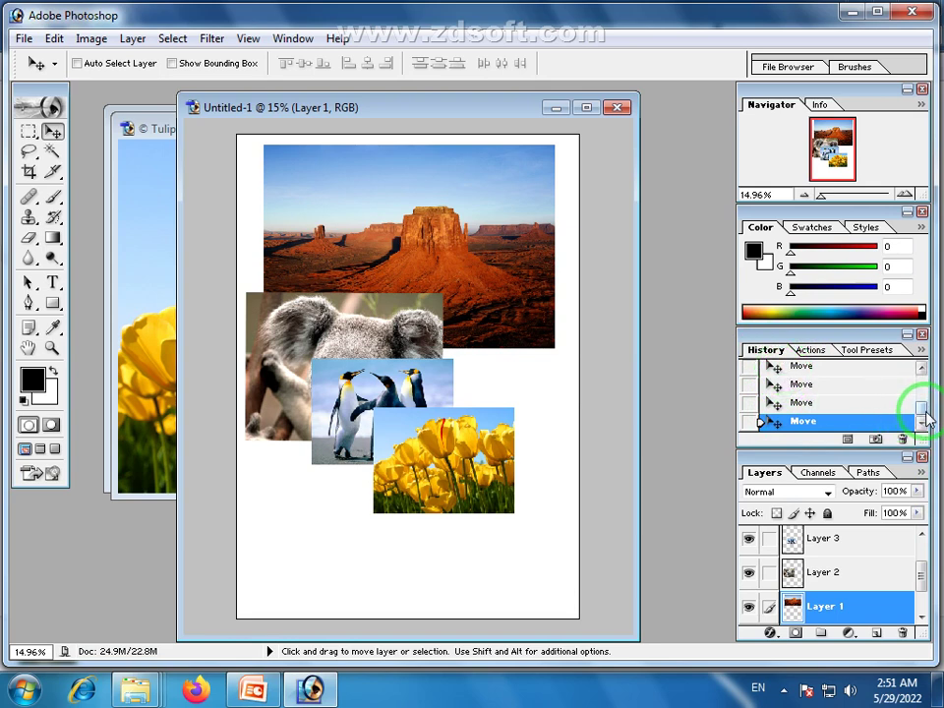
pyautogui.moveTo(923, 417)
pyautogui.mouseDown()
pyautogui.moveTo(923, 388)
pyautogui.moveTo(903, 425)
pyautogui.mouseUp()
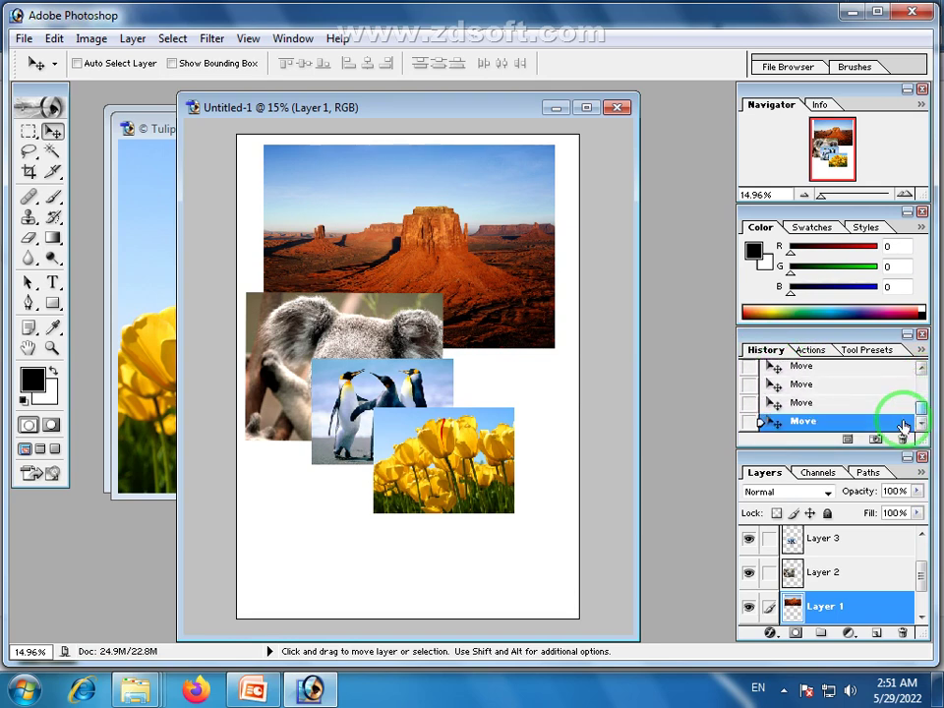
pyautogui.click(791, 402)
pyautogui.click(783, 368)
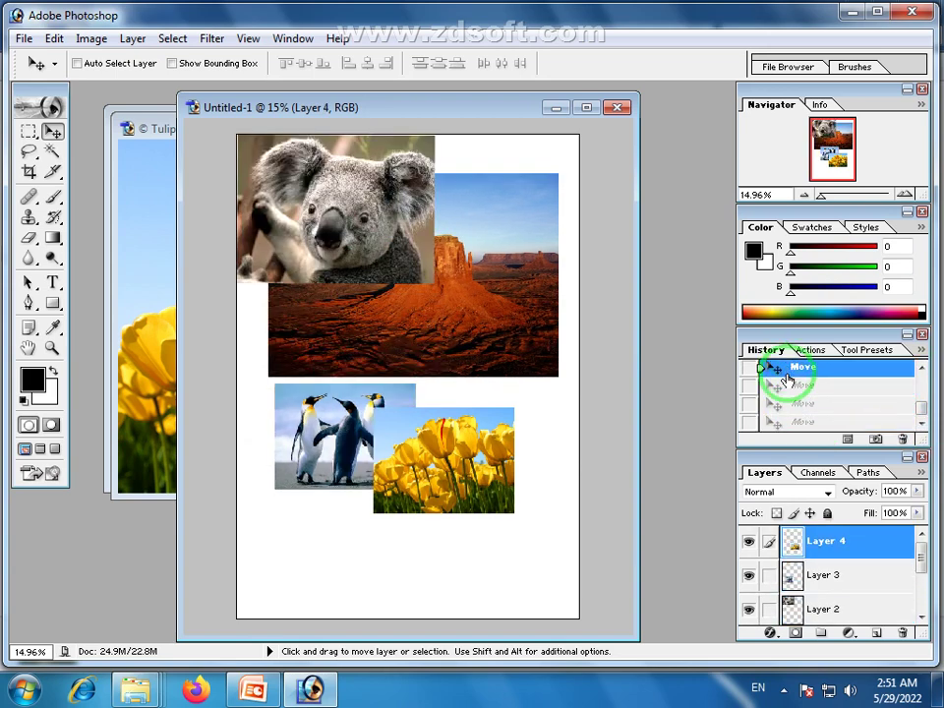
pyautogui.click(787, 384)
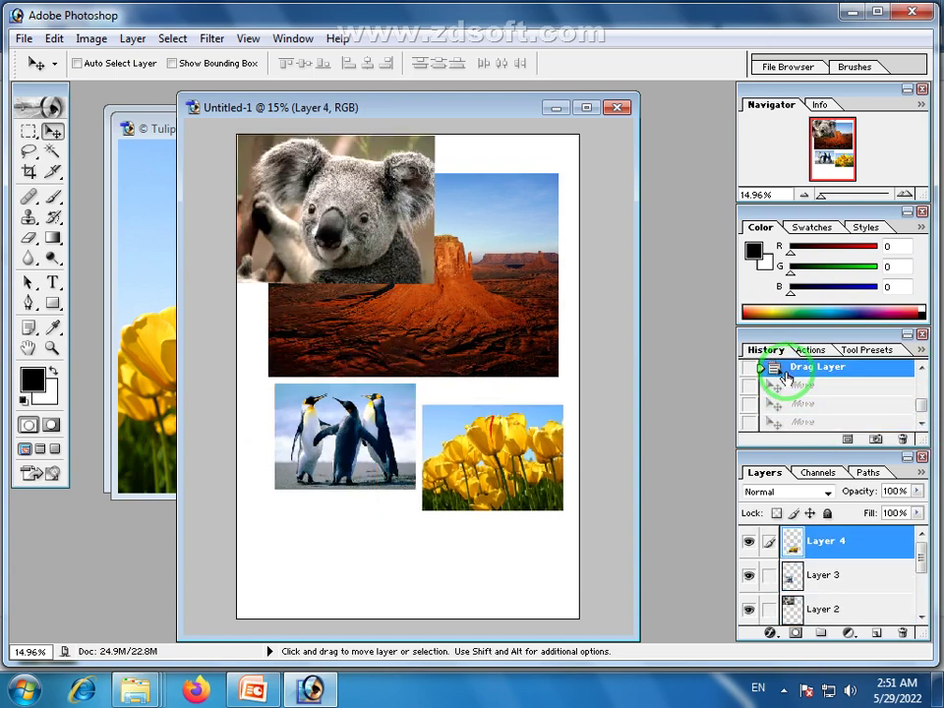
pyautogui.click(787, 418)
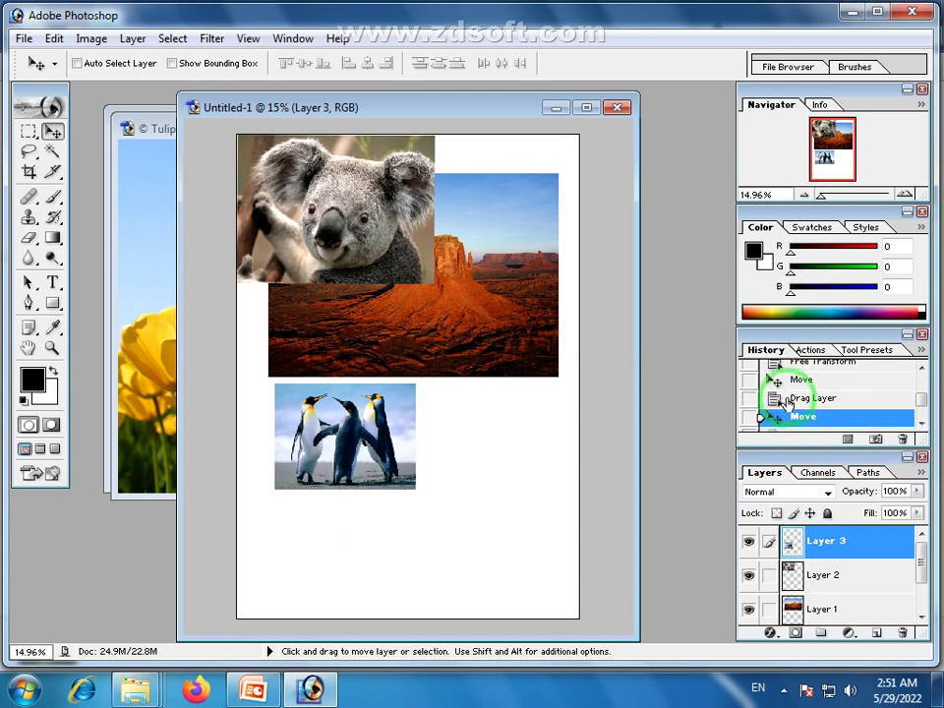
pyautogui.click(787, 398)
pyautogui.click(784, 366)
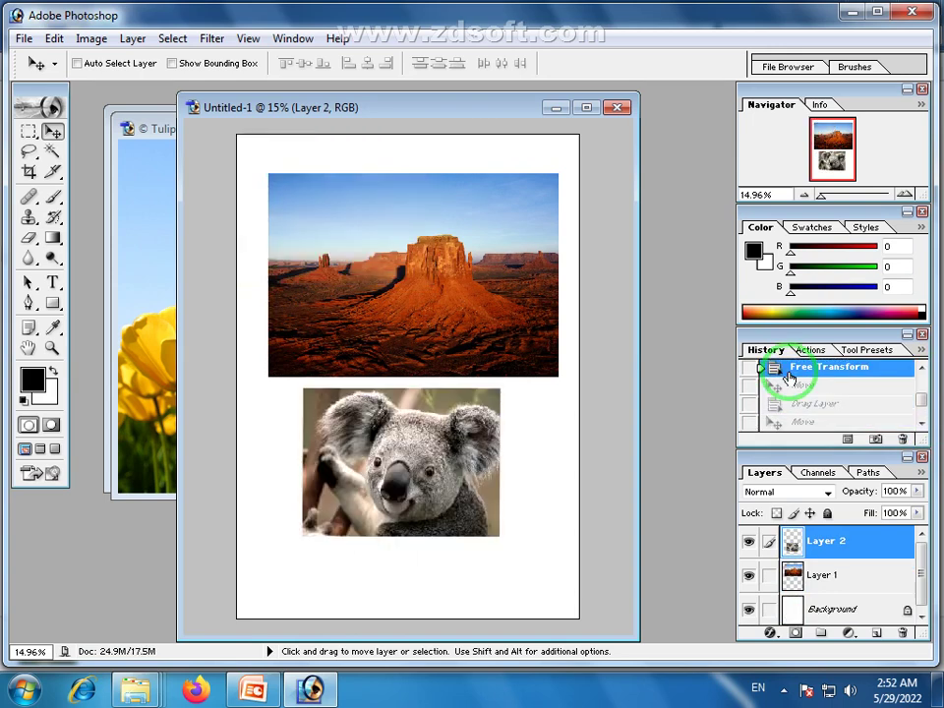
pyautogui.scroll(2, 787, 383)
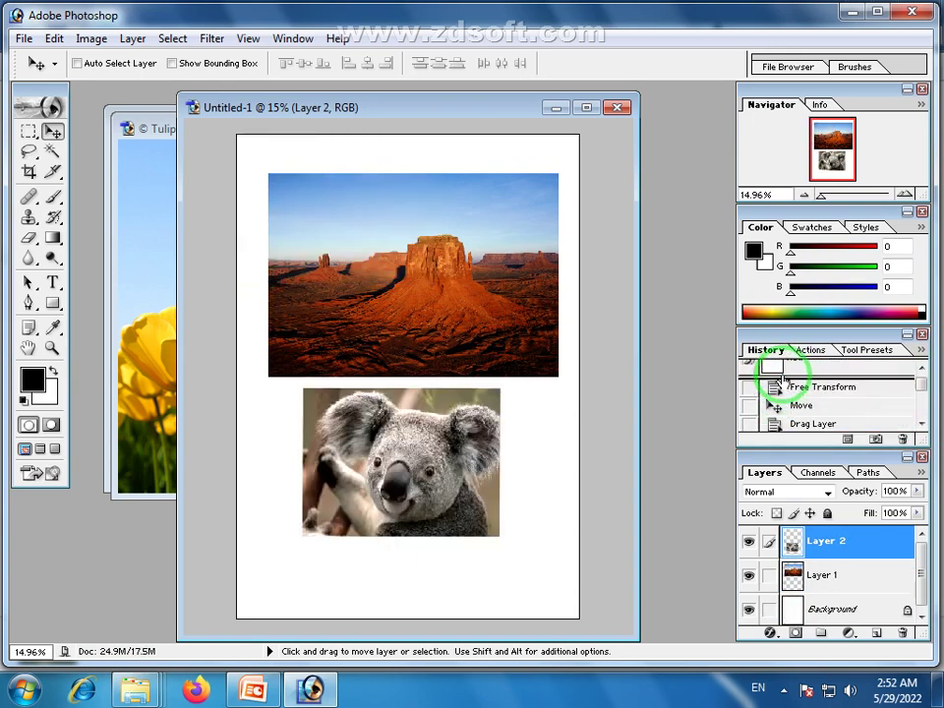
pyautogui.click(782, 369)
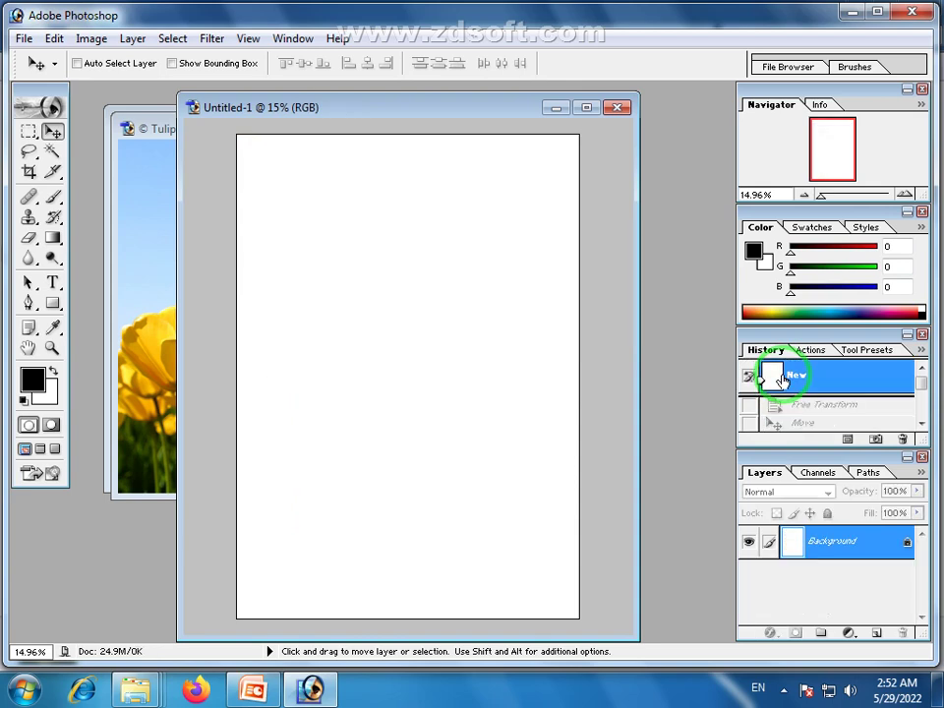
pyautogui.moveTo(925, 389); pyautogui.dragTo(925, 428)
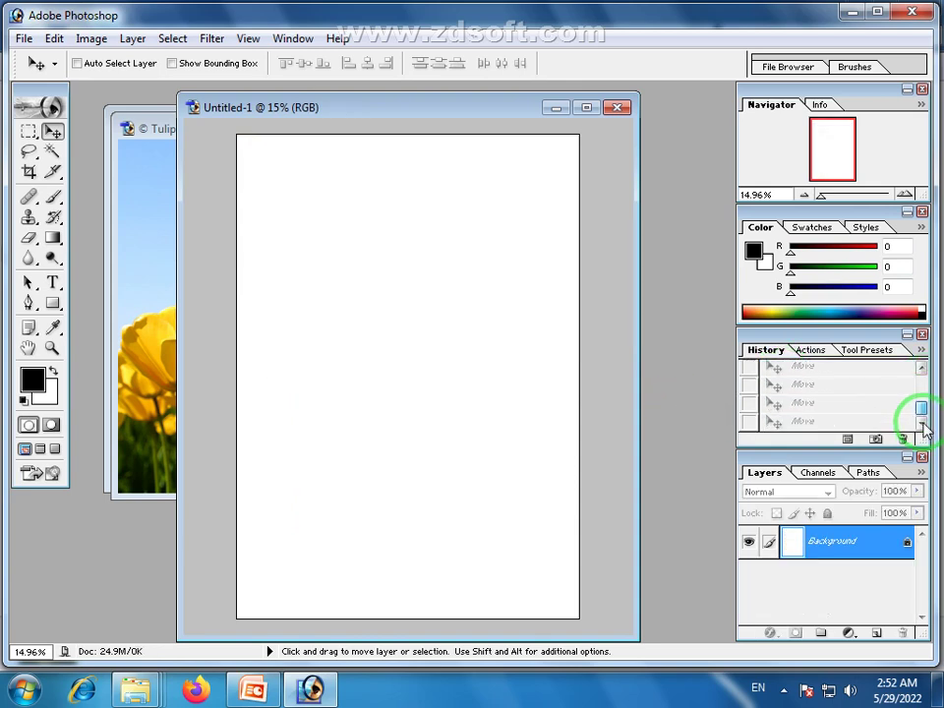
pyautogui.click(777, 425)
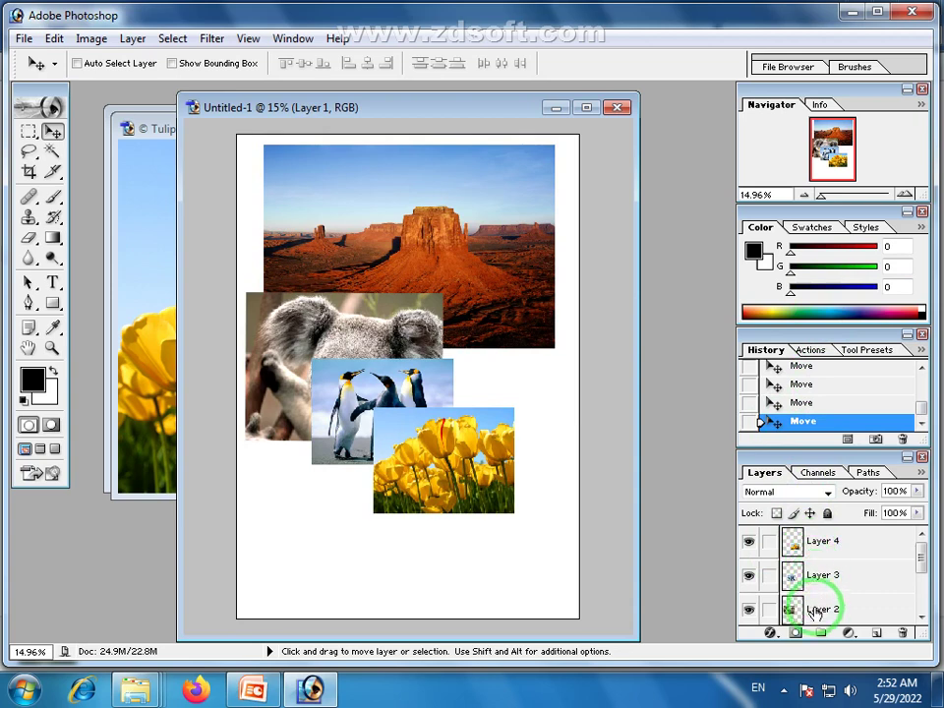
pyautogui.click(750, 576)
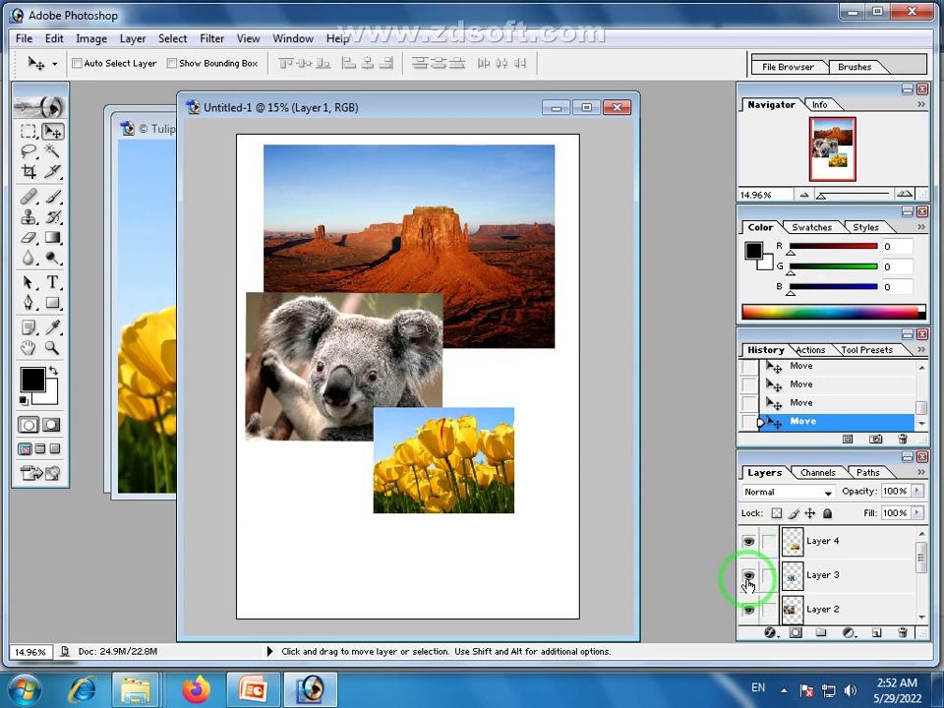
pyautogui.click(748, 577)
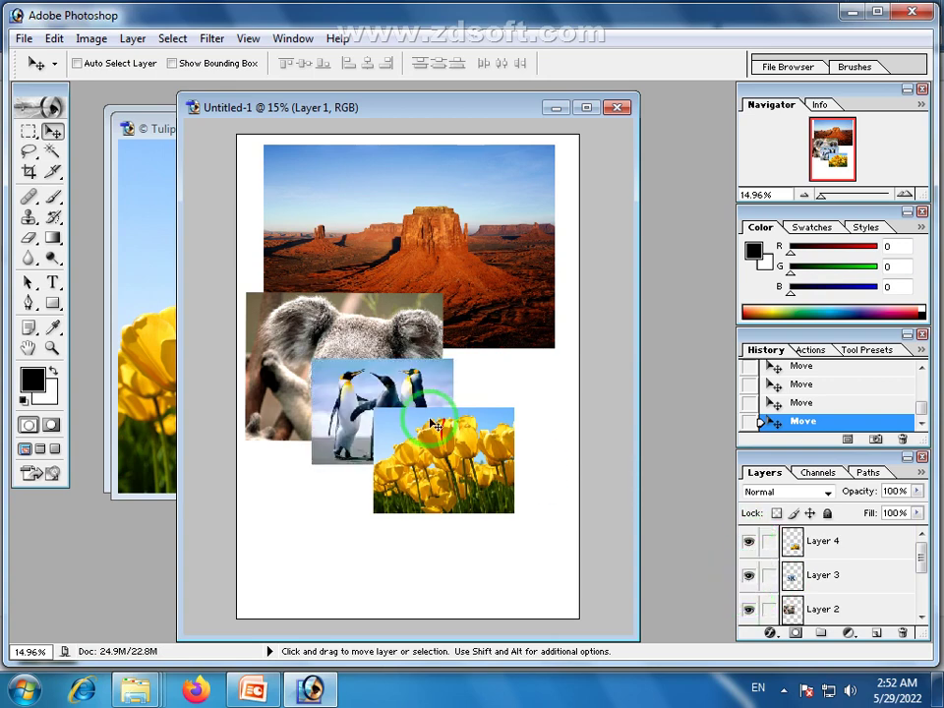
pyautogui.click(747, 576)
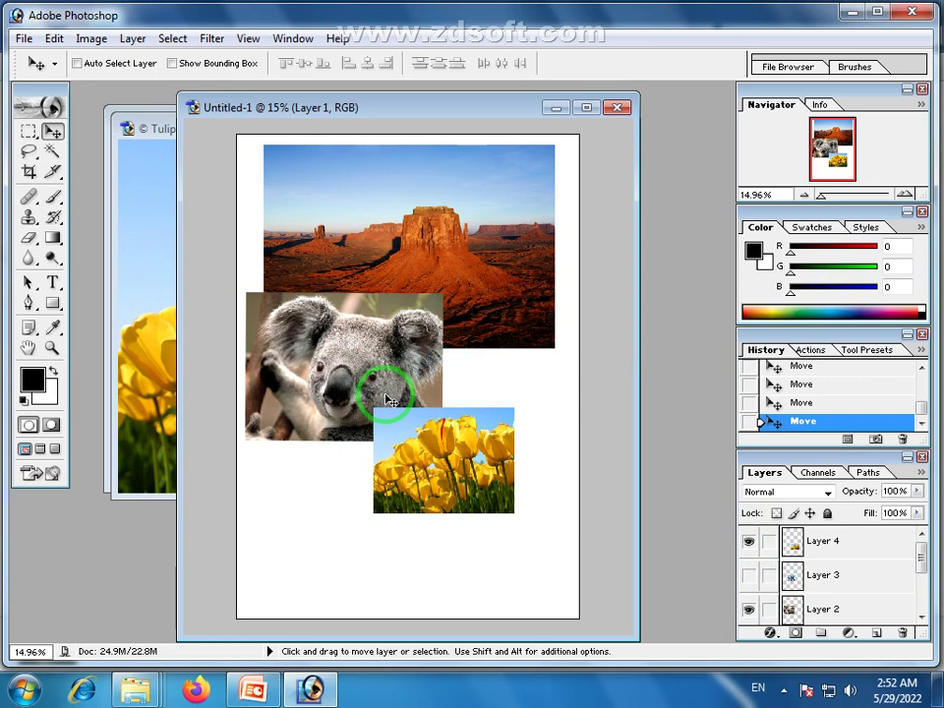
pyautogui.click(748, 577)
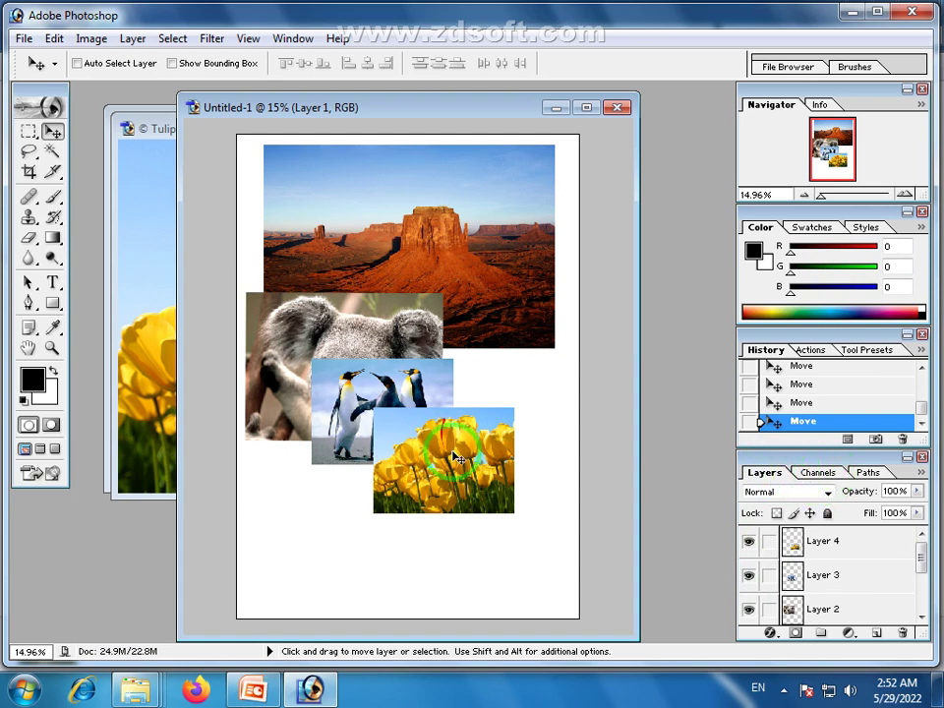
# Delete the desert layer and the koala layer, confirming each deletion
pyautogui.rightClick(401, 238)
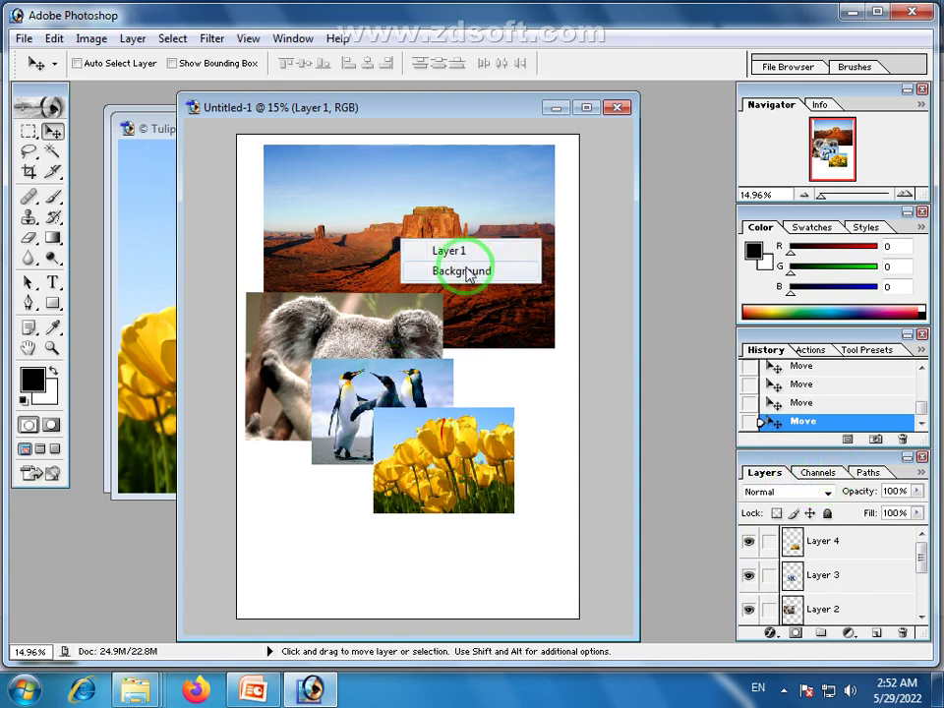
pyautogui.click(448, 252)
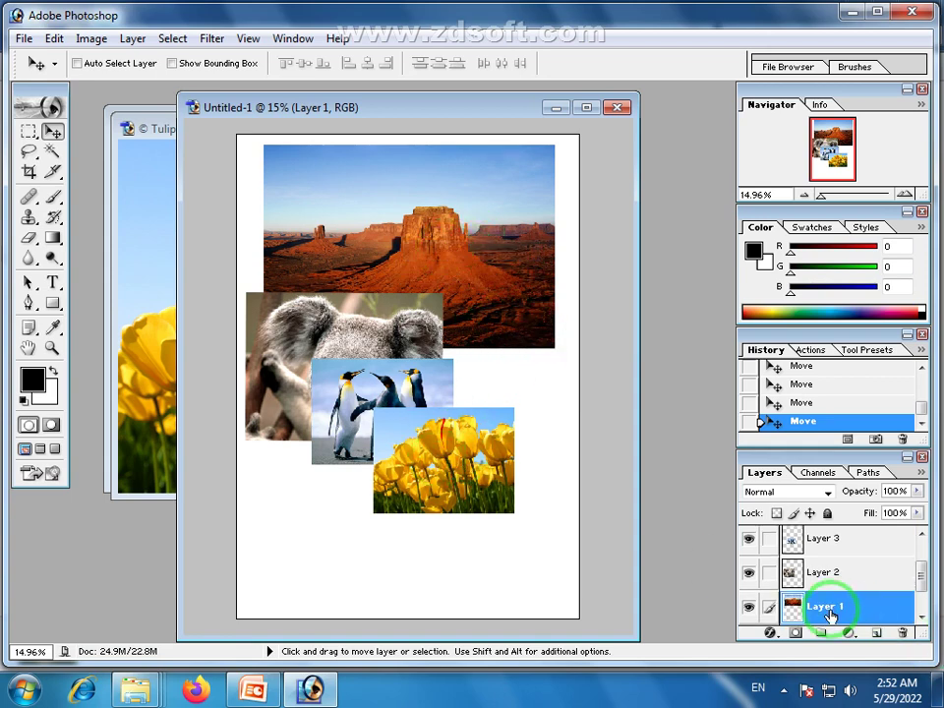
pyautogui.click(904, 641)
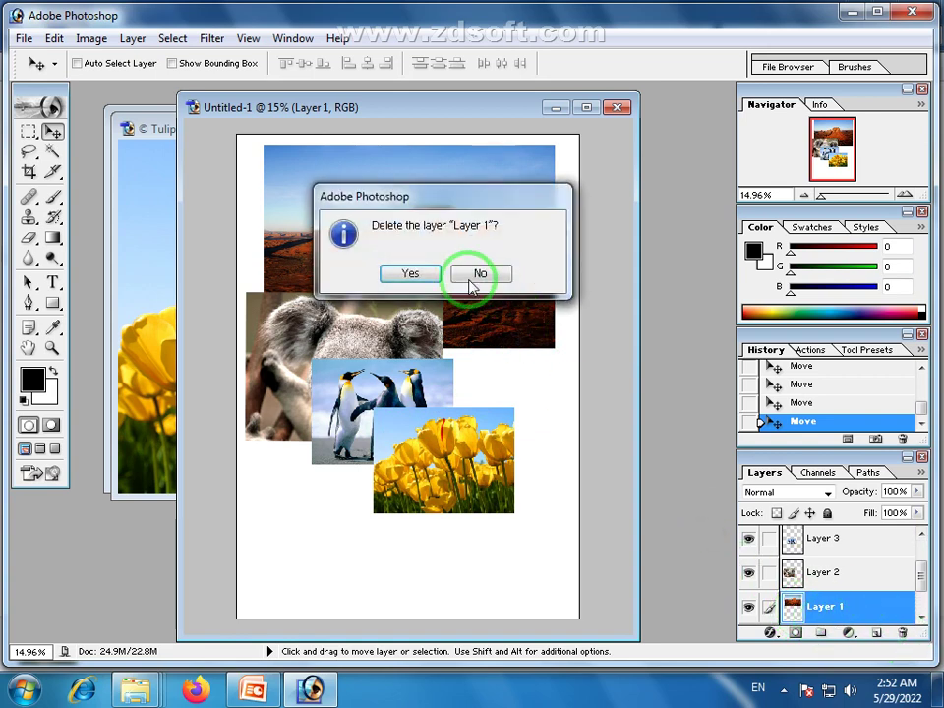
pyautogui.click(409, 273)
pyautogui.rightClick(372, 330)
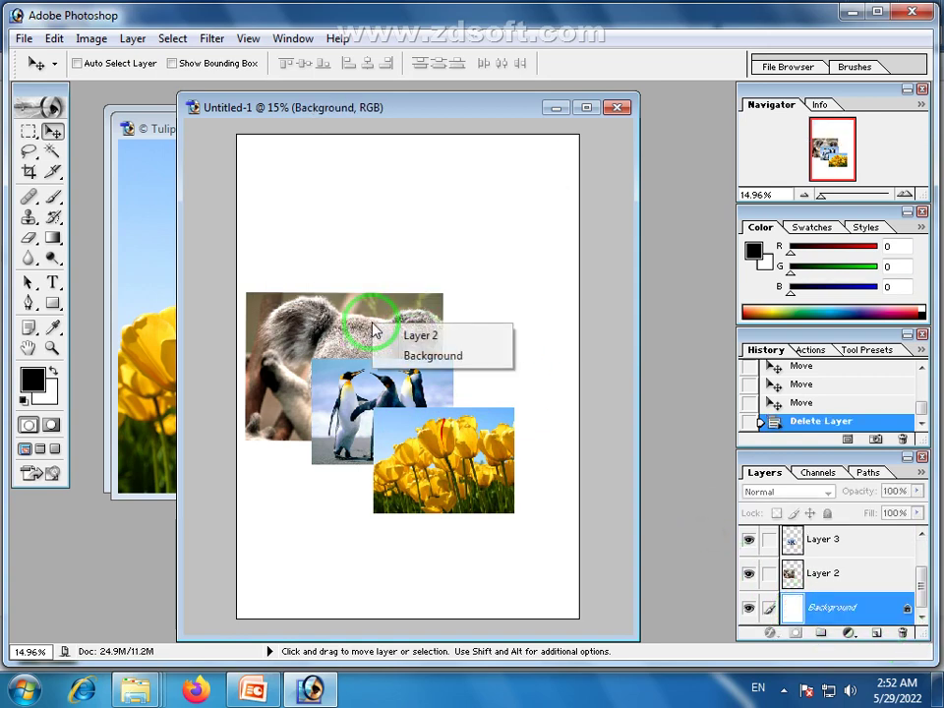
pyautogui.click(408, 333)
pyautogui.click(897, 638)
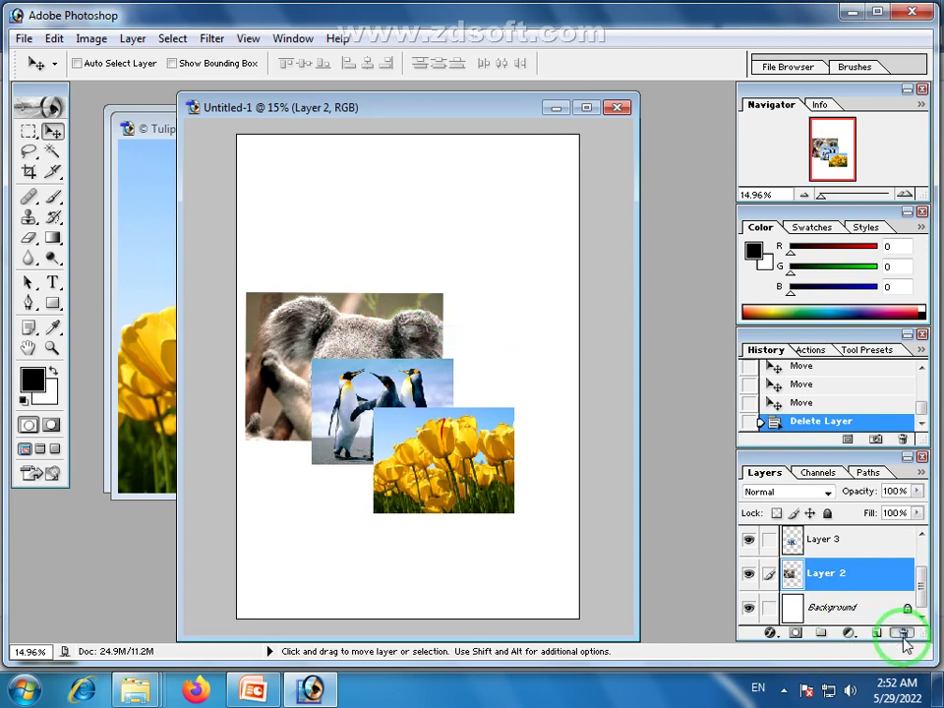
pyautogui.click(421, 273)
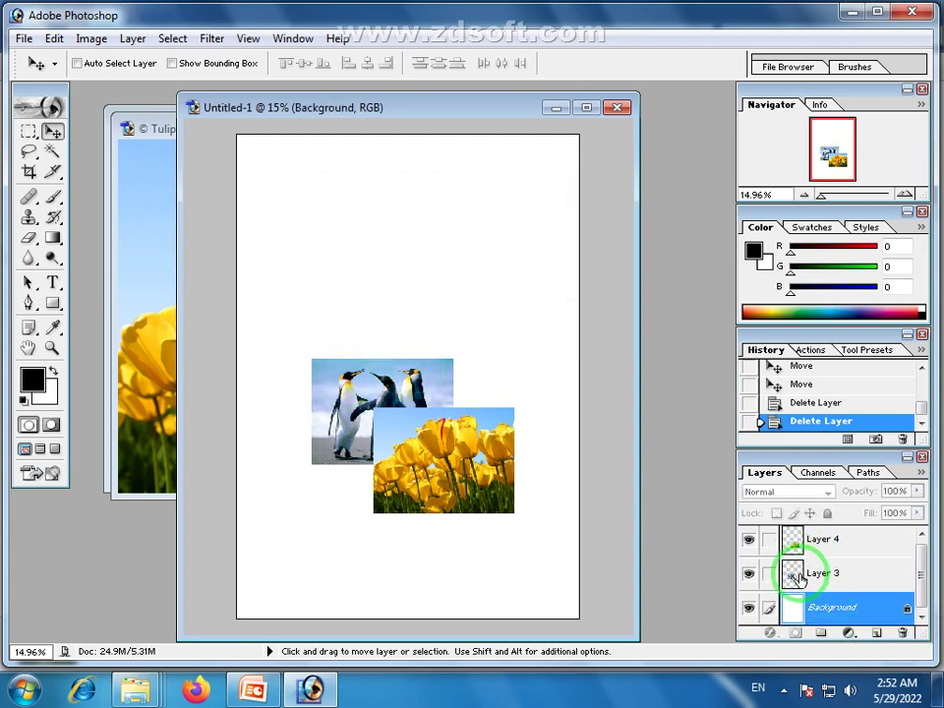
# Delete the penguins layer (Layer 3) and make the tulips Layer 4 active
pyautogui.click(805, 573)
pyautogui.moveTo(338, 389); pyautogui.dragTo(347, 248)
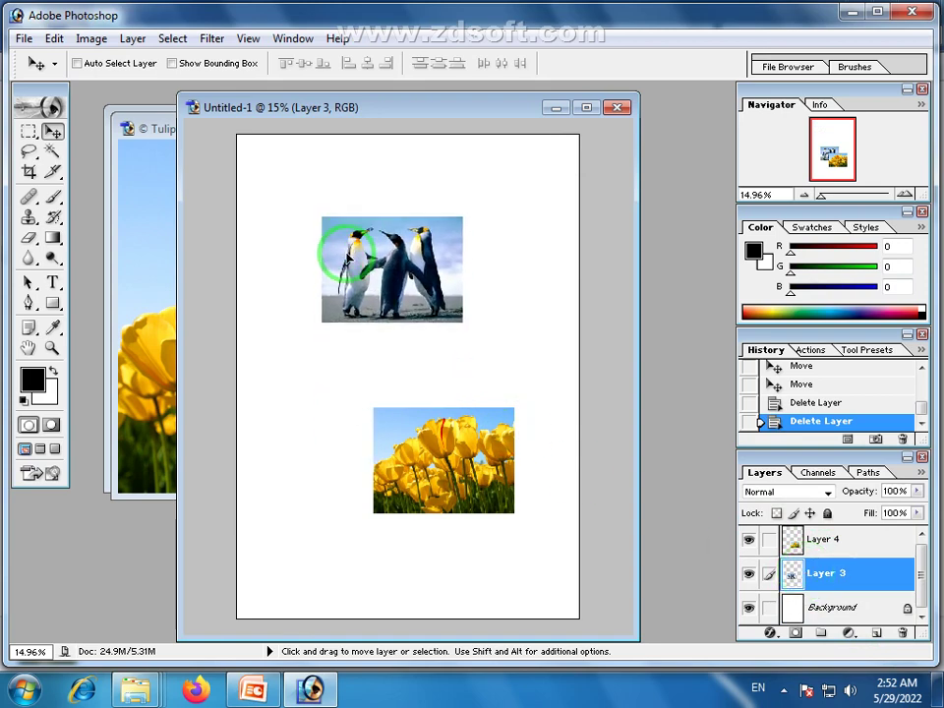
pyautogui.click(902, 632)
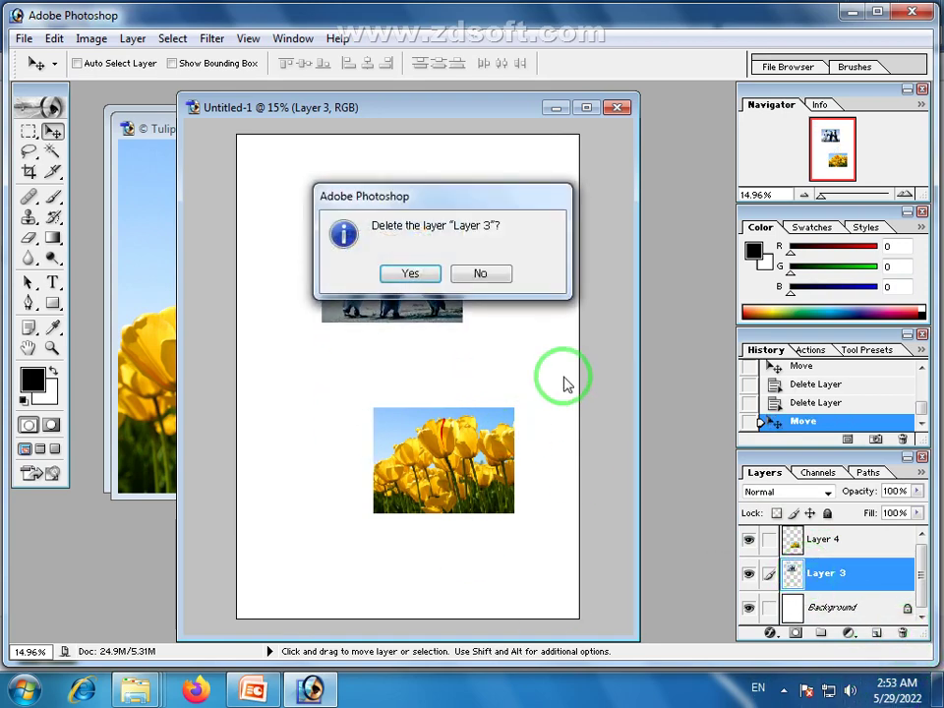
pyautogui.click(413, 274)
pyautogui.click(812, 544)
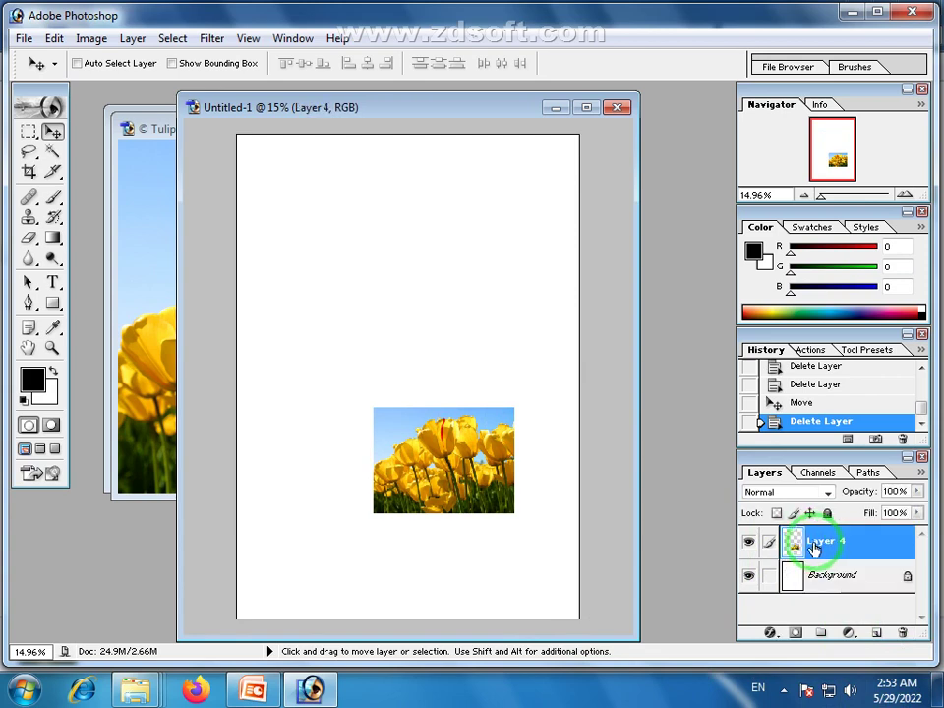
# Move the tulips photo up-left and free-transform it to nearly double size
pyautogui.moveTo(438, 449); pyautogui.dragTo(400, 406)
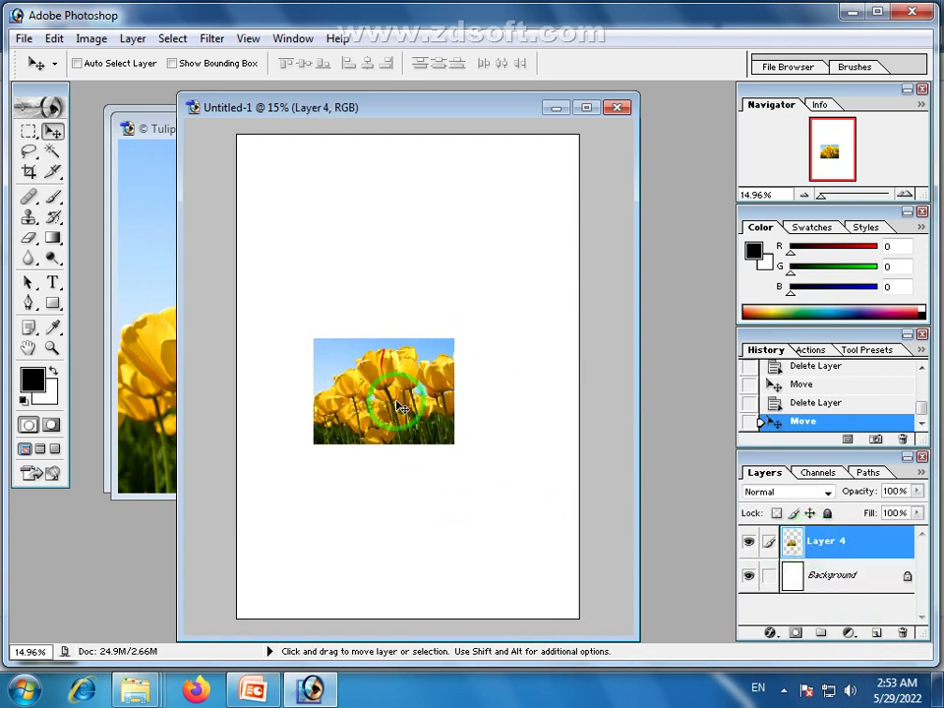
pyautogui.hotkey('ctrl', 't')
pyautogui.moveTo(453, 339)
pyautogui.mouseDown()
pyautogui.moveTo(537, 248)
pyautogui.moveTo(570, 253)
pyautogui.mouseUp()
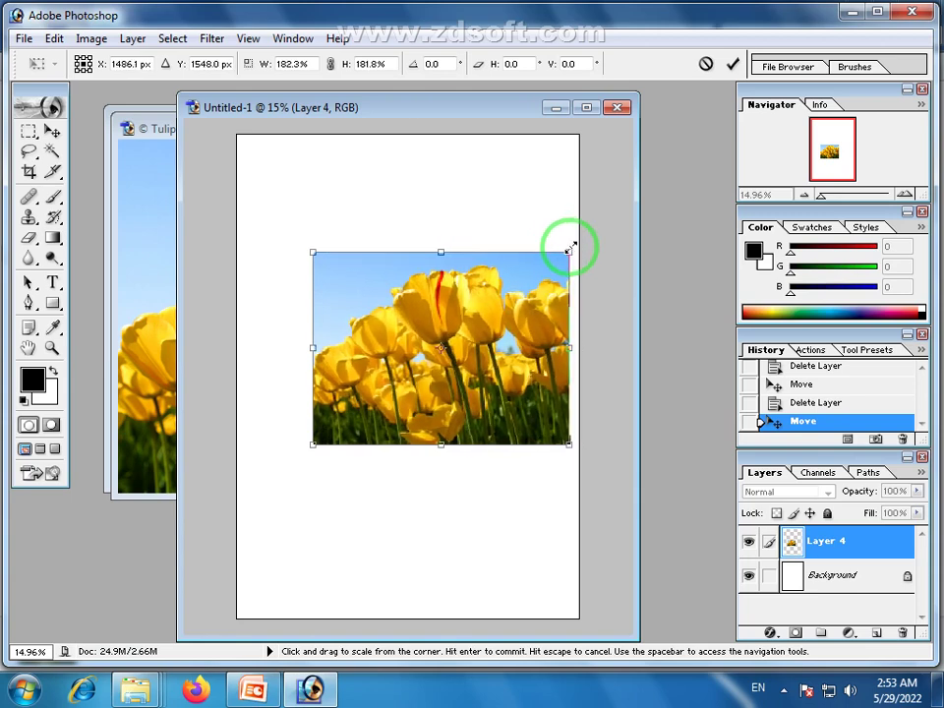
pyautogui.moveTo(482, 330); pyautogui.dragTo(453, 328)
pyautogui.press('Return')
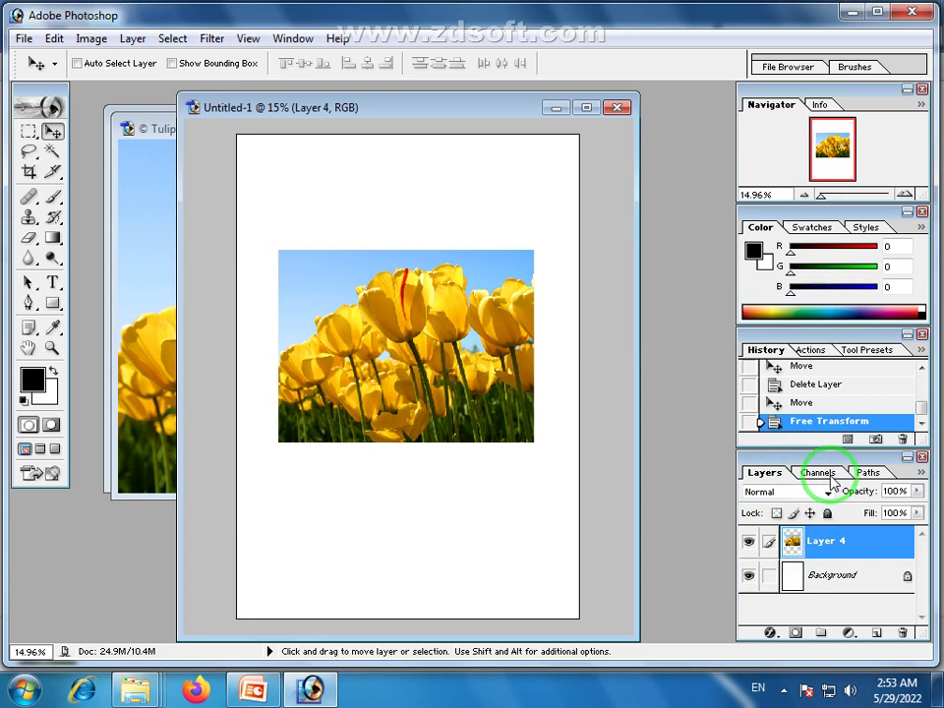
# Hide the Red channel in the Channels panel so the page turns cyan and the tulips green
pyautogui.click(818, 473)
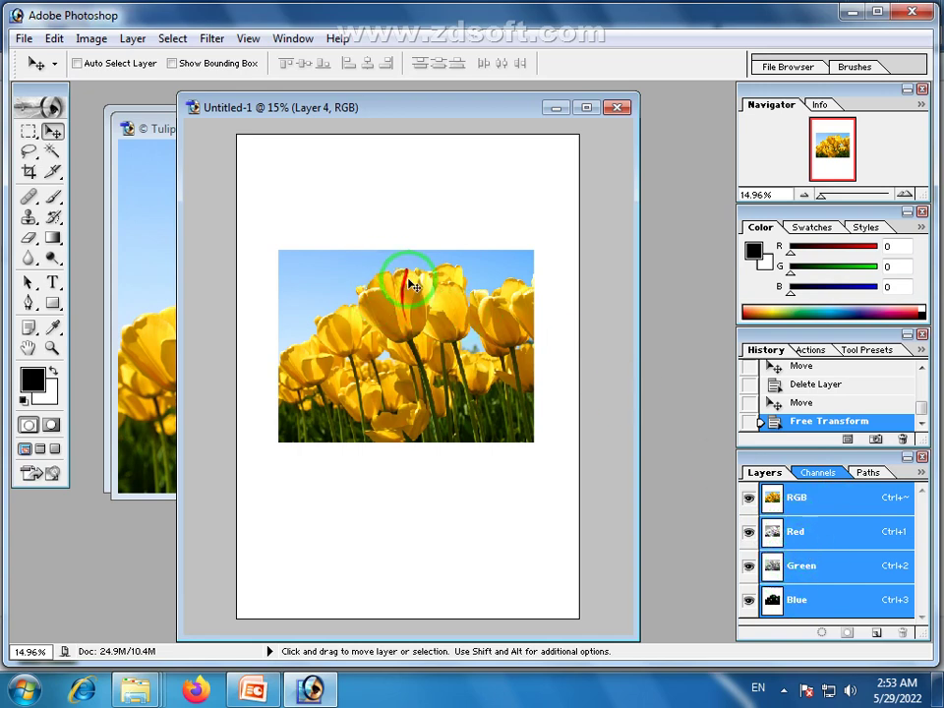
pyautogui.click(749, 534)
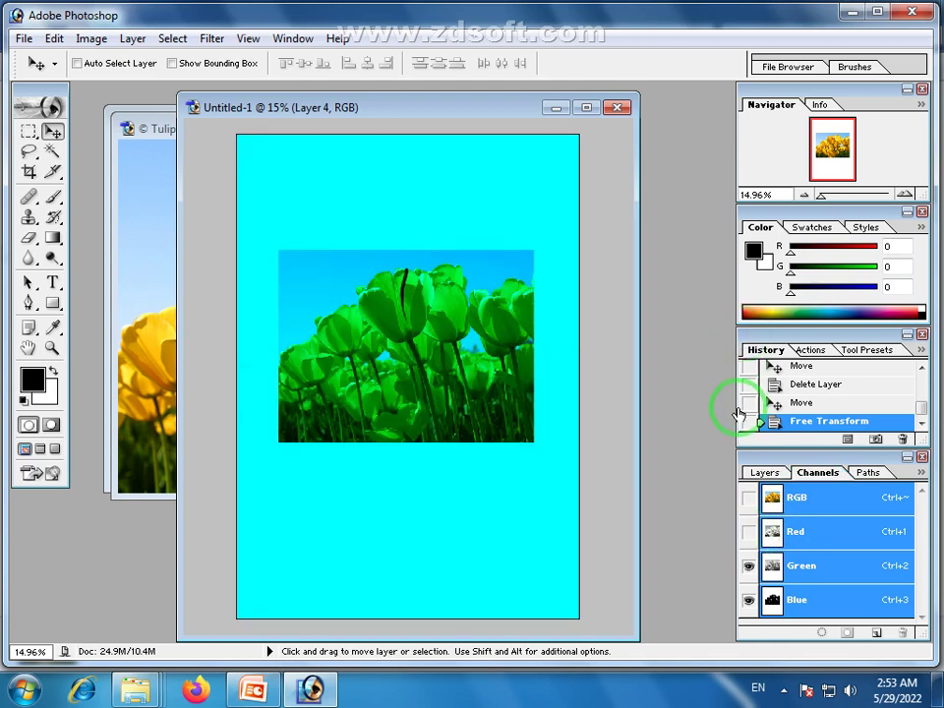
# Minimize the collage and Penguins windows, reposition the Tulips window, and dismiss the locked-layer warning
pyautogui.click(558, 109)
pyautogui.moveTo(348, 142); pyautogui.dragTo(411, 187)
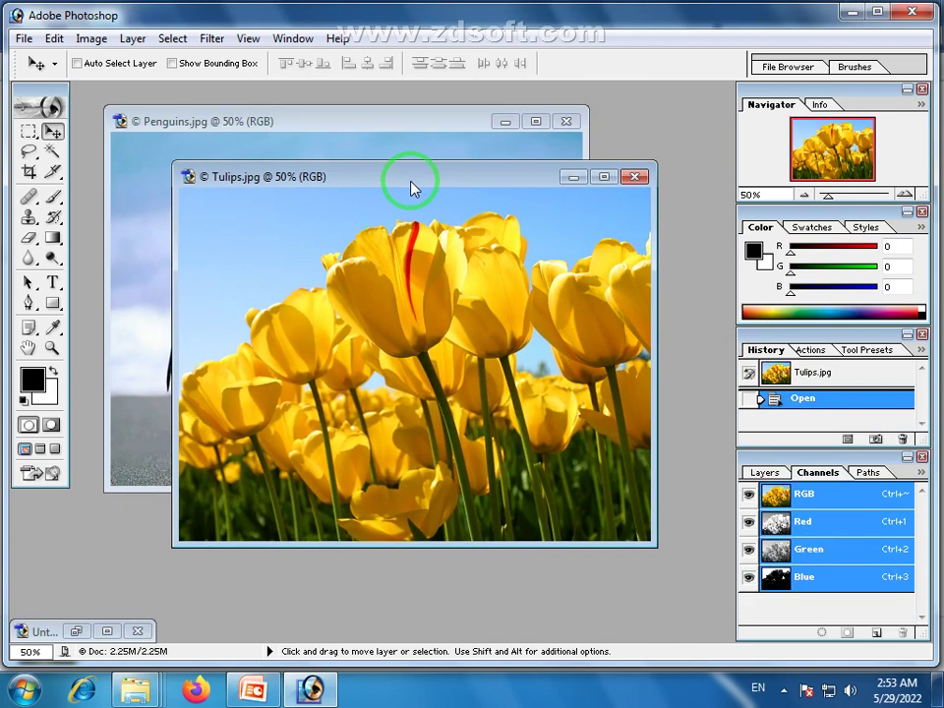
pyautogui.click(504, 121)
pyautogui.moveTo(499, 187); pyautogui.dragTo(499, 169)
pyautogui.click(503, 164)
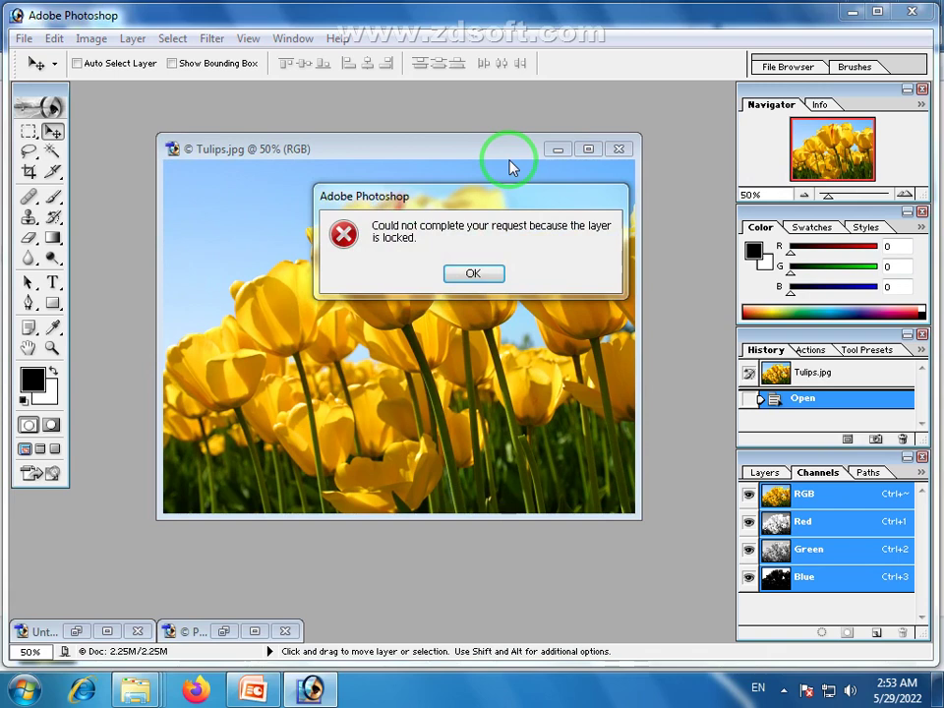
pyautogui.click(483, 268)
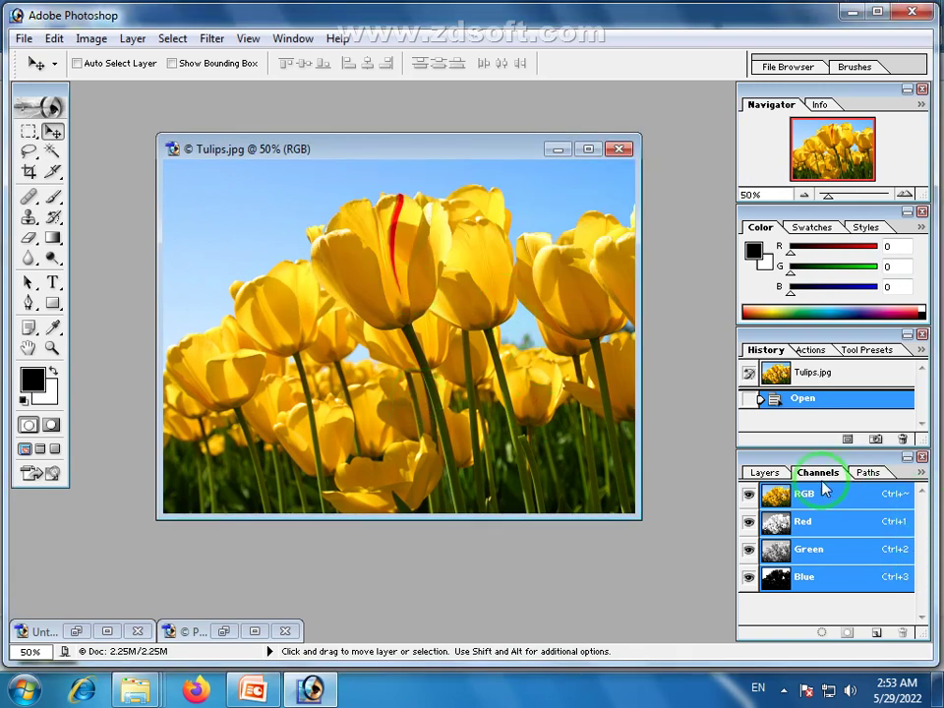
pyautogui.click(764, 472)
pyautogui.click(817, 472)
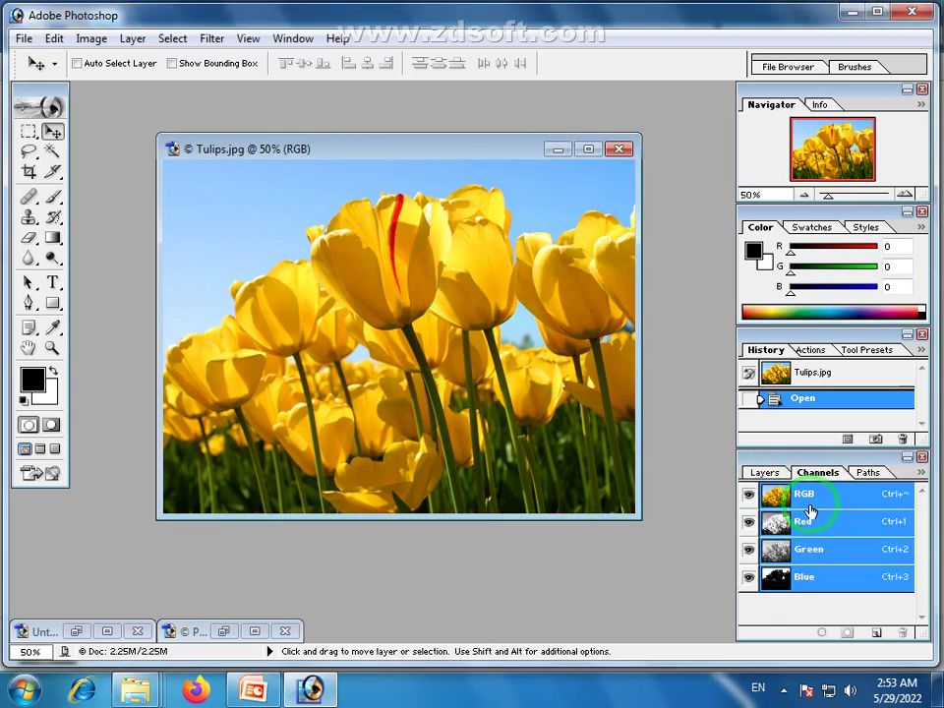
# Toggle the Red, Green and Blue channels on Tulips.jpg, then turn all channels back on
pyautogui.click(749, 522)
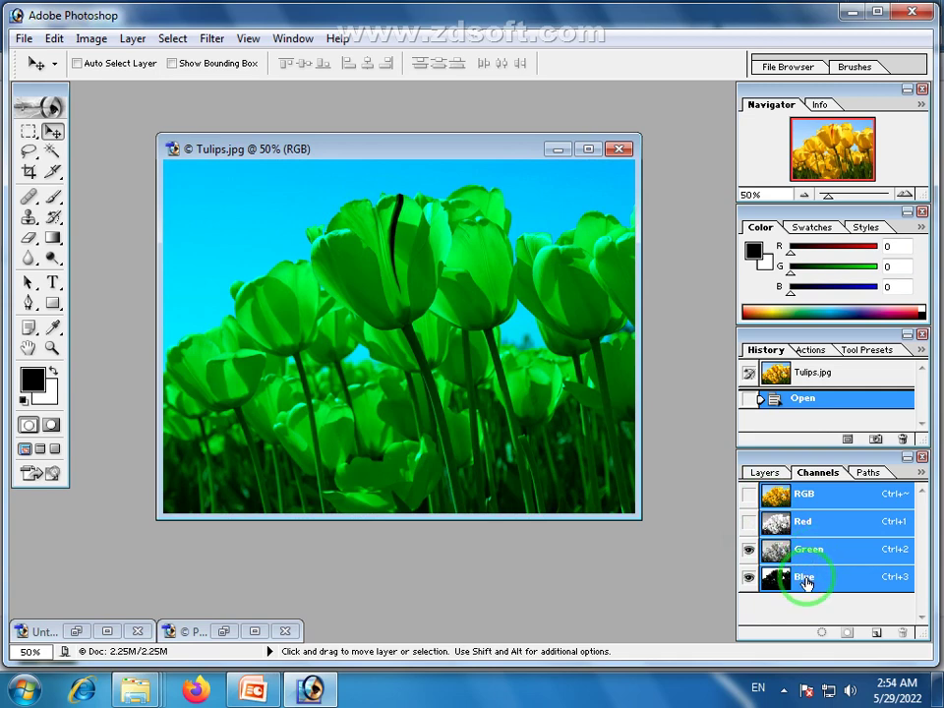
pyautogui.click(749, 550)
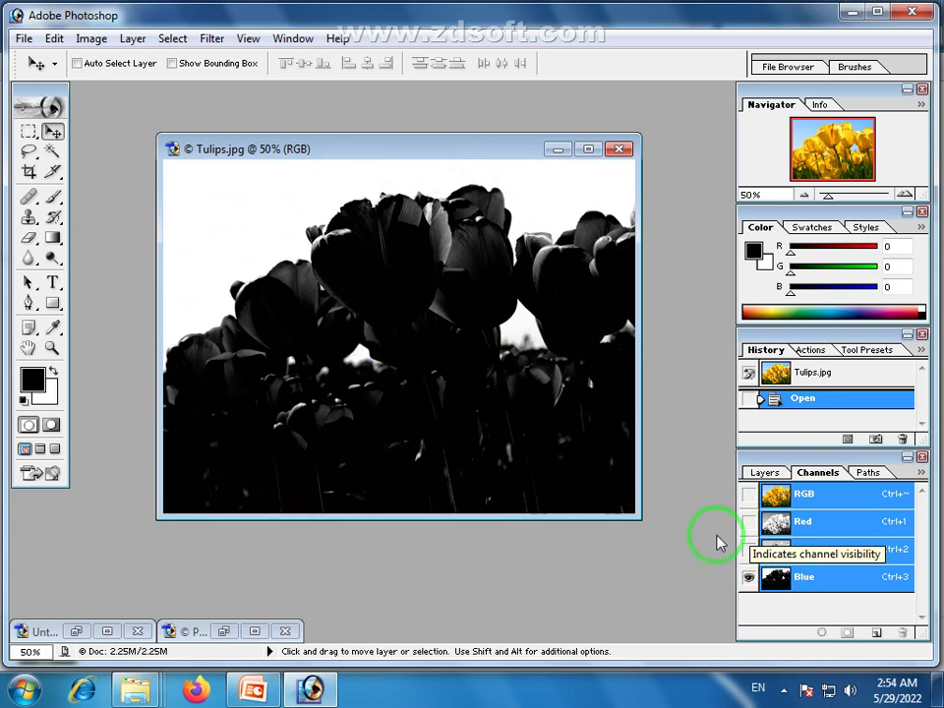
pyautogui.click(748, 522)
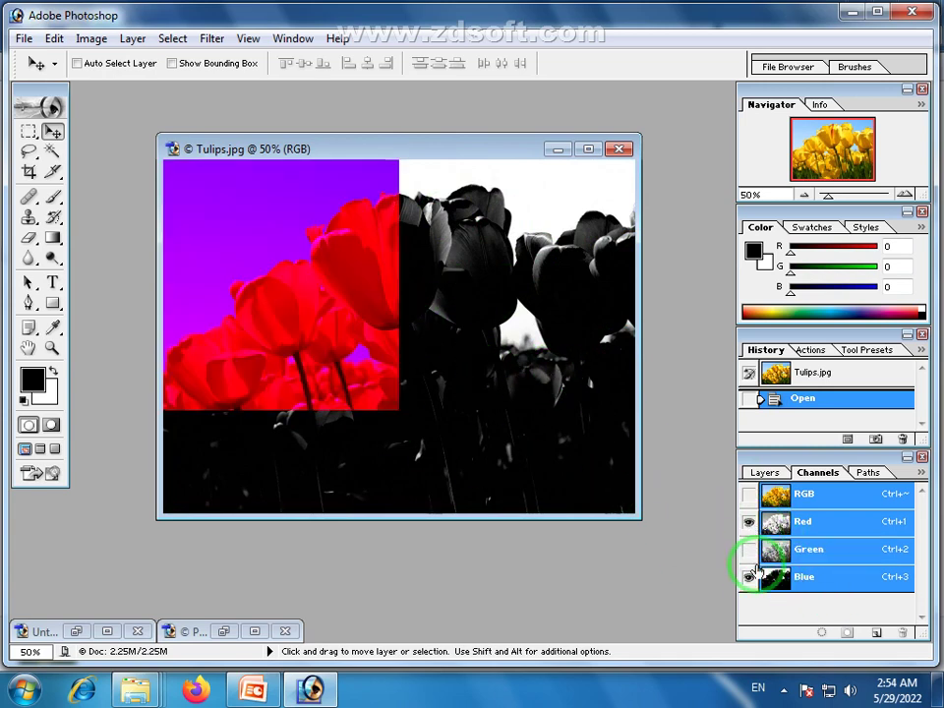
pyautogui.click(749, 523)
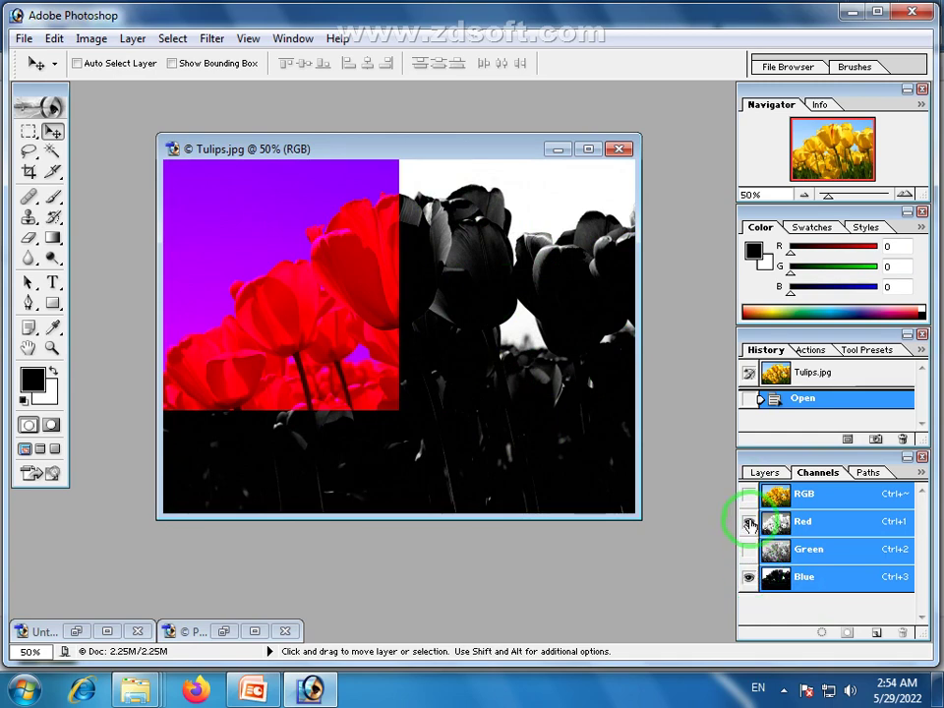
pyautogui.click(749, 580)
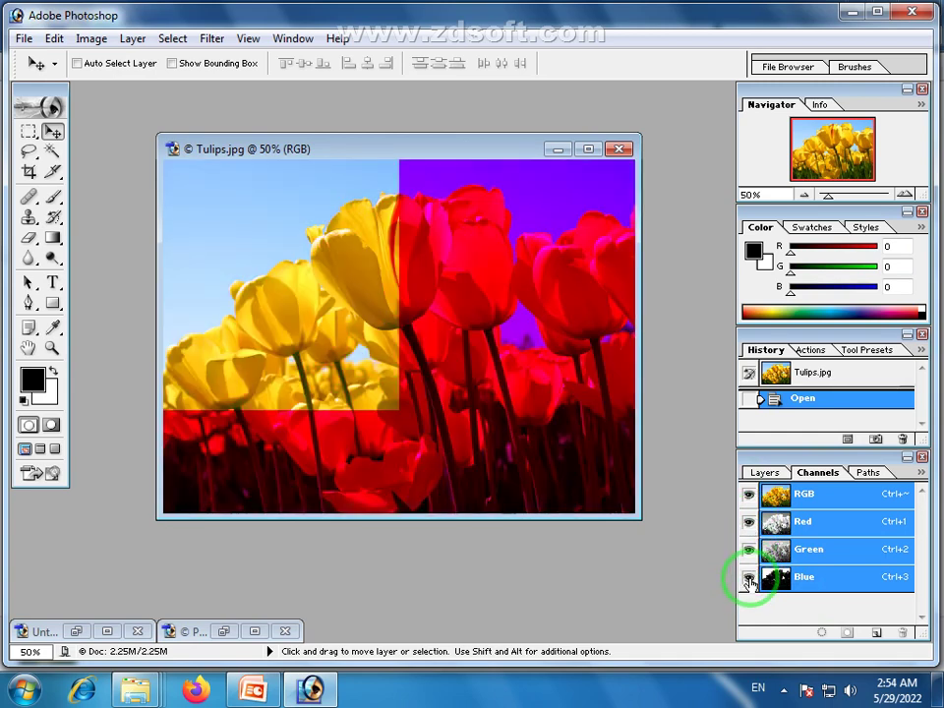
pyautogui.click(782, 581)
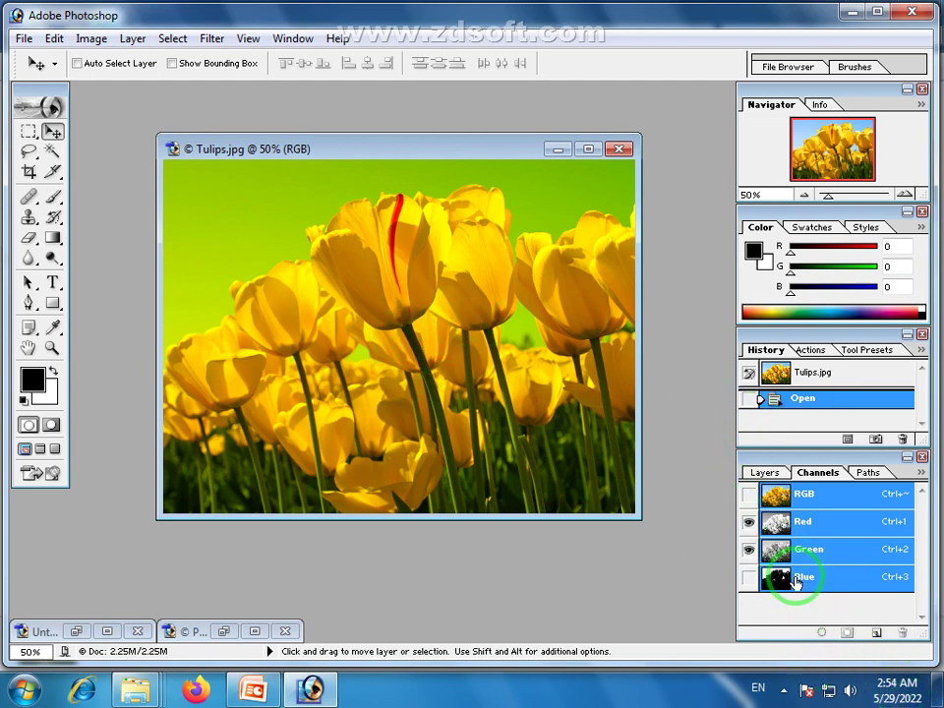
pyautogui.click(747, 500)
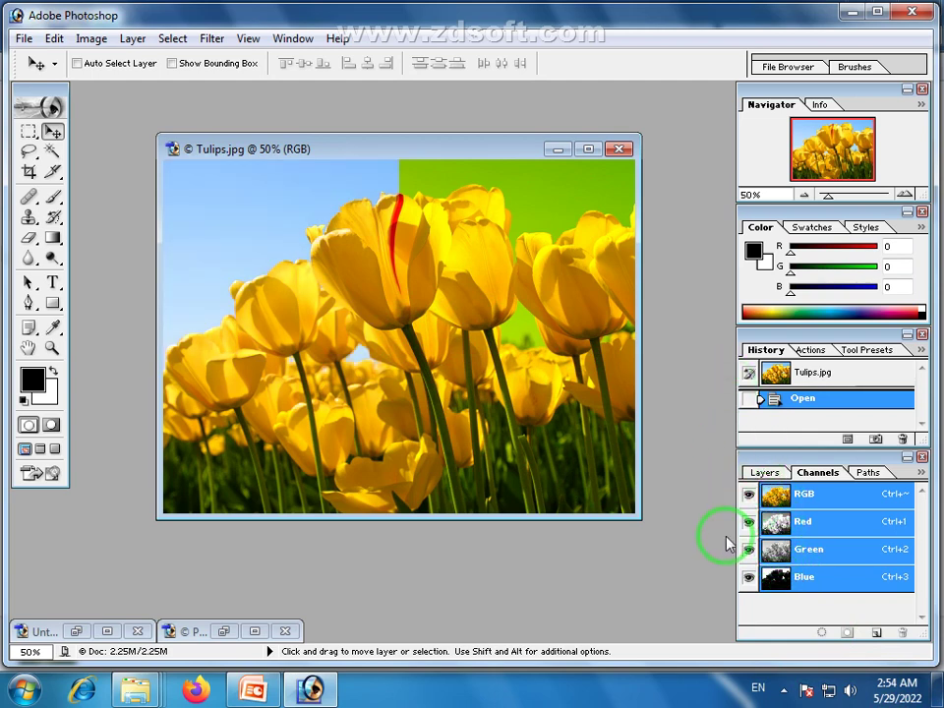
# Restore the Untitled-1 collage window in front and show its channels in full colour
pyautogui.click(869, 476)
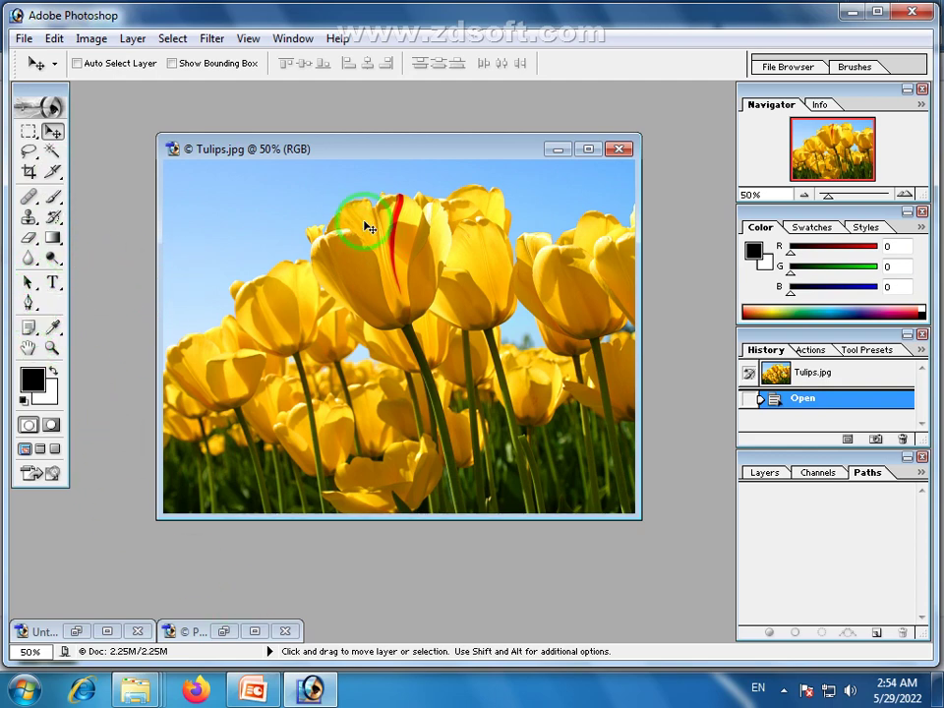
pyautogui.moveTo(508, 149); pyautogui.dragTo(496, 147)
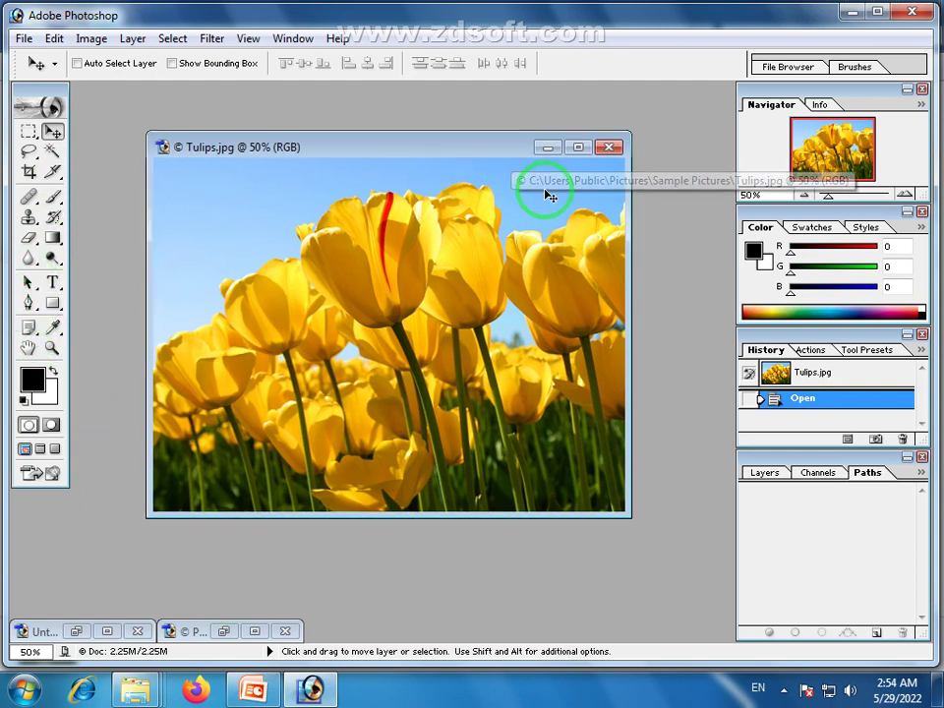
pyautogui.click(767, 474)
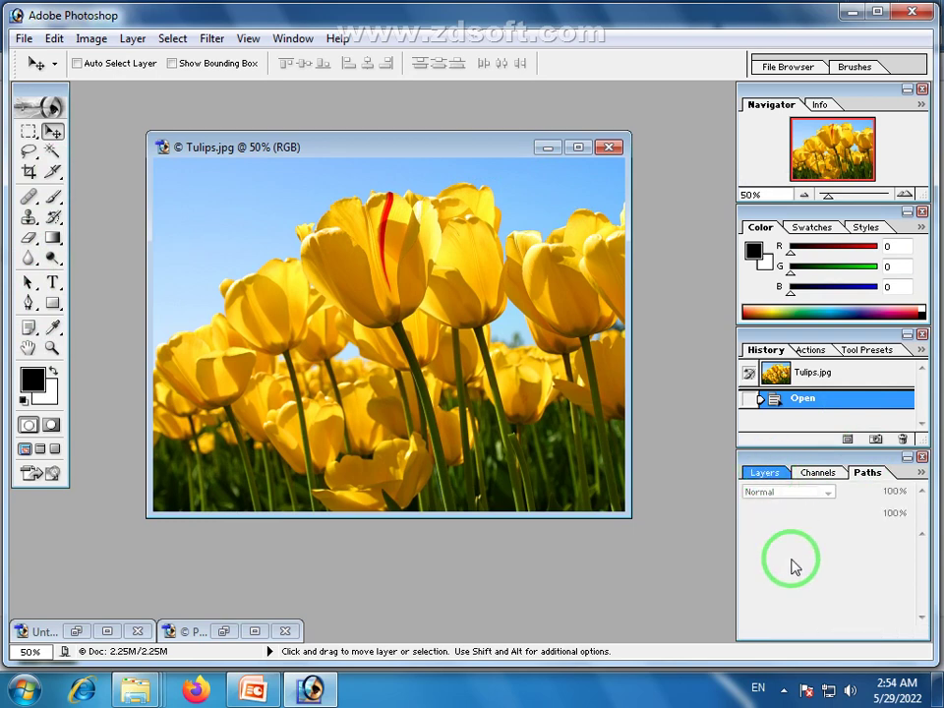
pyautogui.click(21, 631)
pyautogui.click(76, 631)
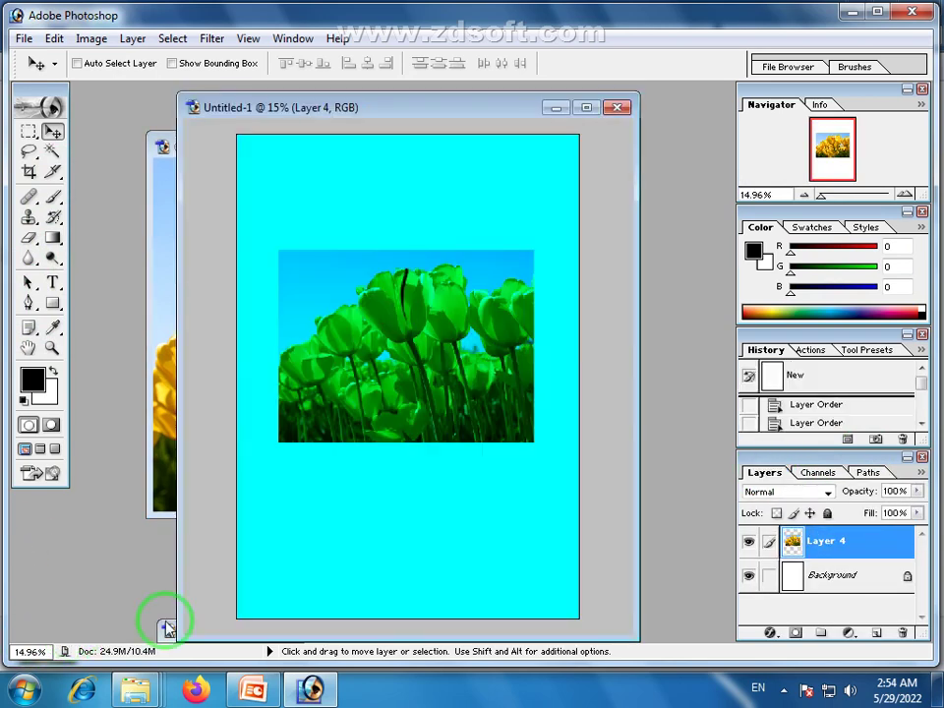
pyautogui.click(820, 473)
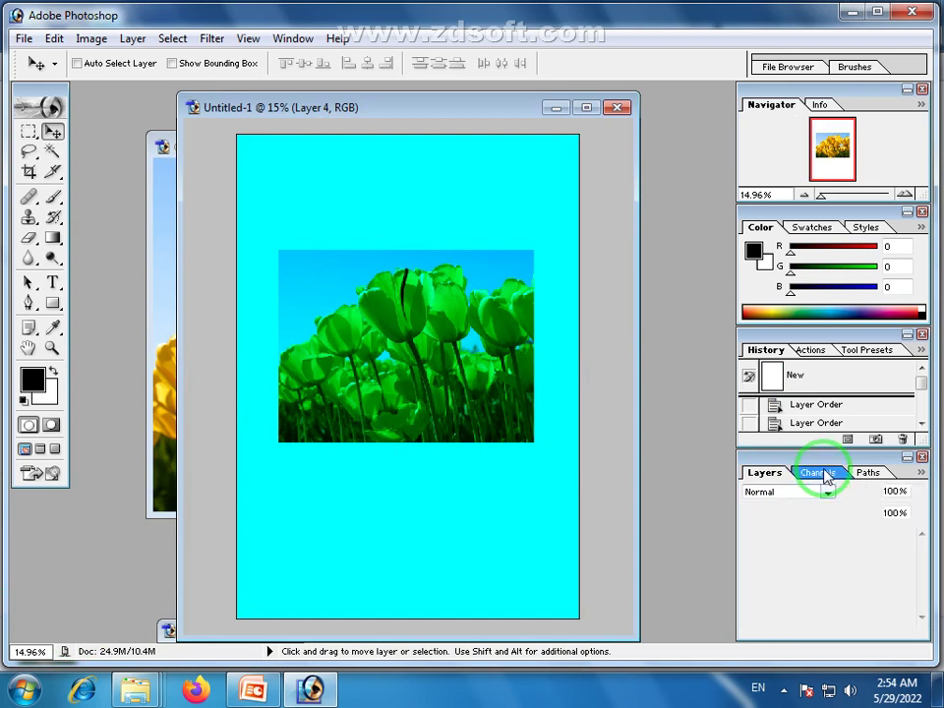
pyautogui.moveTo(362, 111); pyautogui.dragTo(482, 116)
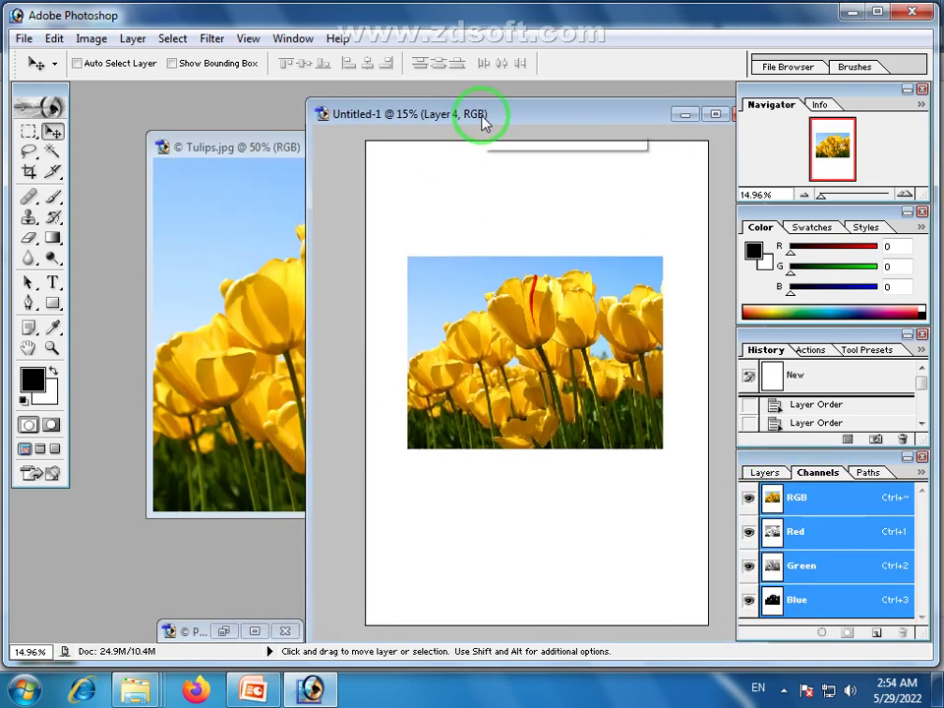
# Copy the Penguins photo into Untitled-1 overlapping the tulips' lower edge, then select Layer 4
pyautogui.doubleClick(226, 634)
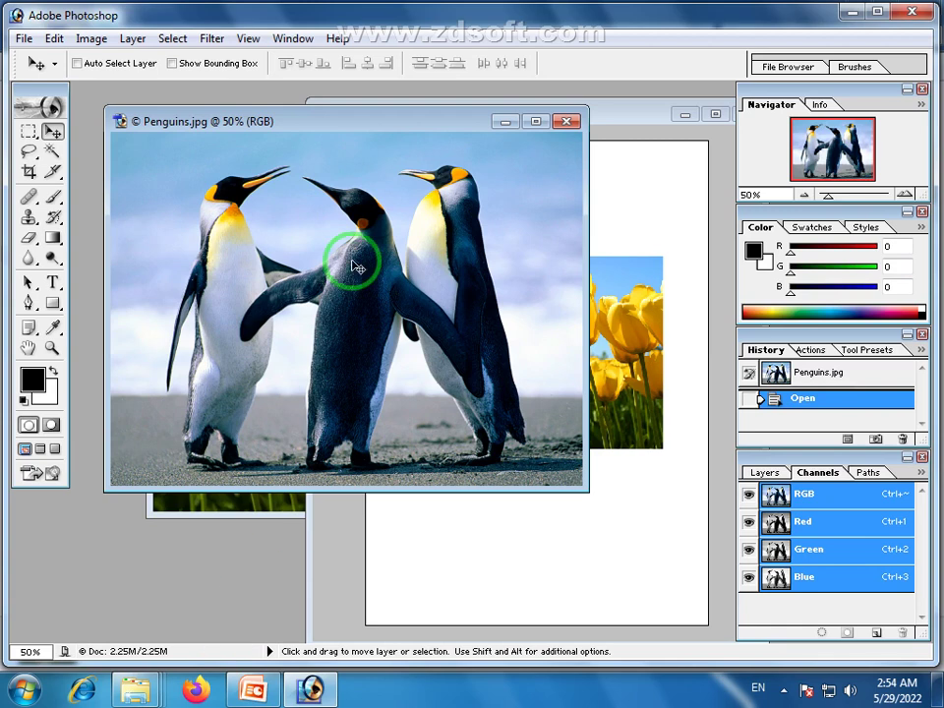
pyautogui.moveTo(356, 266)
pyautogui.mouseDown()
pyautogui.moveTo(485, 532)
pyautogui.moveTo(602, 502)
pyautogui.mouseUp()
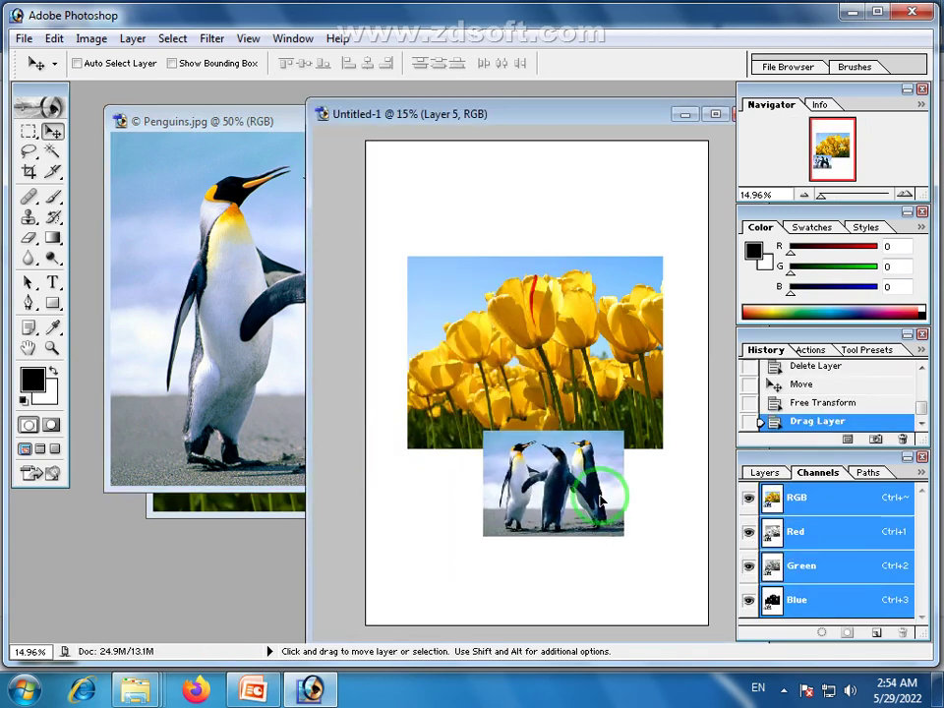
pyautogui.click(764, 473)
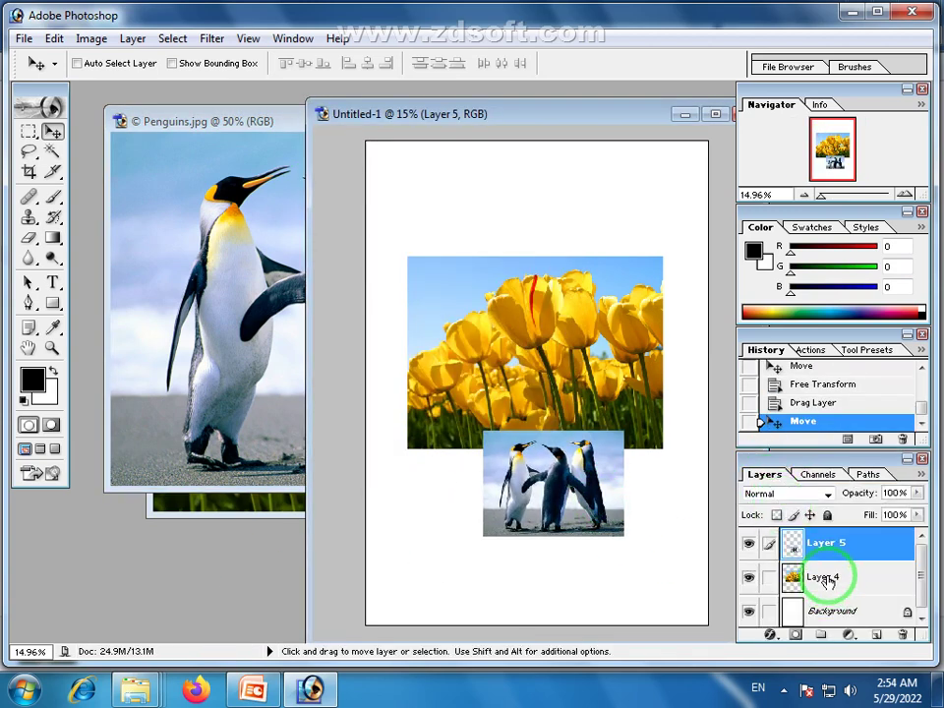
pyautogui.click(918, 586)
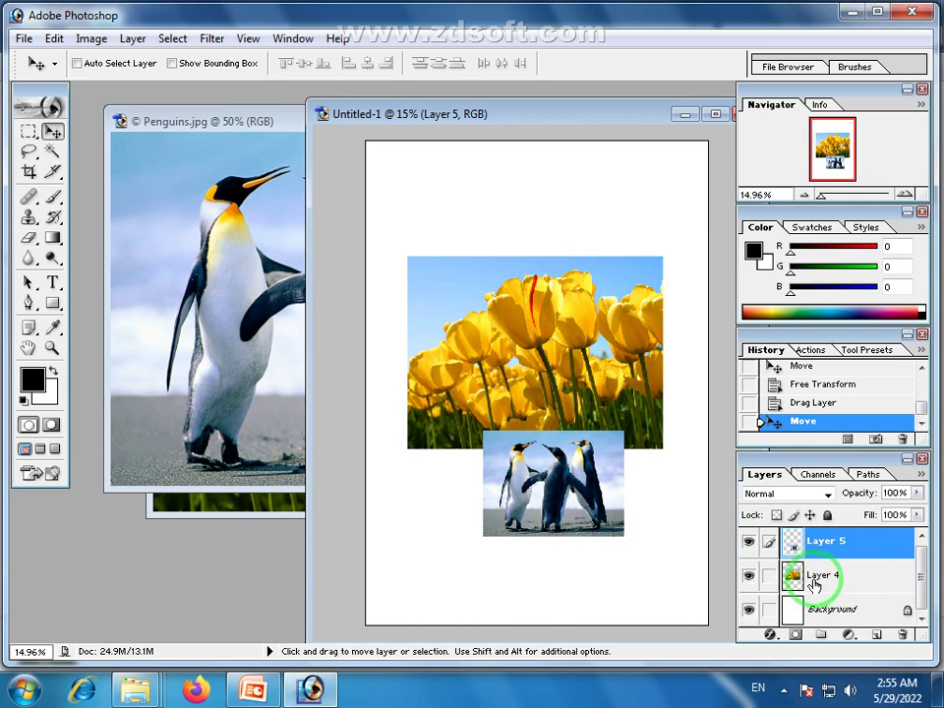
# Rotate the Tulips photo (Layer 4) about -7.3° and raise it toward the page top
pyautogui.click(819, 576)
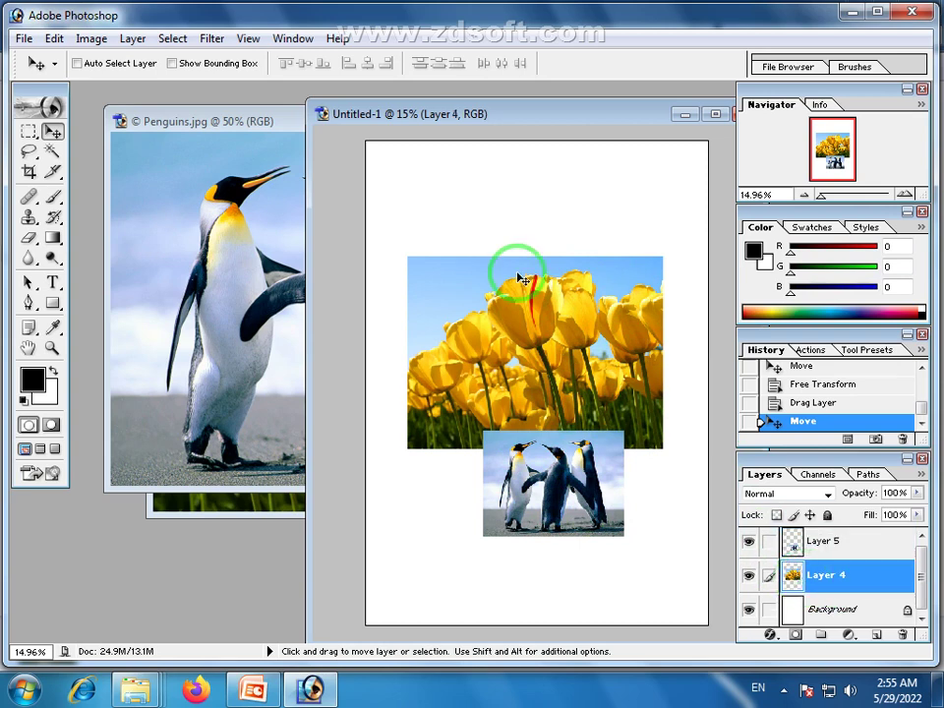
pyautogui.hotkey('ctrl', 't')
pyautogui.moveTo(683, 237); pyautogui.dragTo(668, 217)
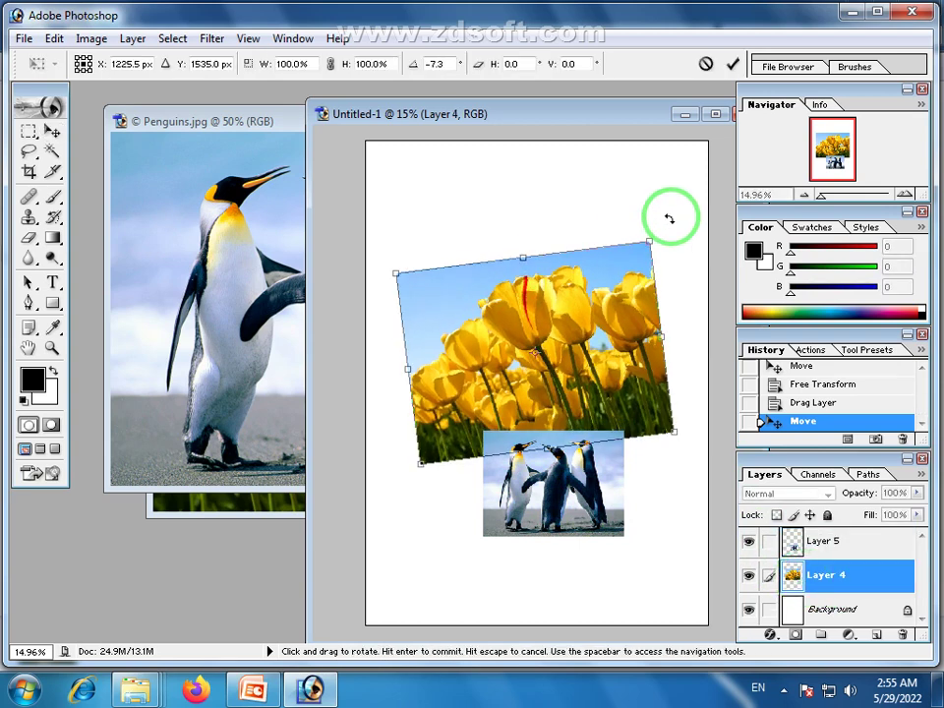
pyautogui.moveTo(590, 332); pyautogui.dragTo(590, 254)
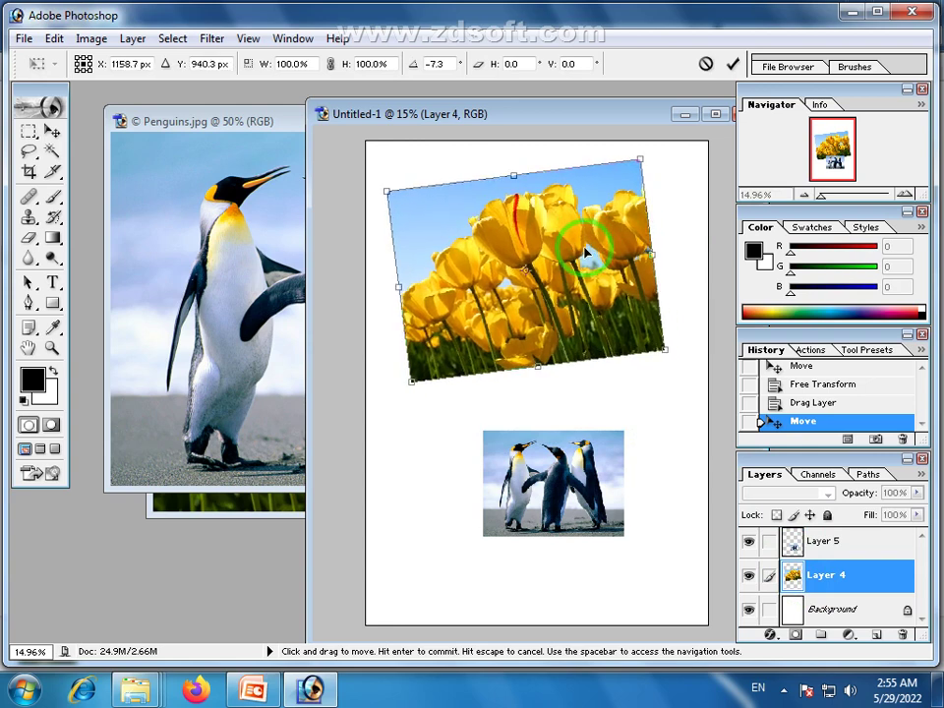
pyautogui.press('Return')
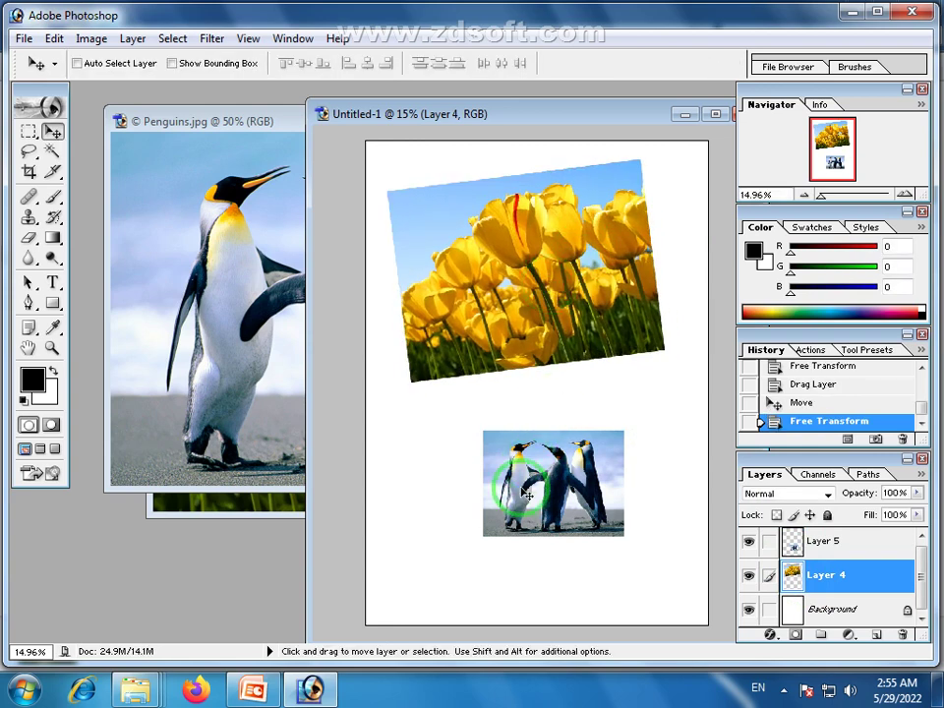
pyautogui.click(768, 546)
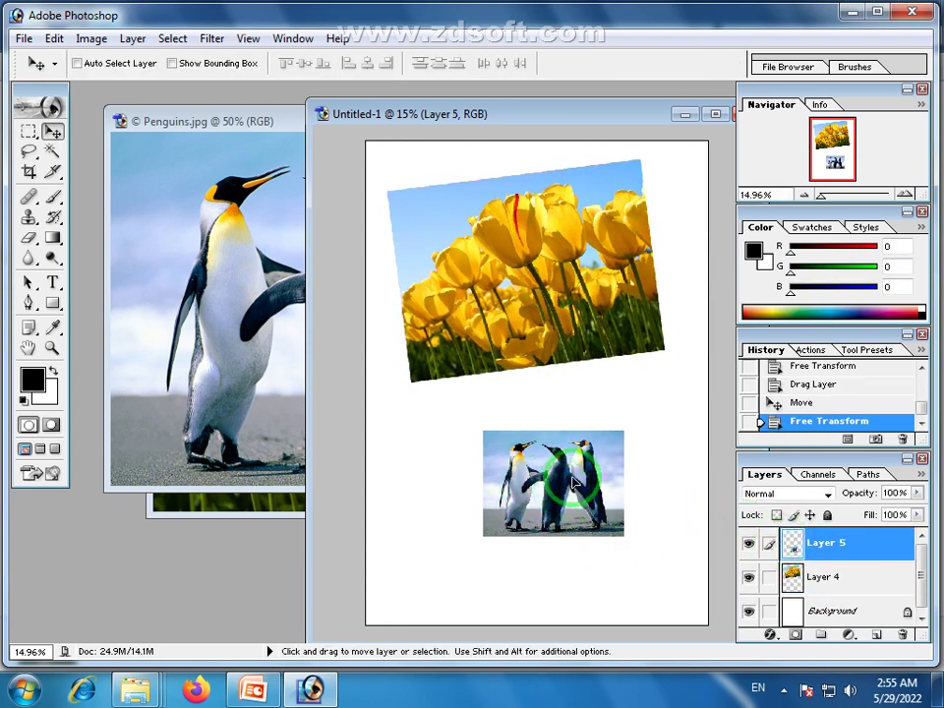
# Move the Penguins photo onto the tulips' lower right, enlarge it down-left, then nudge it lower
pyautogui.moveTo(583, 506)
pyautogui.mouseDown()
pyautogui.moveTo(642, 388)
pyautogui.moveTo(645, 340)
pyautogui.moveTo(641, 348)
pyautogui.mouseUp()
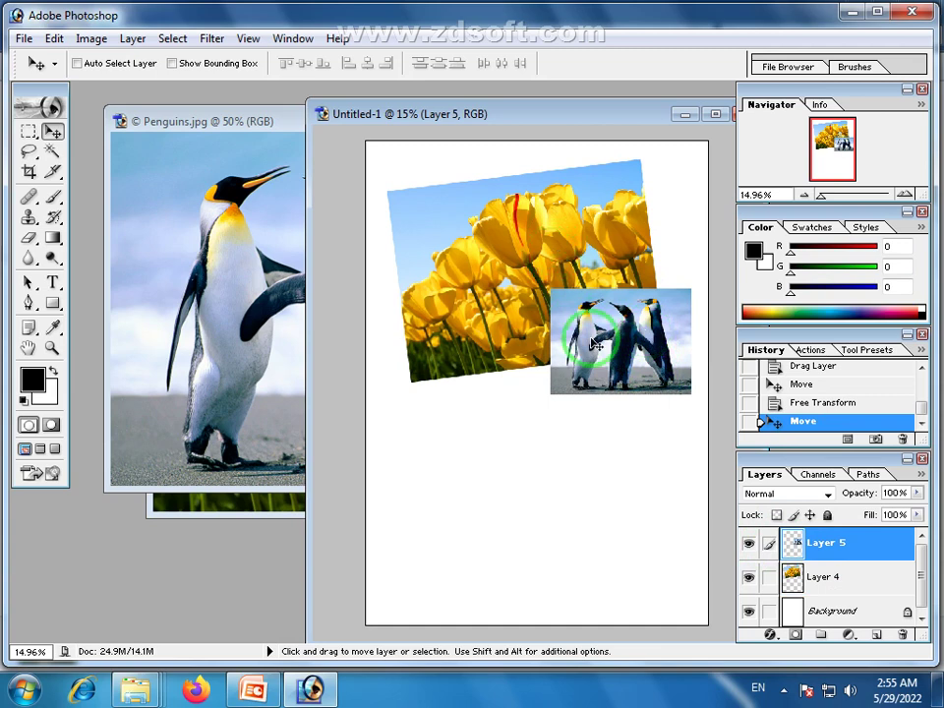
pyautogui.hotkey('ctrl', 't')
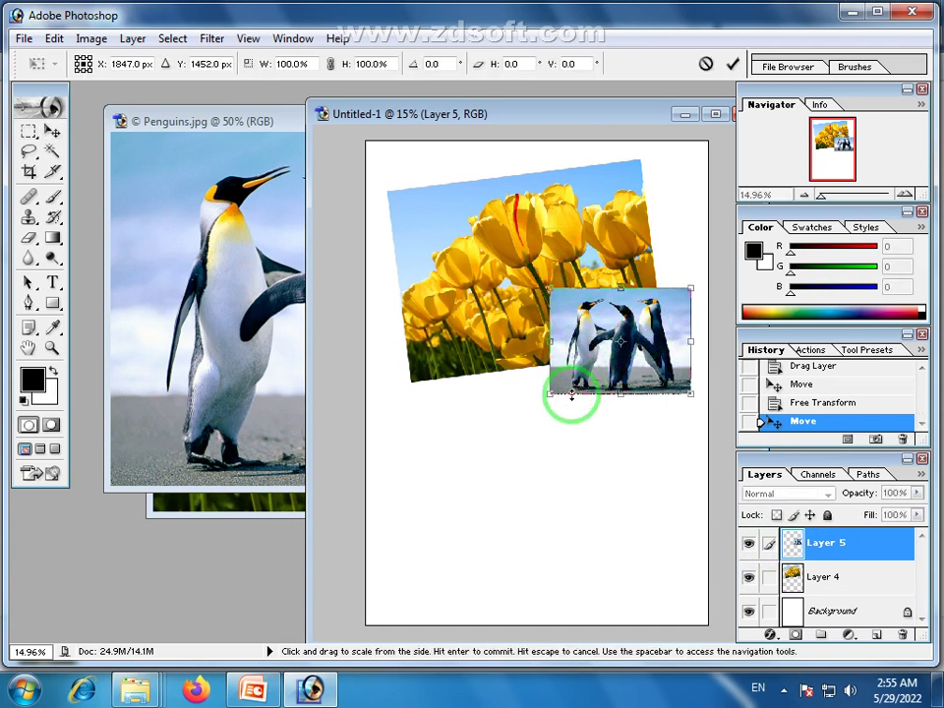
pyautogui.moveTo(550, 394); pyautogui.dragTo(506, 434)
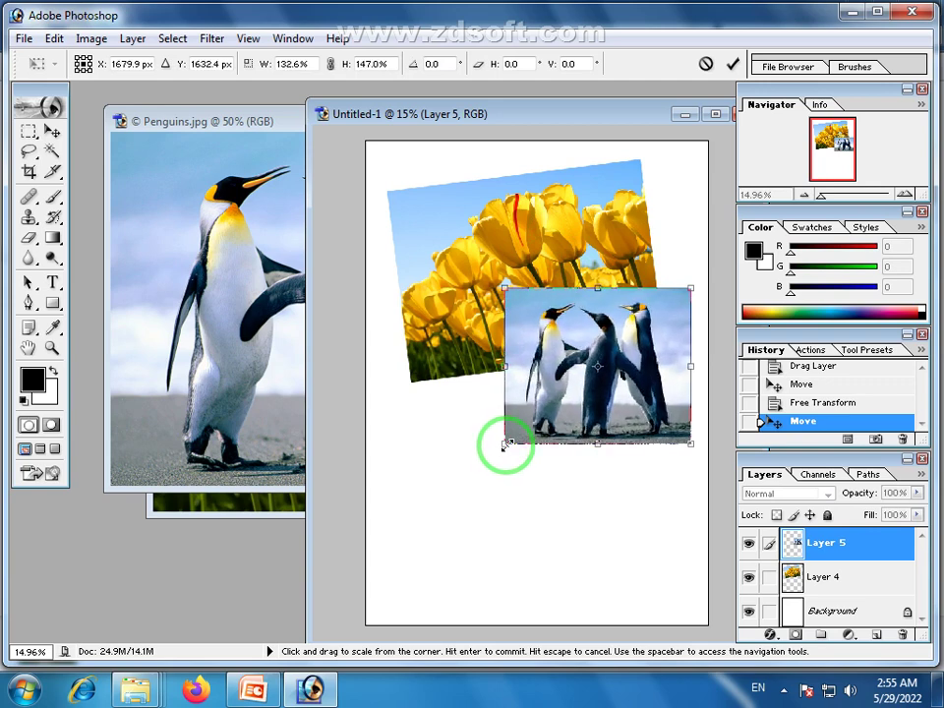
pyautogui.press('Return')
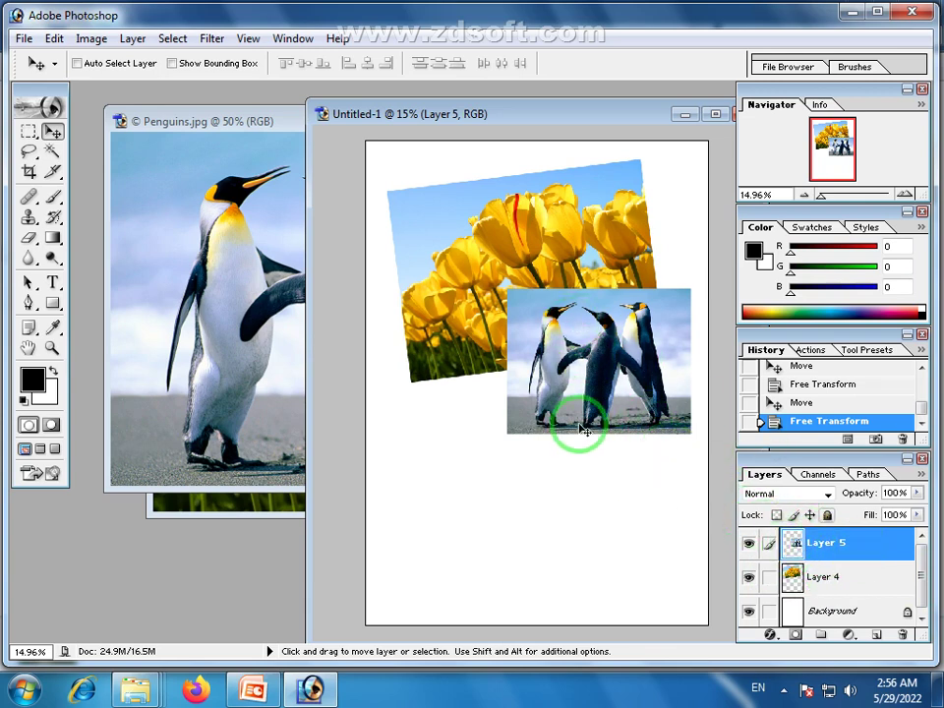
pyautogui.moveTo(595, 349); pyautogui.dragTo(586, 404)
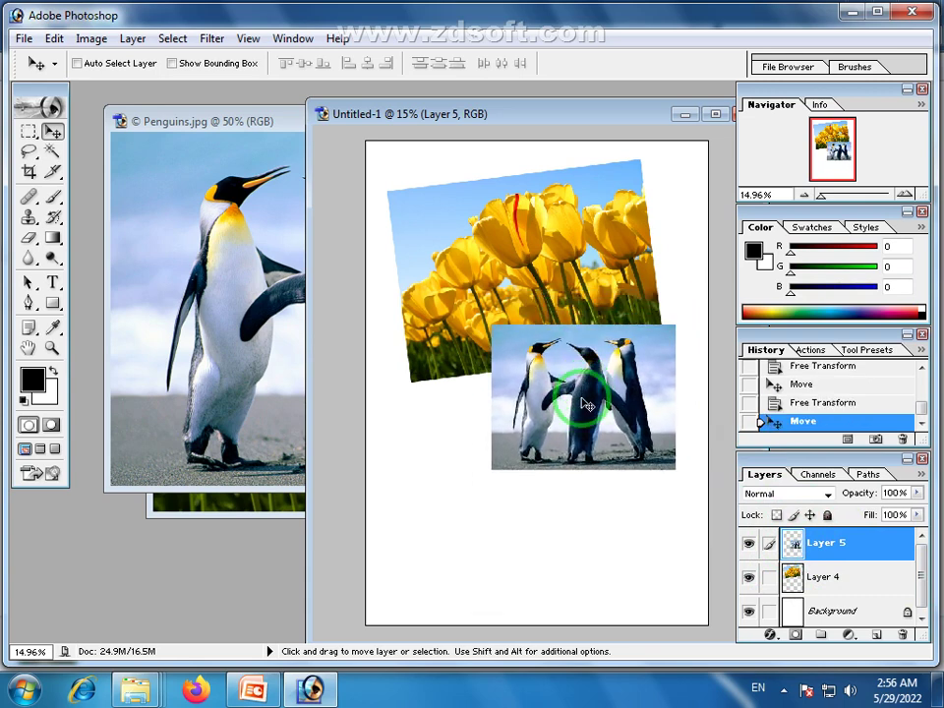
pyautogui.rightClick(797, 547)
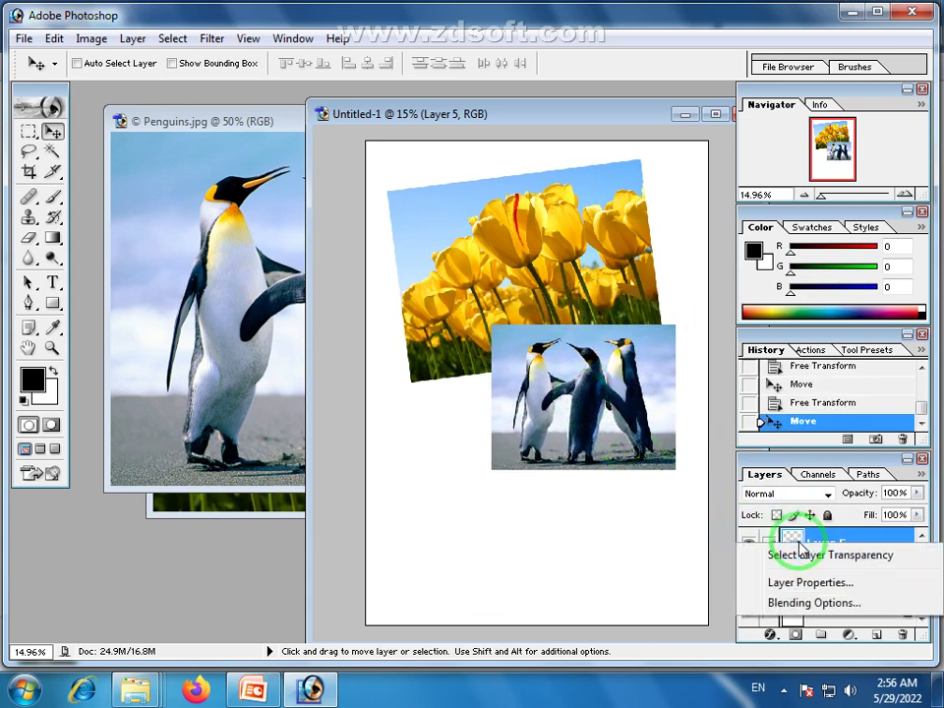
pyautogui.click(805, 607)
pyautogui.moveTo(527, 158); pyautogui.dragTo(593, 407)
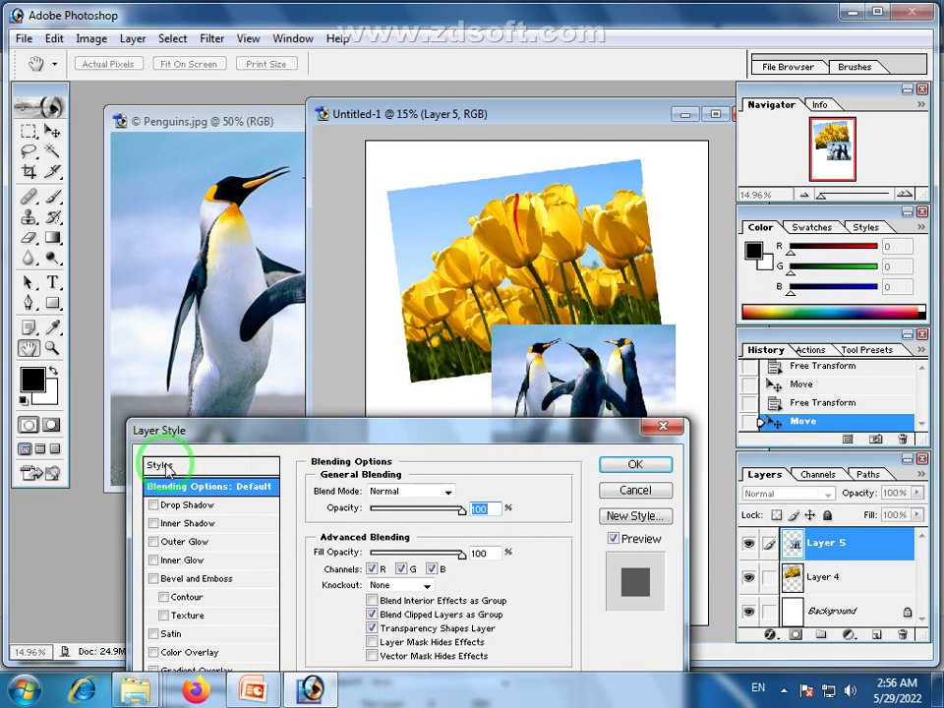
pyautogui.click(163, 464)
pyautogui.click(411, 512)
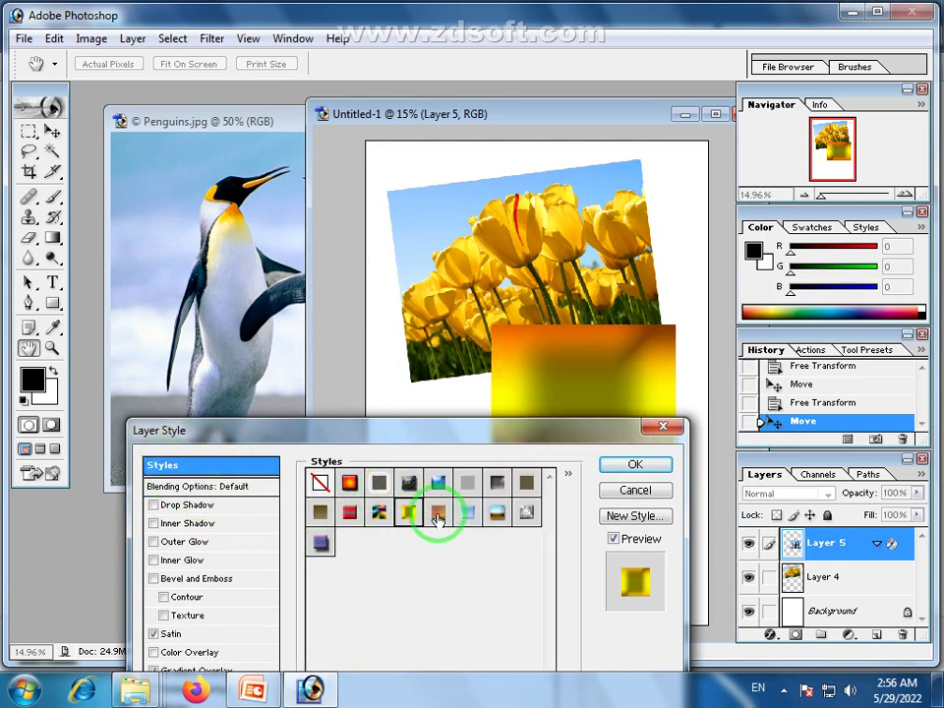
pyautogui.click(441, 513)
pyautogui.click(497, 512)
pyautogui.click(528, 483)
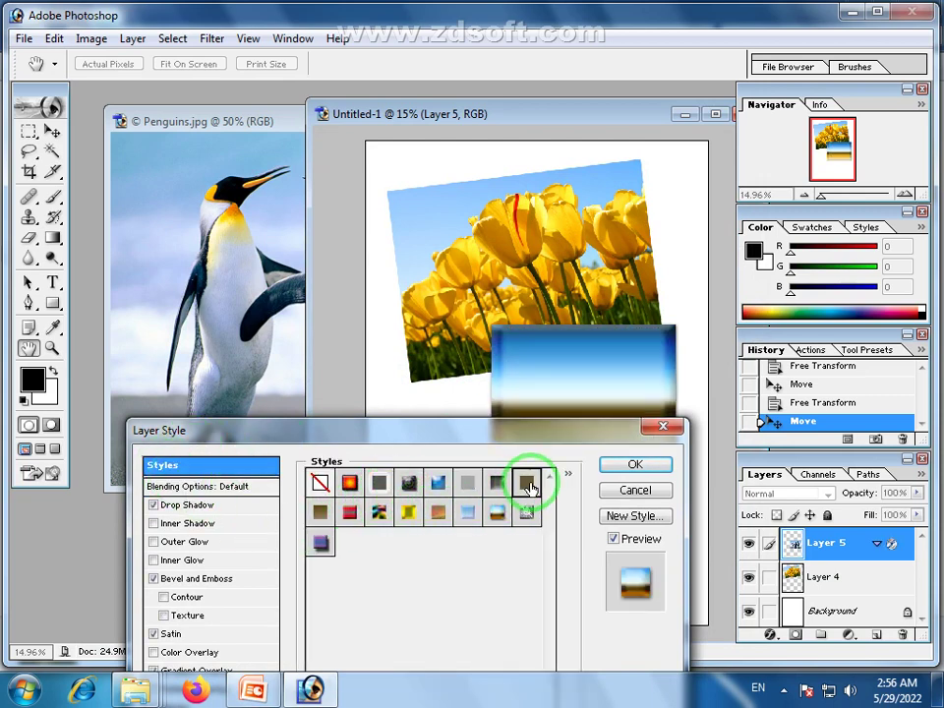
pyautogui.click(321, 512)
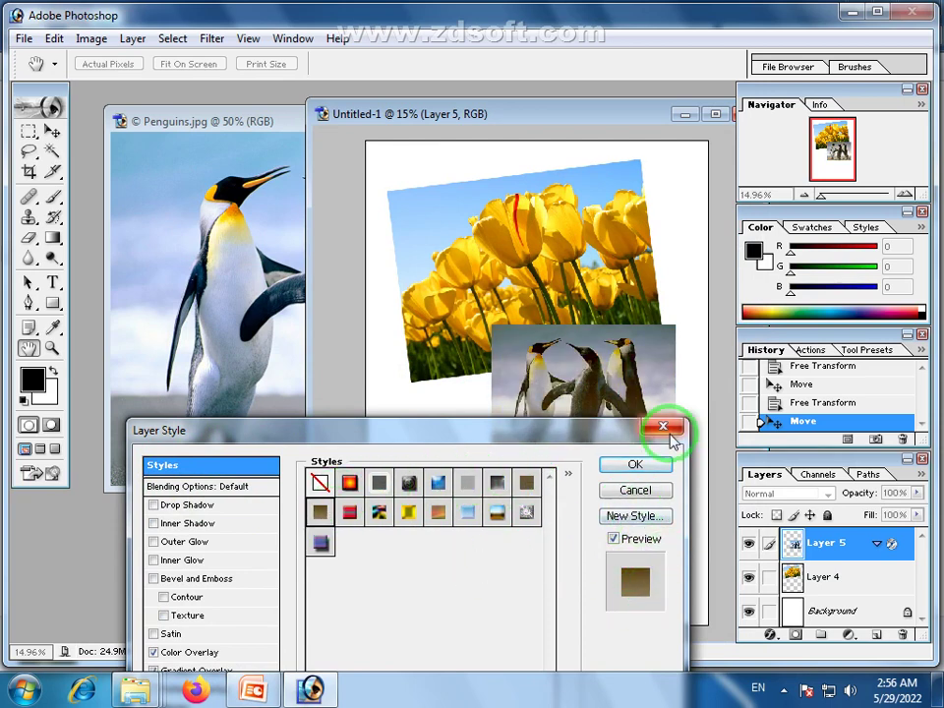
pyautogui.click(320, 483)
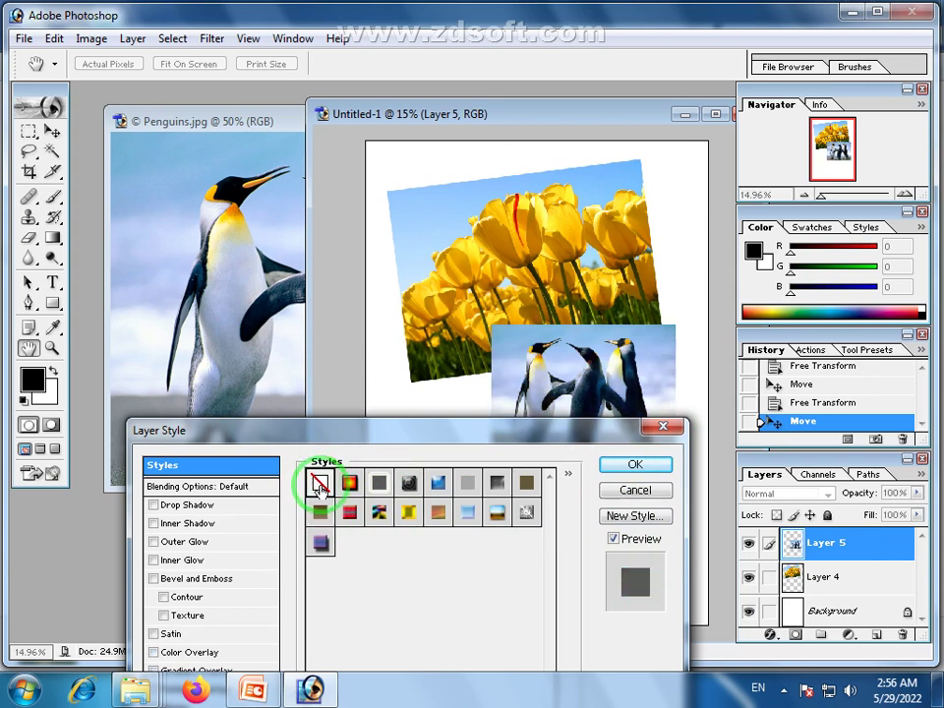
pyautogui.click(665, 492)
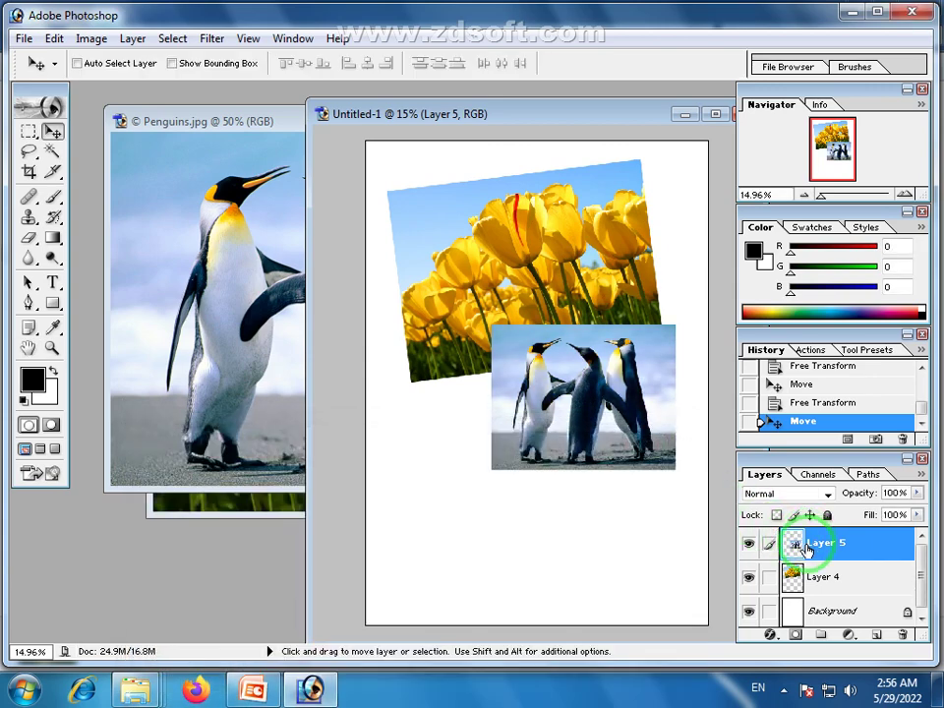
pyautogui.rightClick(784, 549)
pyautogui.rightClick(792, 549)
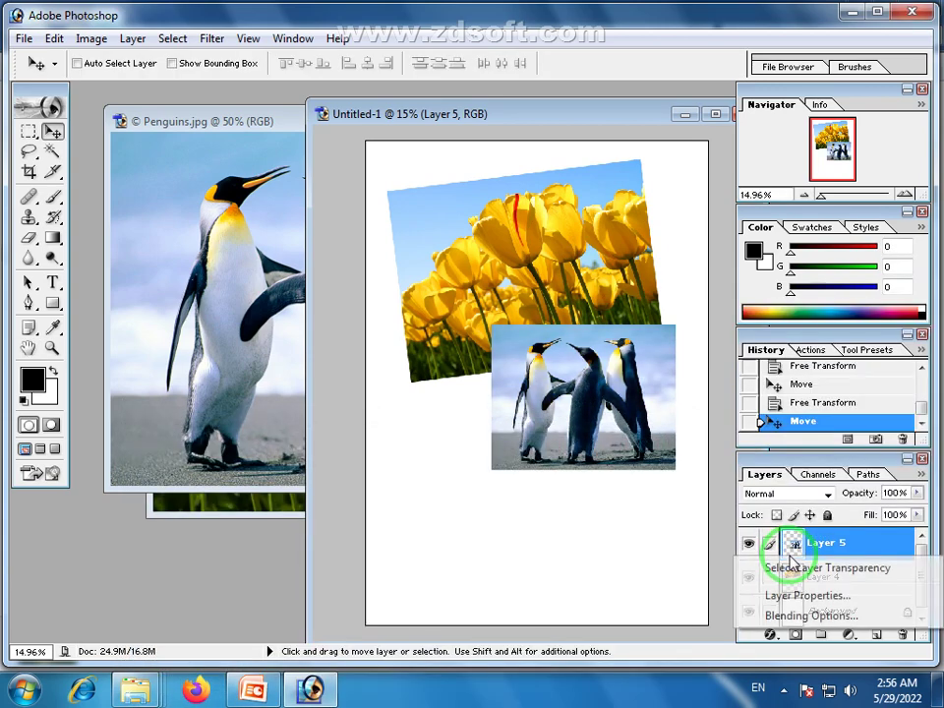
pyautogui.rightClick(792, 547)
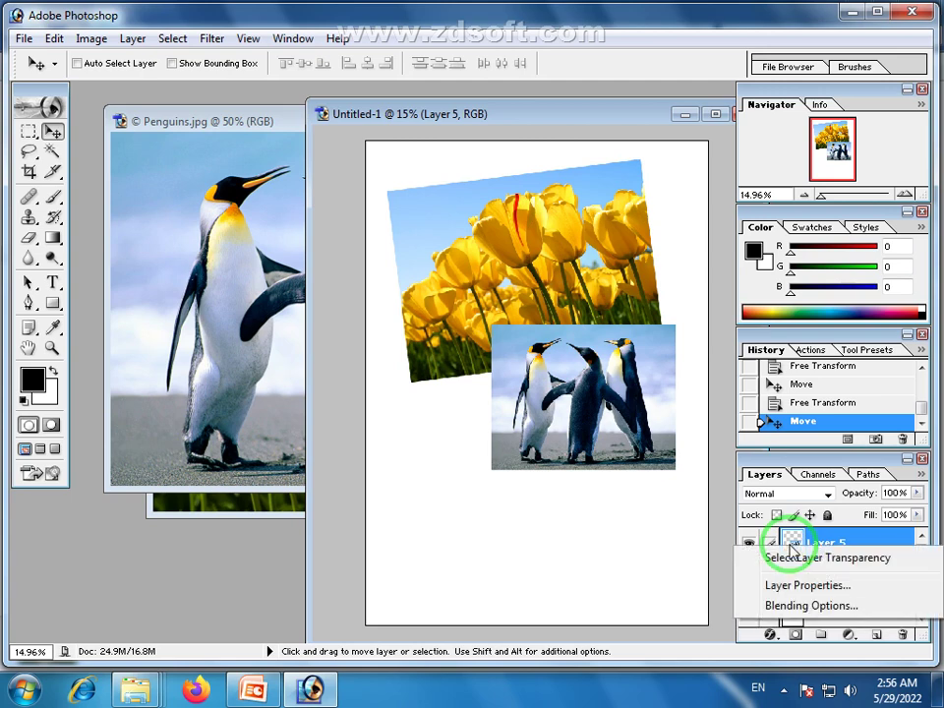
pyautogui.click(786, 585)
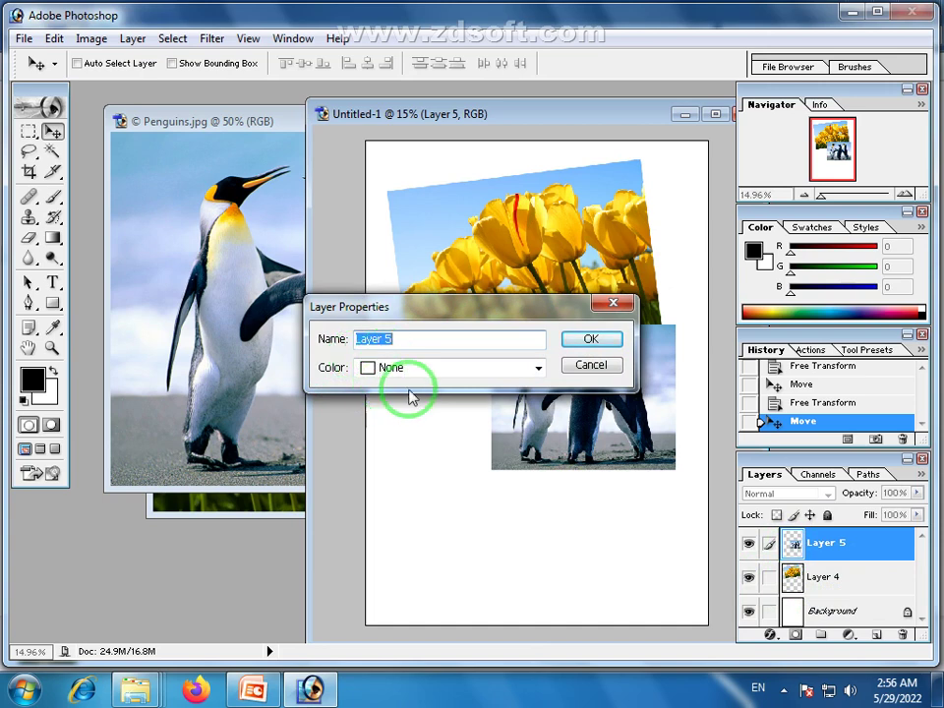
pyautogui.click(591, 364)
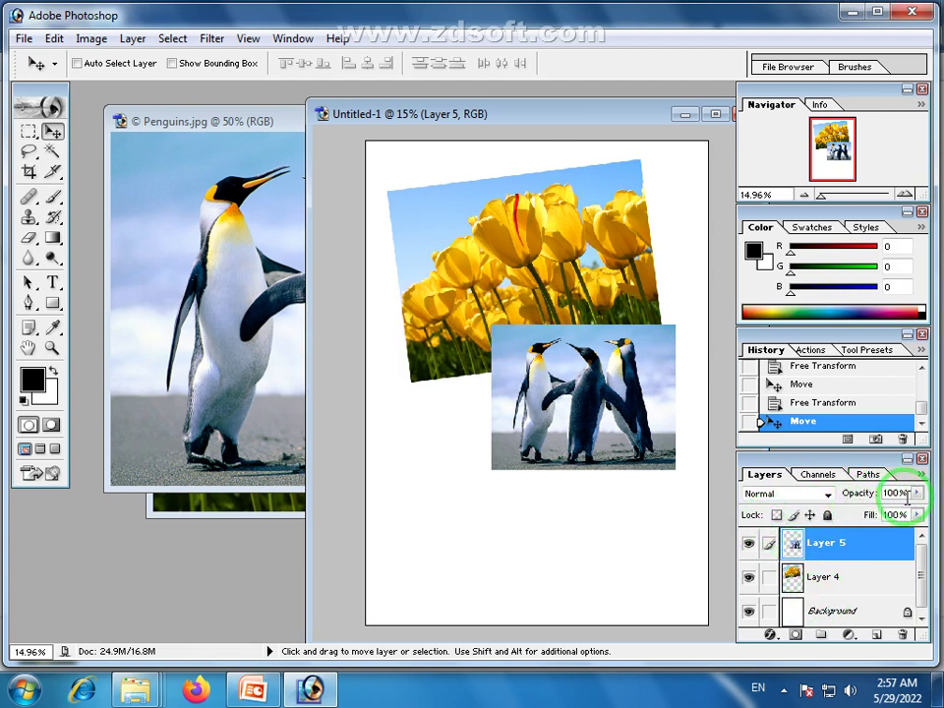
# Lower the Penguins photo onto the tulips' bottom-right corner, test lower opacities, then restore 100%
pyautogui.moveTo(584, 358); pyautogui.dragTo(594, 433)
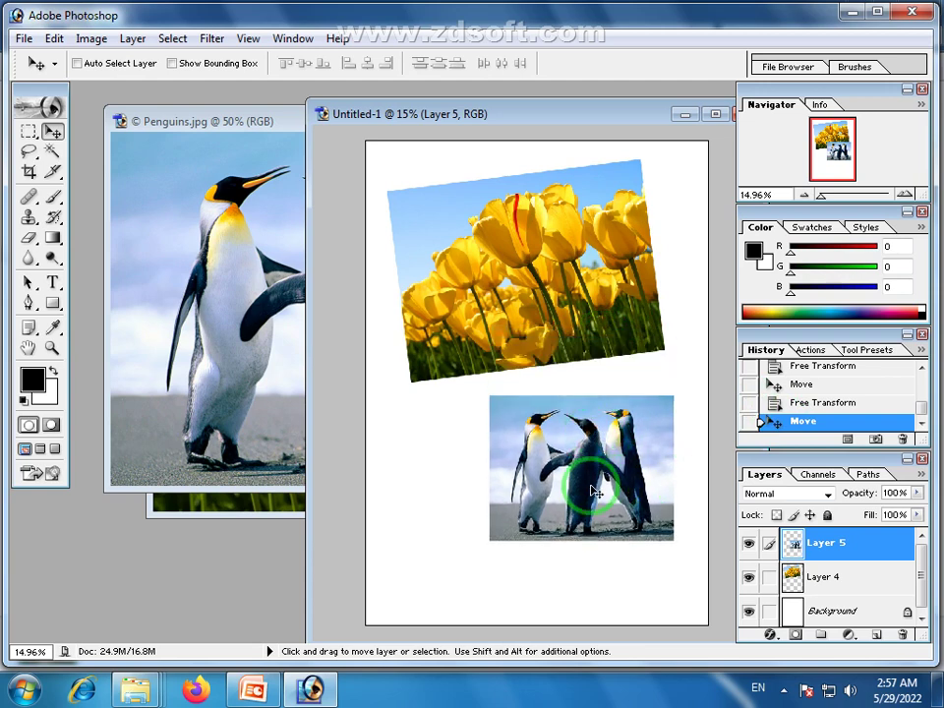
pyautogui.moveTo(590, 463); pyautogui.dragTo(599, 445)
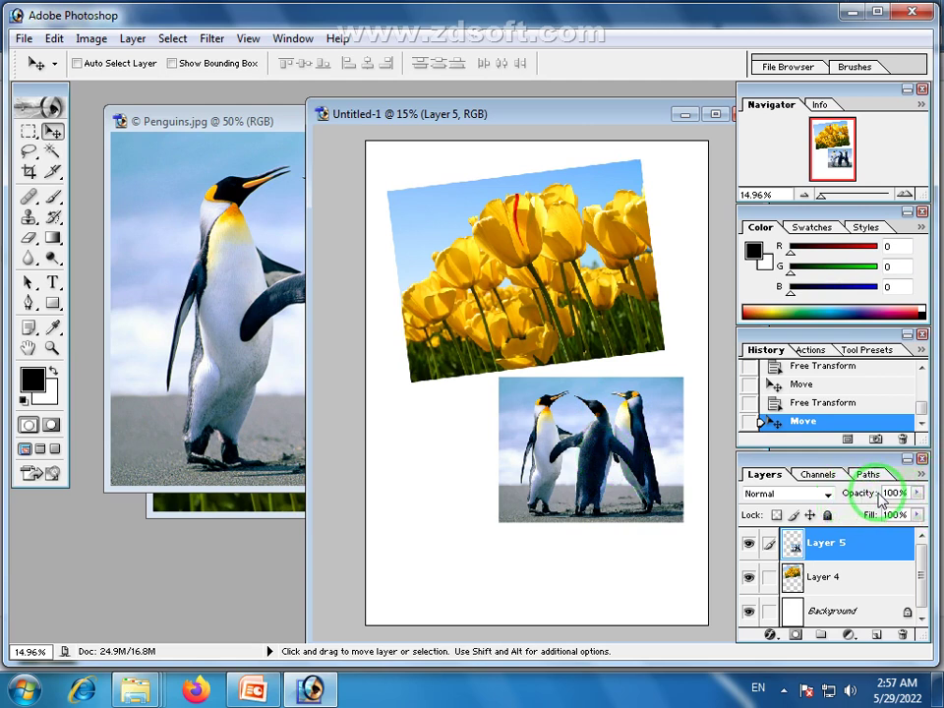
pyautogui.click(917, 493)
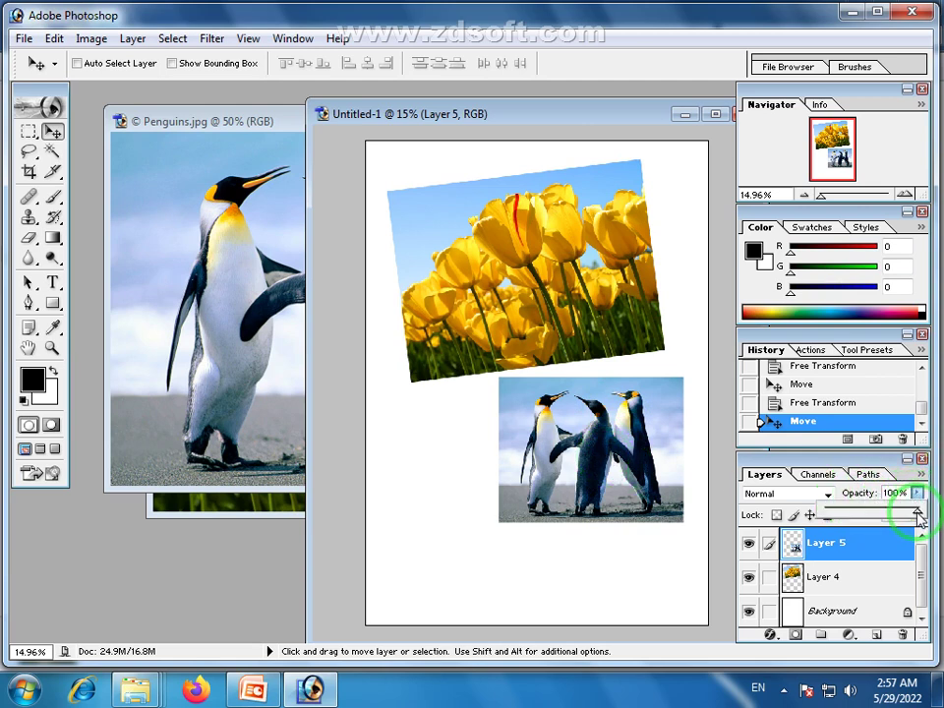
pyautogui.moveTo(918, 514); pyautogui.dragTo(834, 515)
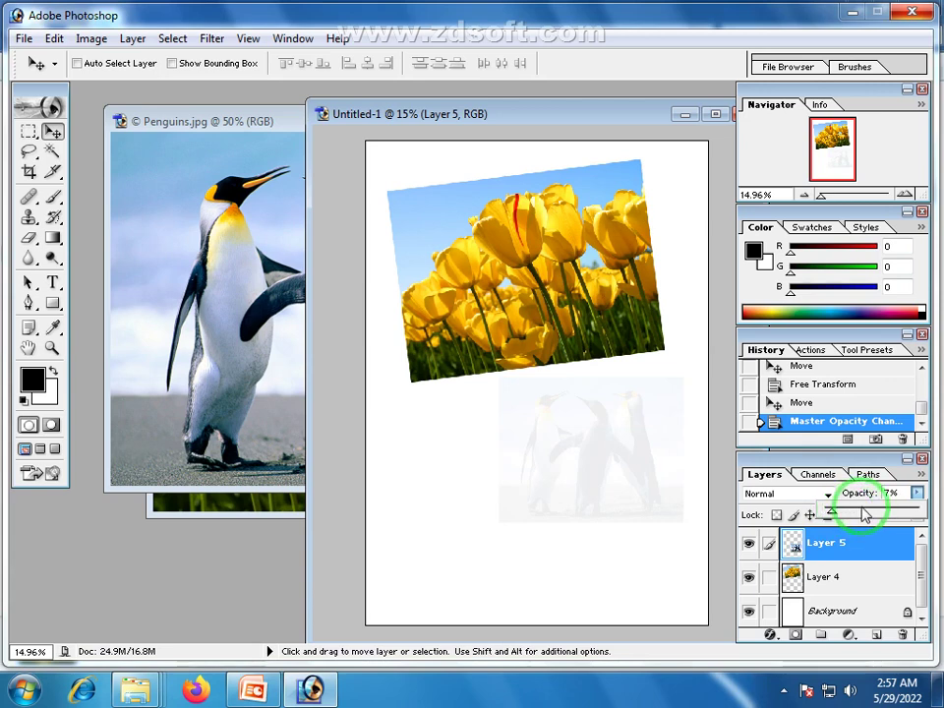
pyautogui.moveTo(852, 515); pyautogui.dragTo(873, 513)
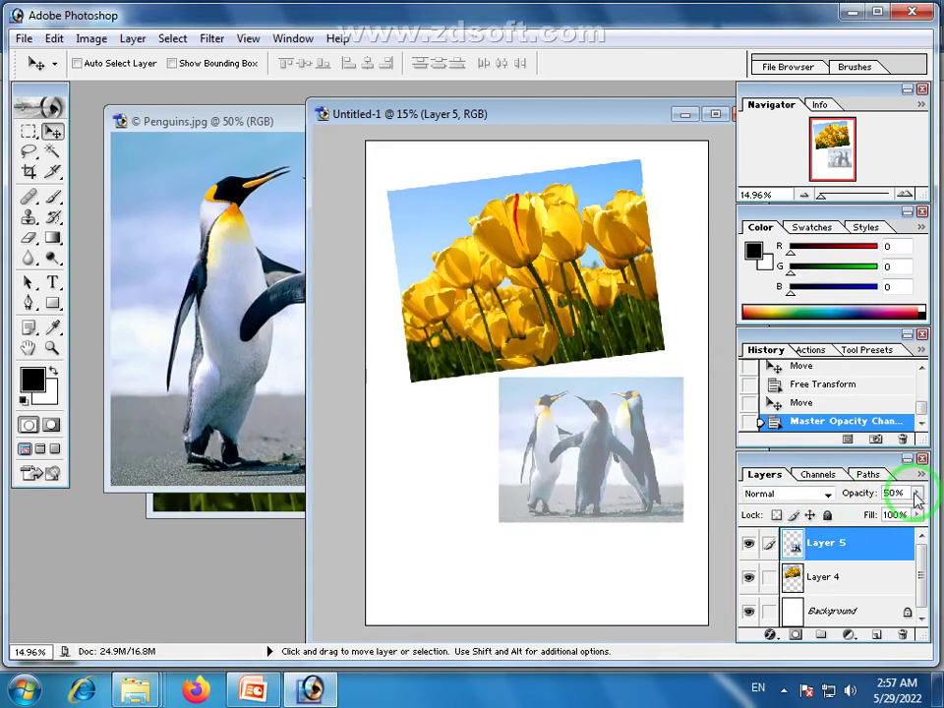
pyautogui.moveTo(917, 493)
pyautogui.mouseDown()
pyautogui.moveTo(913, 519)
pyautogui.moveTo(919, 513)
pyautogui.mouseUp()
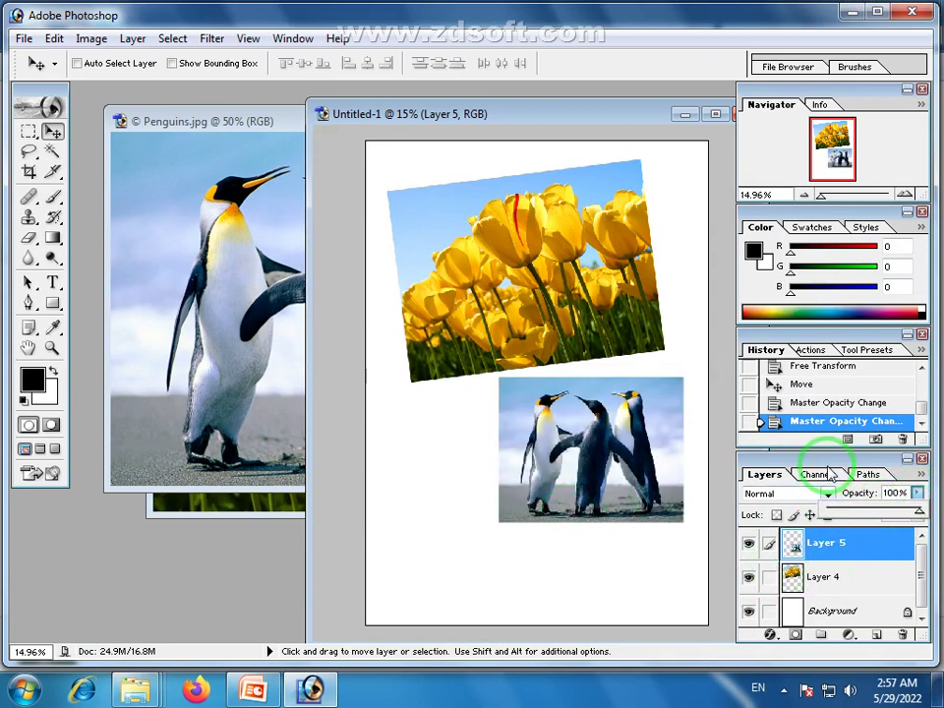
pyautogui.click(776, 471)
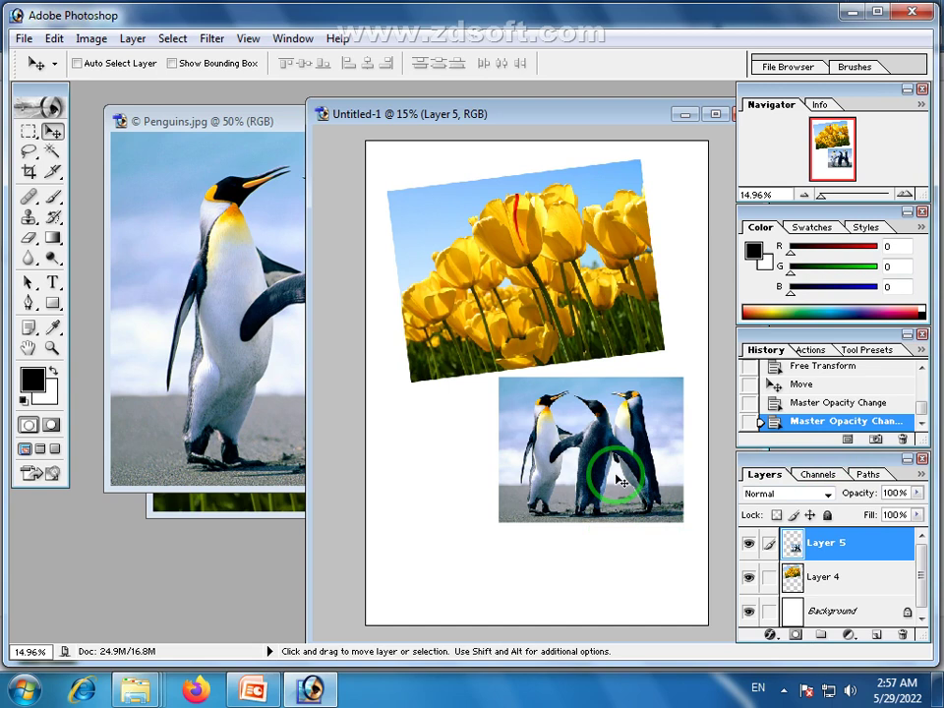